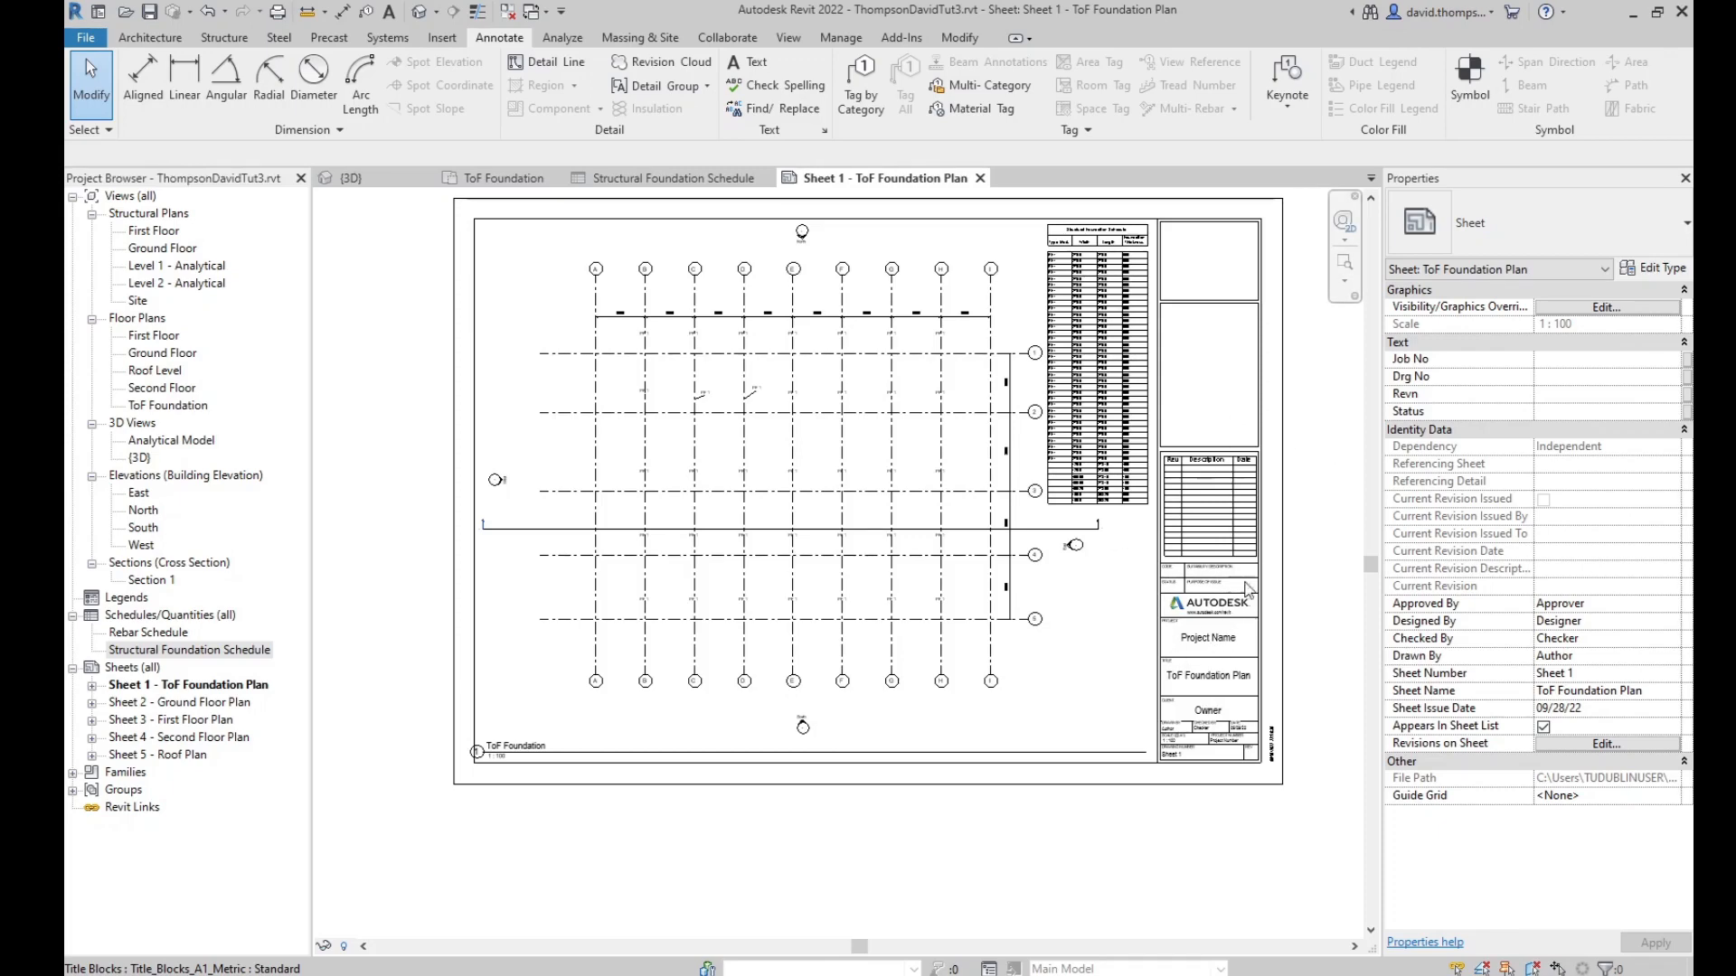
# Set the Client Name in the Project Information to "TU Dublin"
pyautogui.scroll(2, 1267, 554)
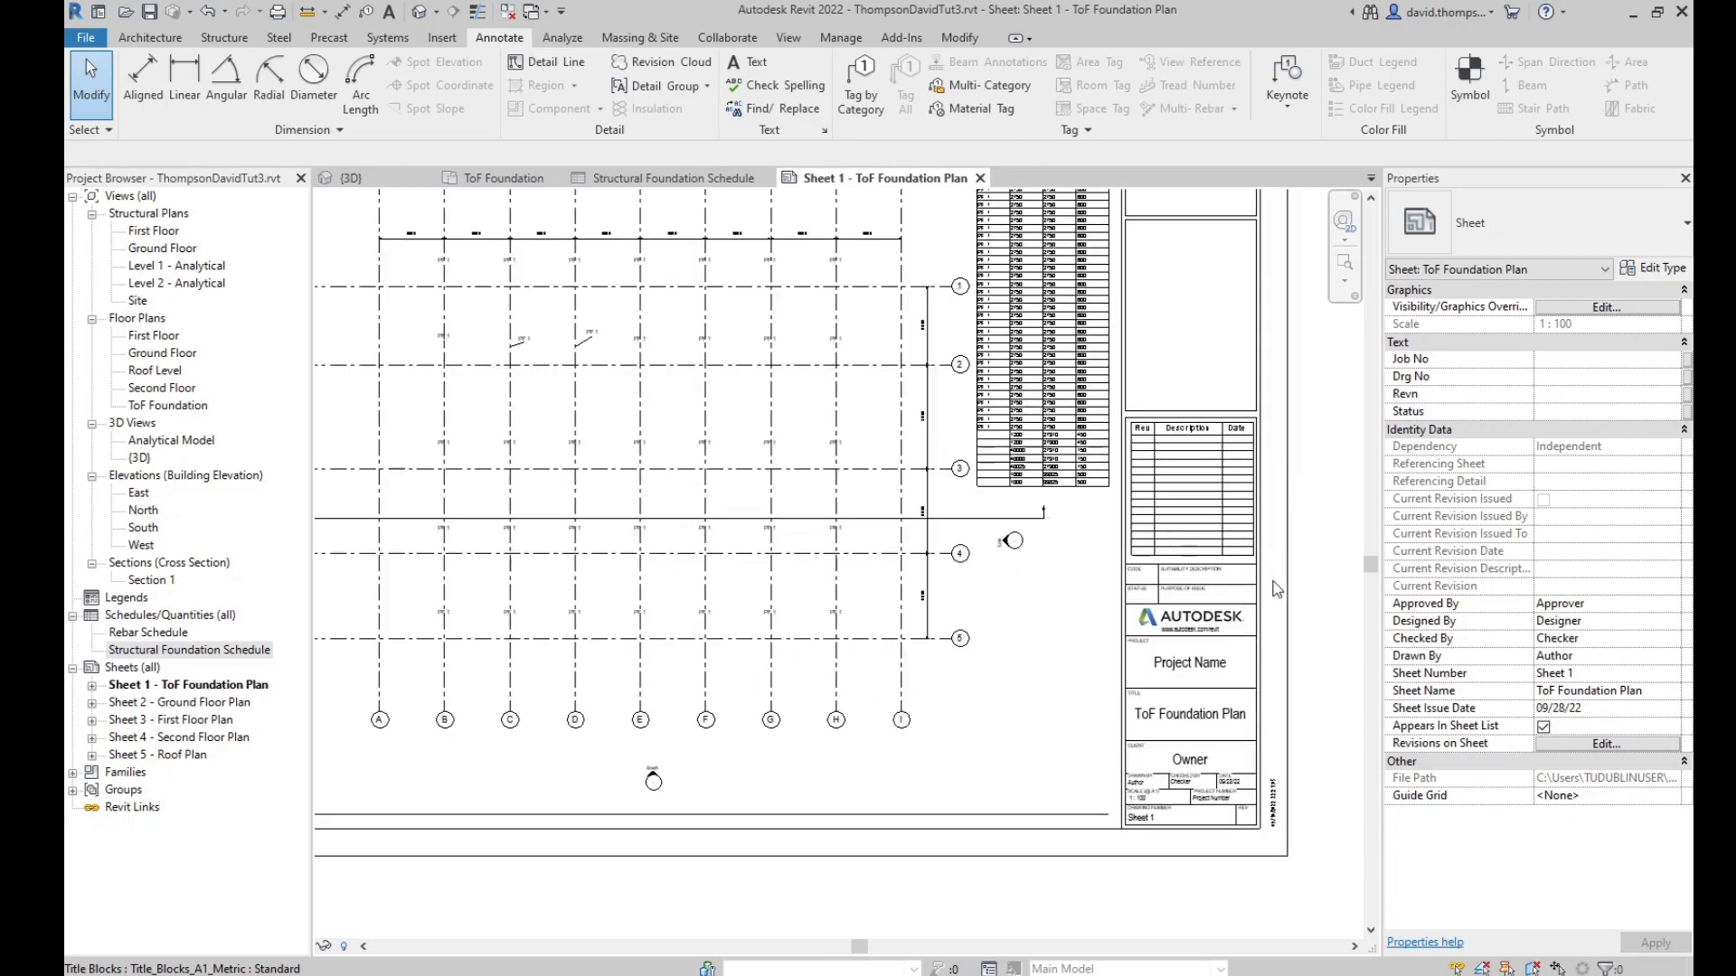
pyautogui.scroll(2, 1304, 703)
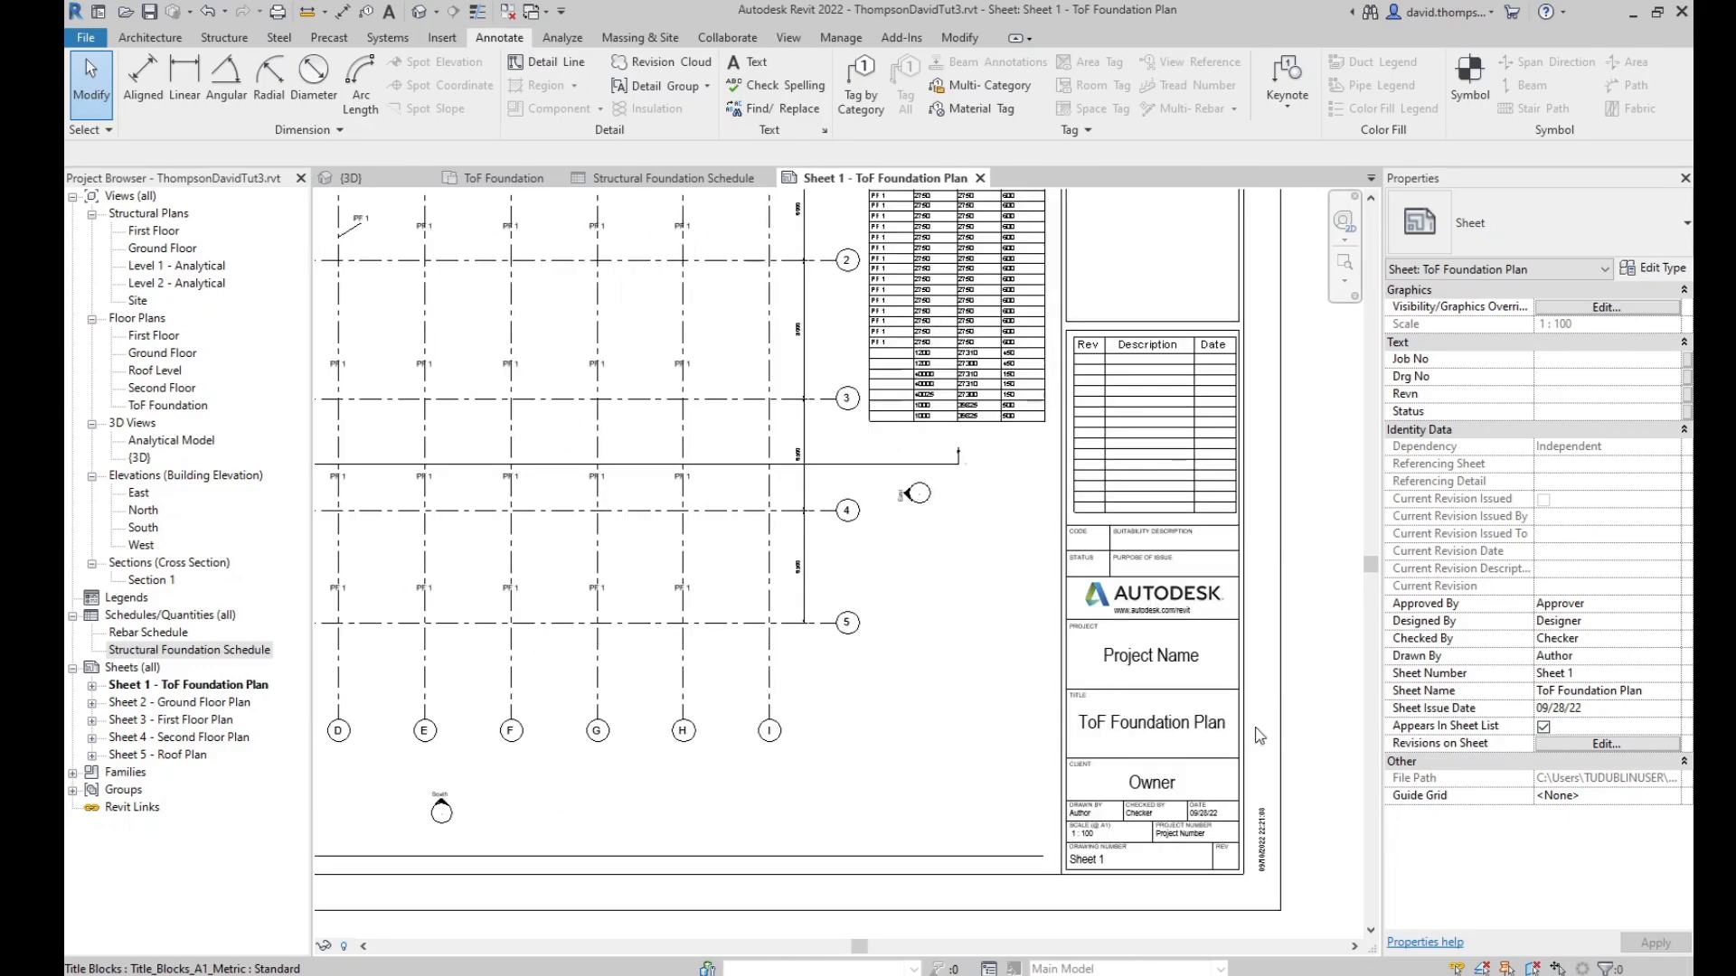
pyautogui.scroll(1, 1153, 734)
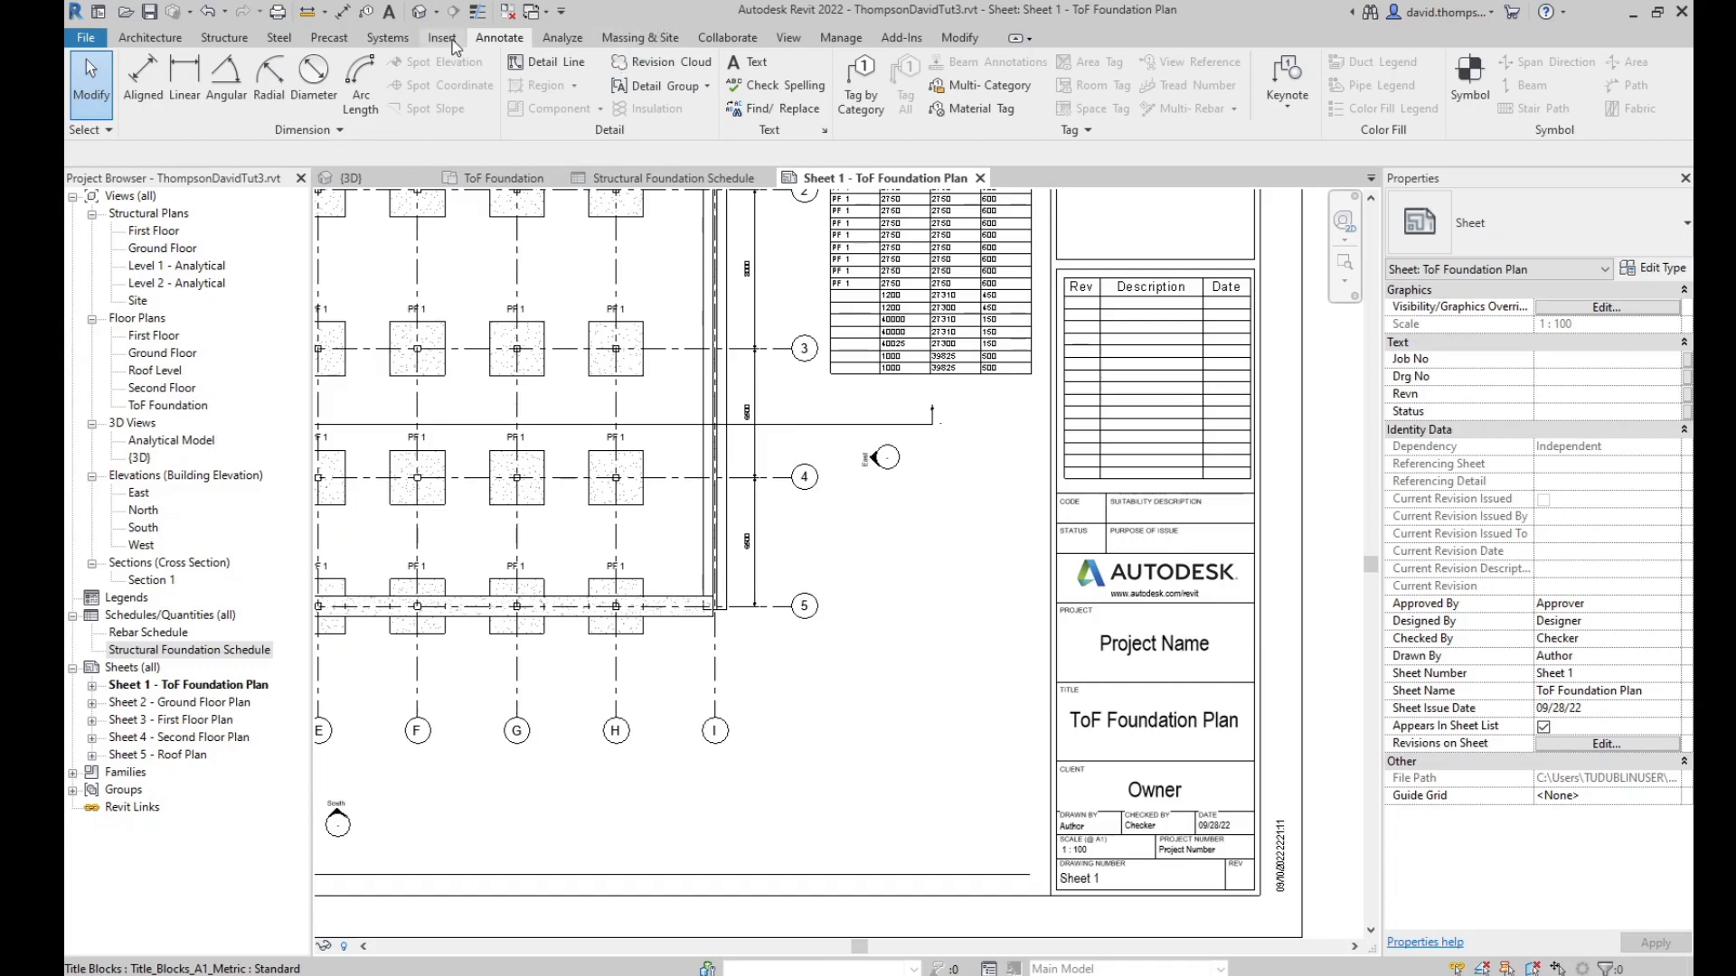
pyautogui.click(836, 45)
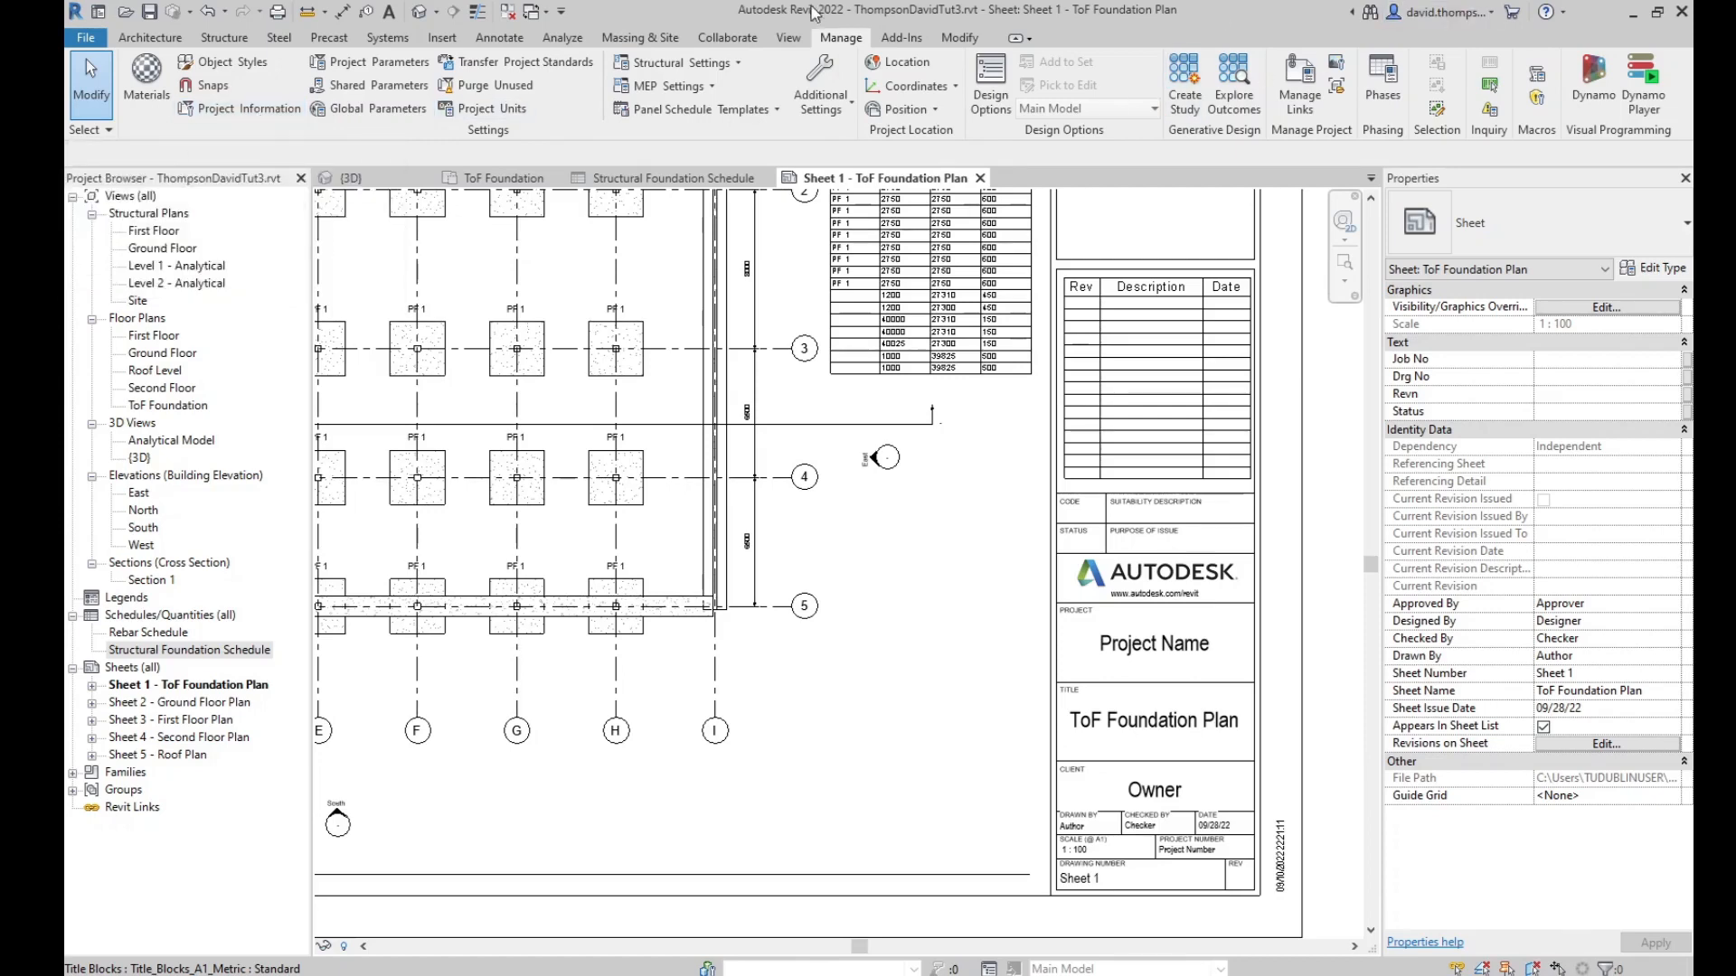
pyautogui.click(268, 114)
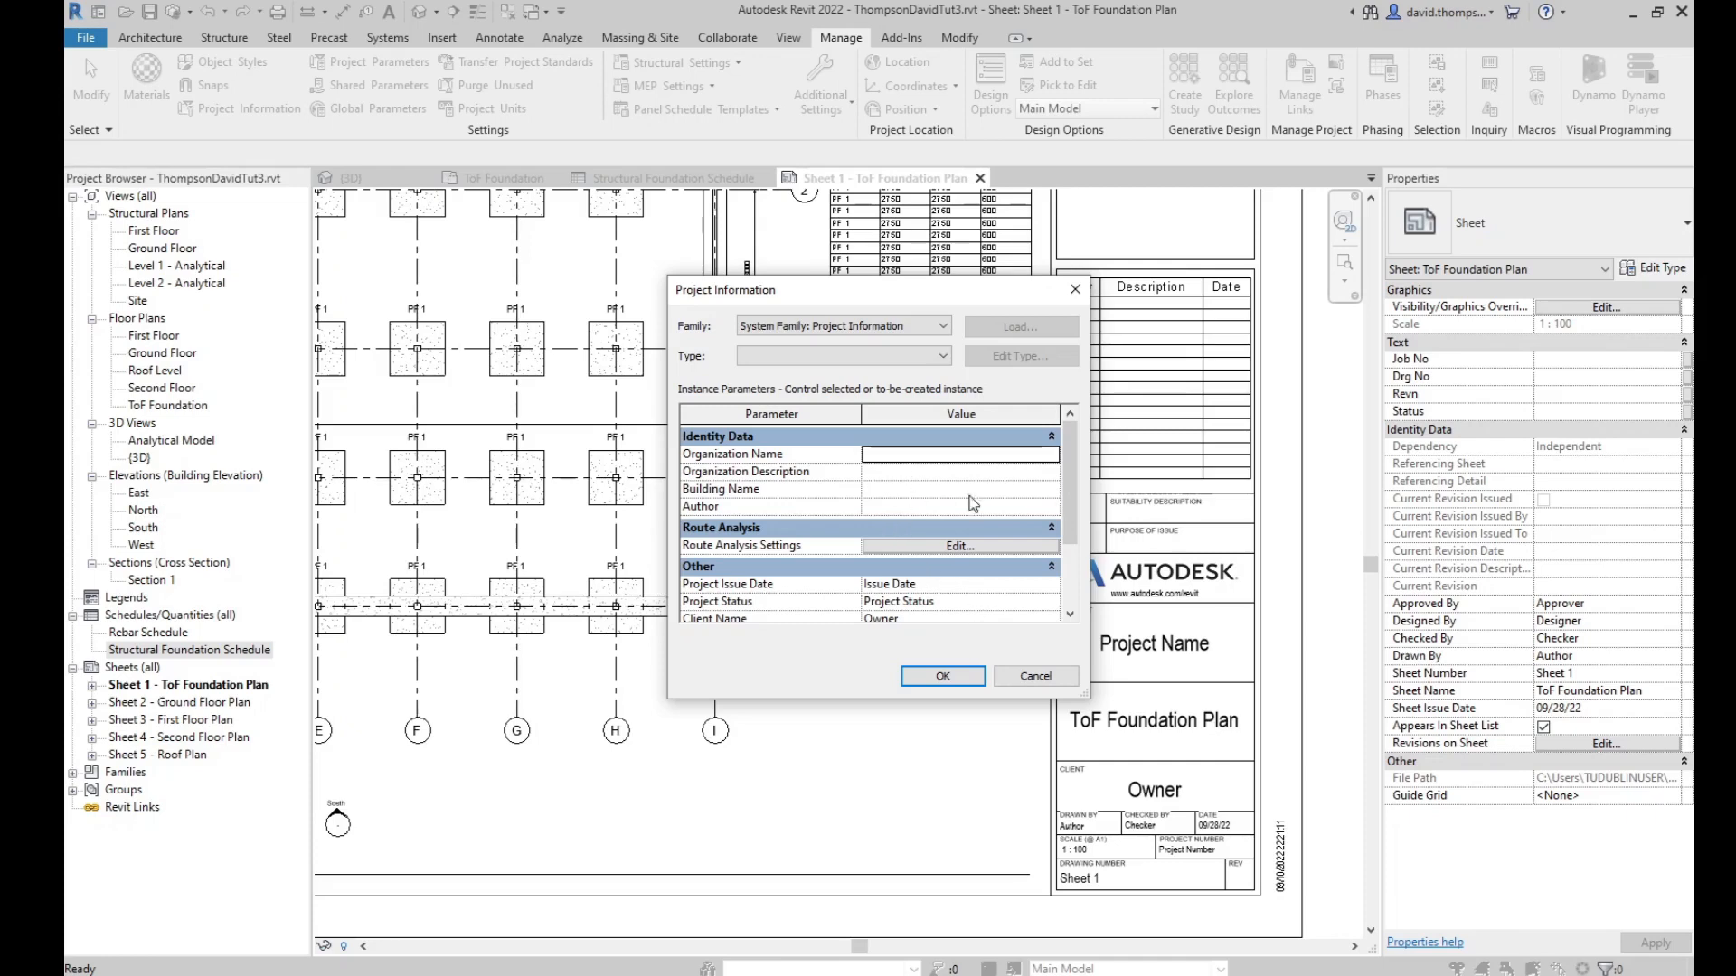
pyautogui.moveTo(924, 277); pyautogui.dragTo(916, 160)
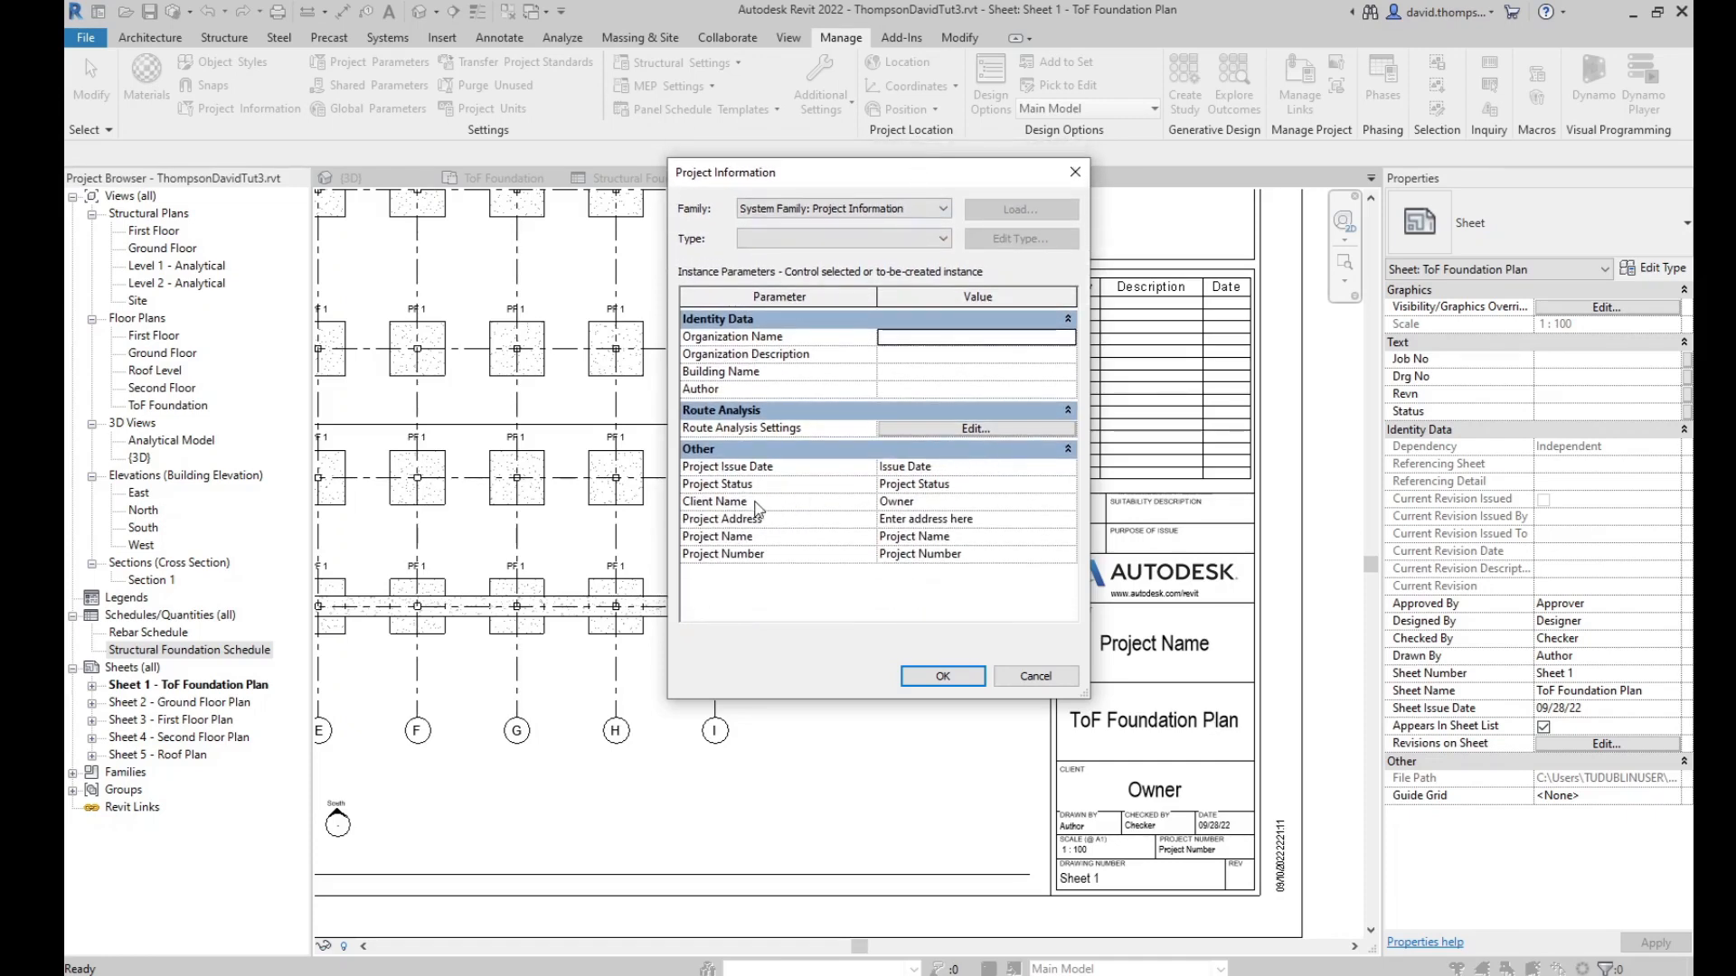
pyautogui.click(970, 501)
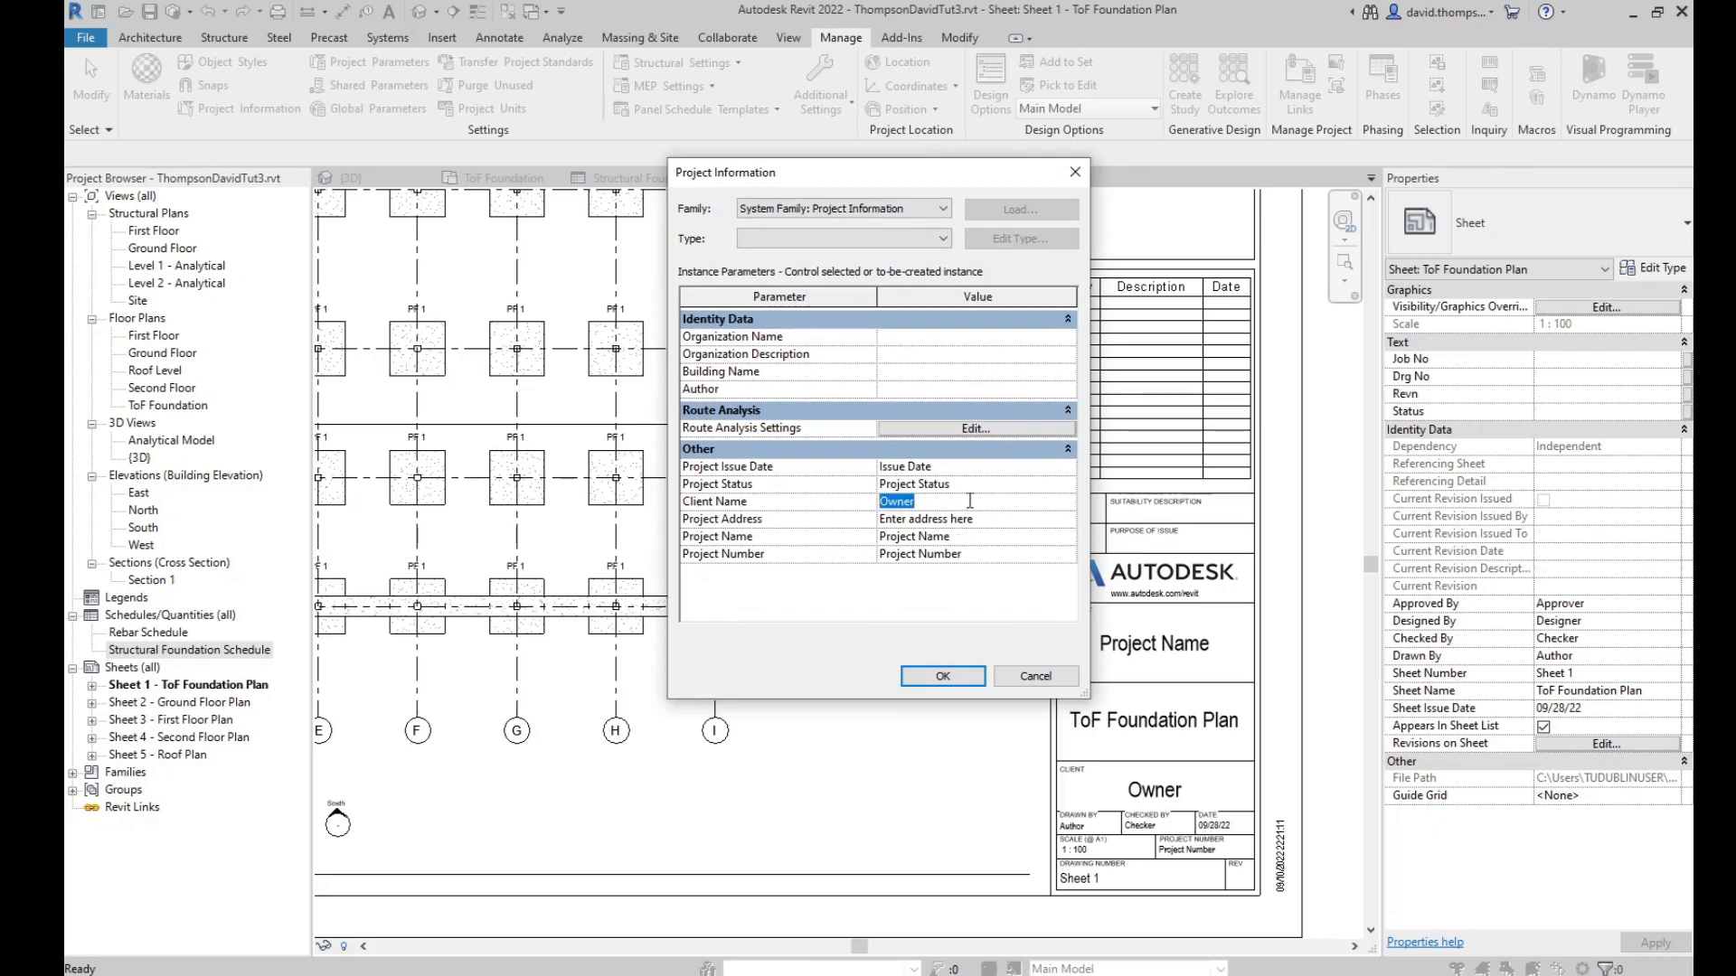
pyautogui.write('TU Dublin')
# Replace the placeholder Project Address in the Project Information with the client's postal address
pyautogui.click(949, 521)
pyautogui.moveTo(981, 522); pyautogui.dragTo(827, 500)
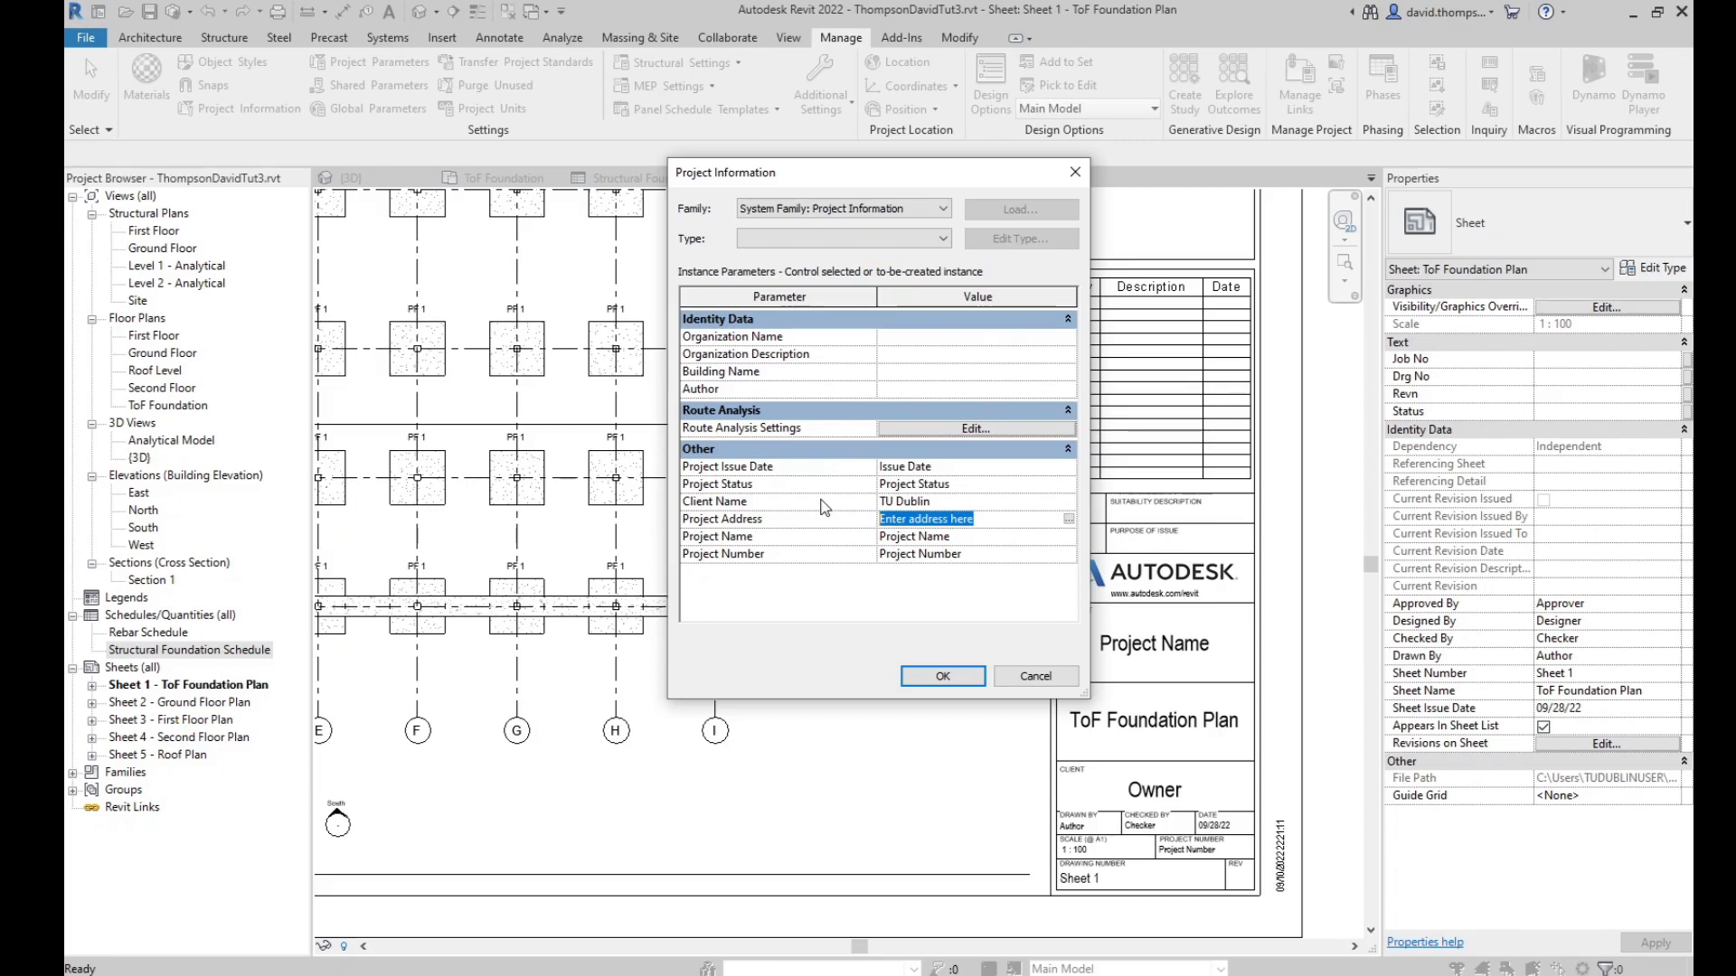
pyautogui.click(1069, 520)
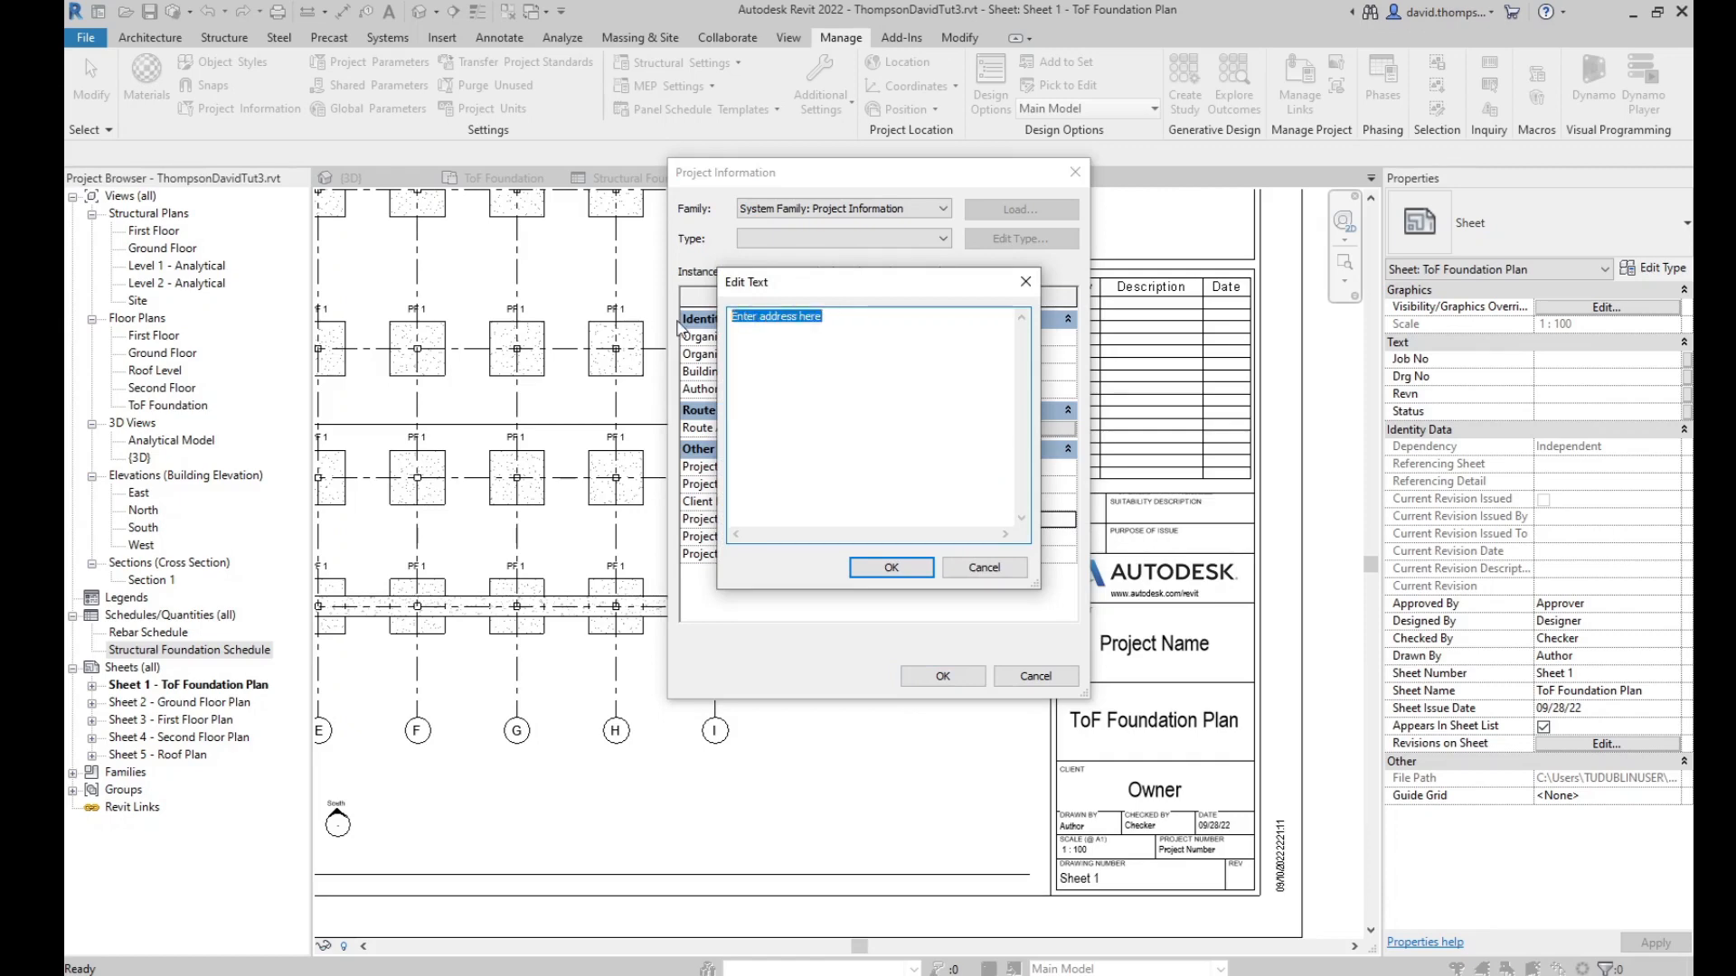
pyautogui.write('Bolton Street')
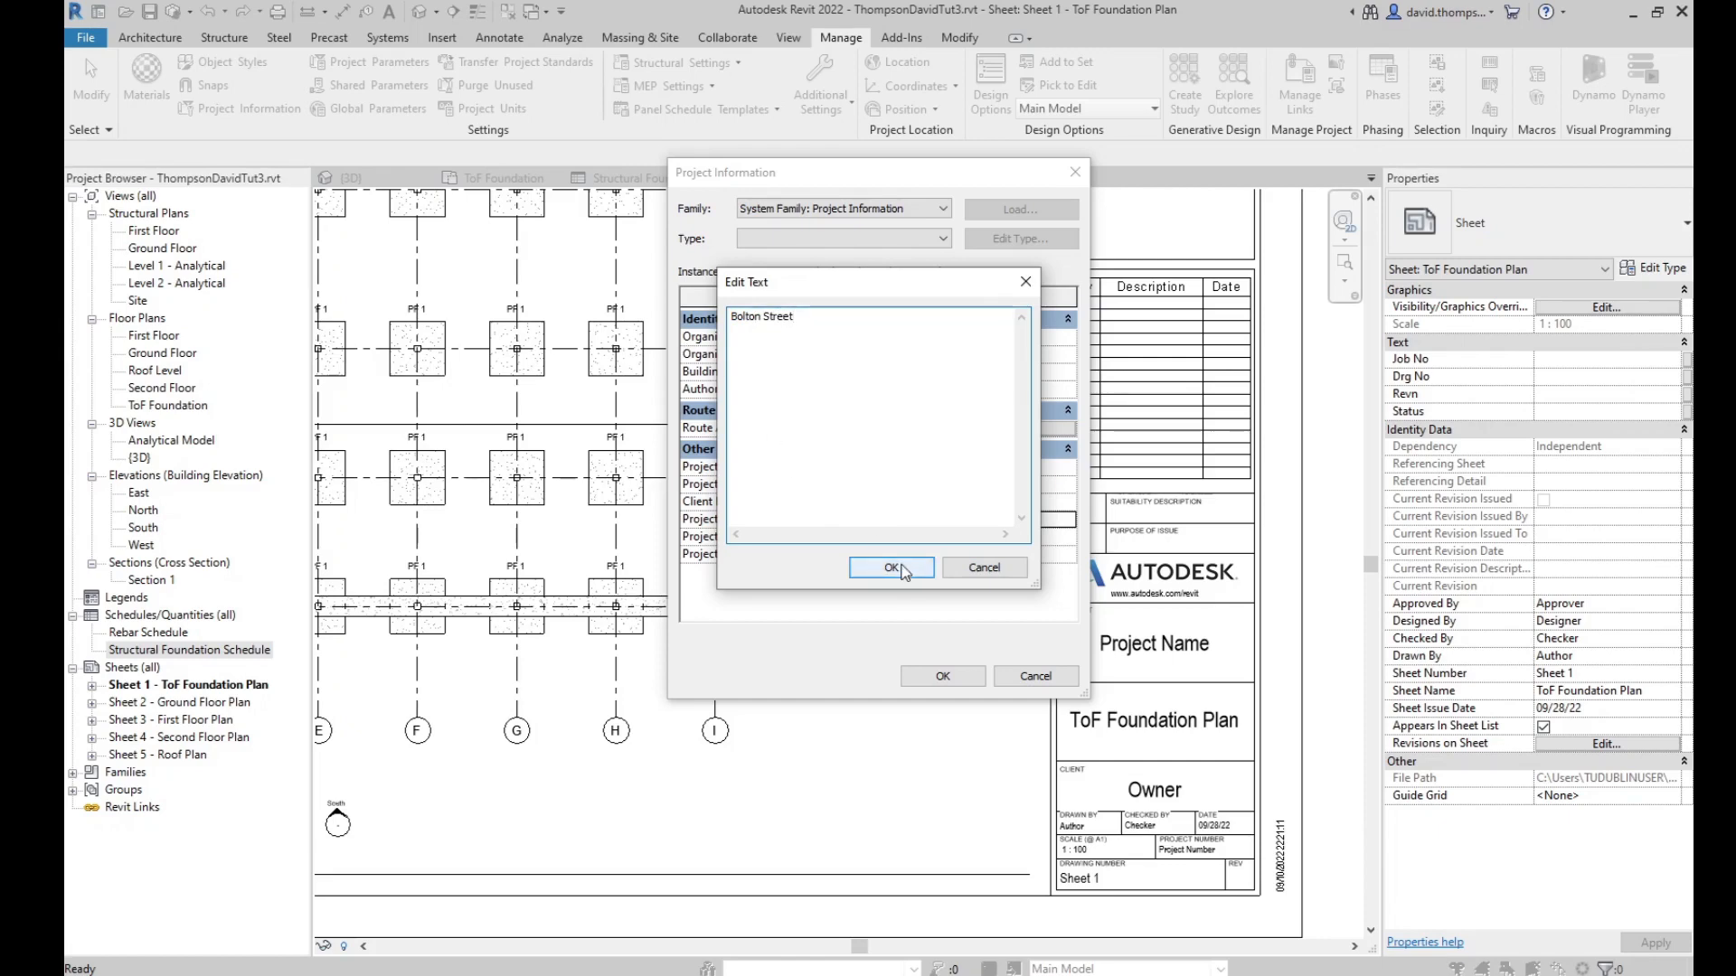
pyautogui.write(', Dublin 1')
pyautogui.click(869, 568)
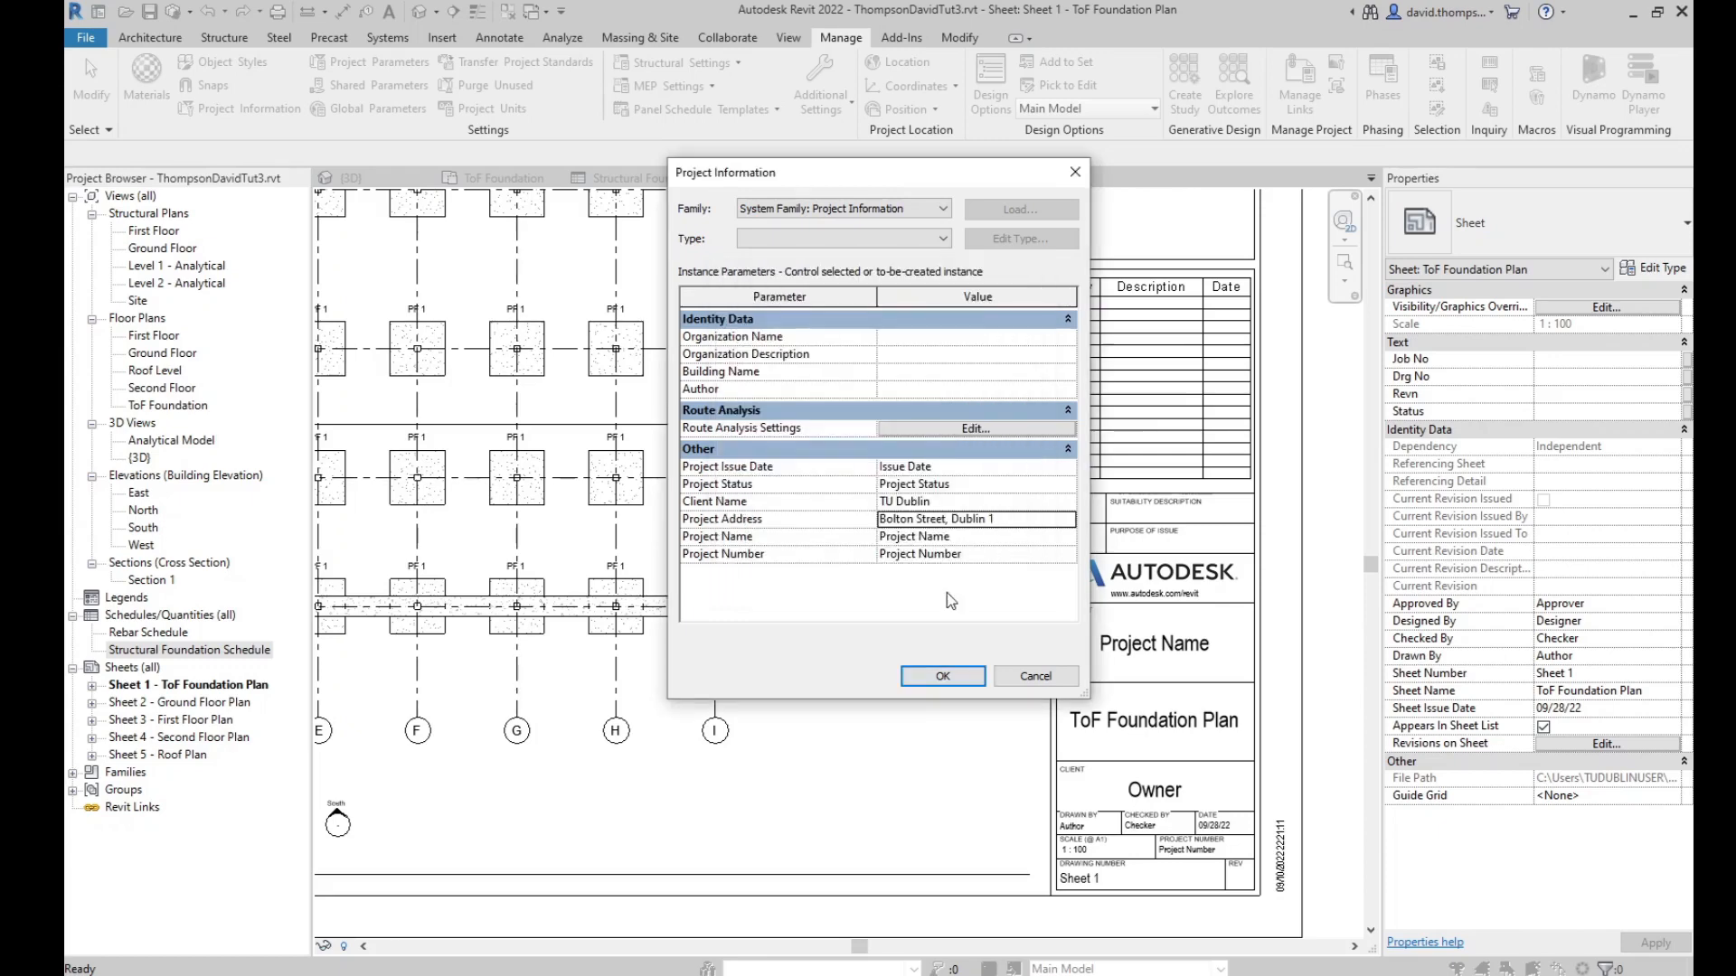
# Set the Project Name in the Project Information to "Revit Tutorial 3"
pyautogui.click(997, 540)
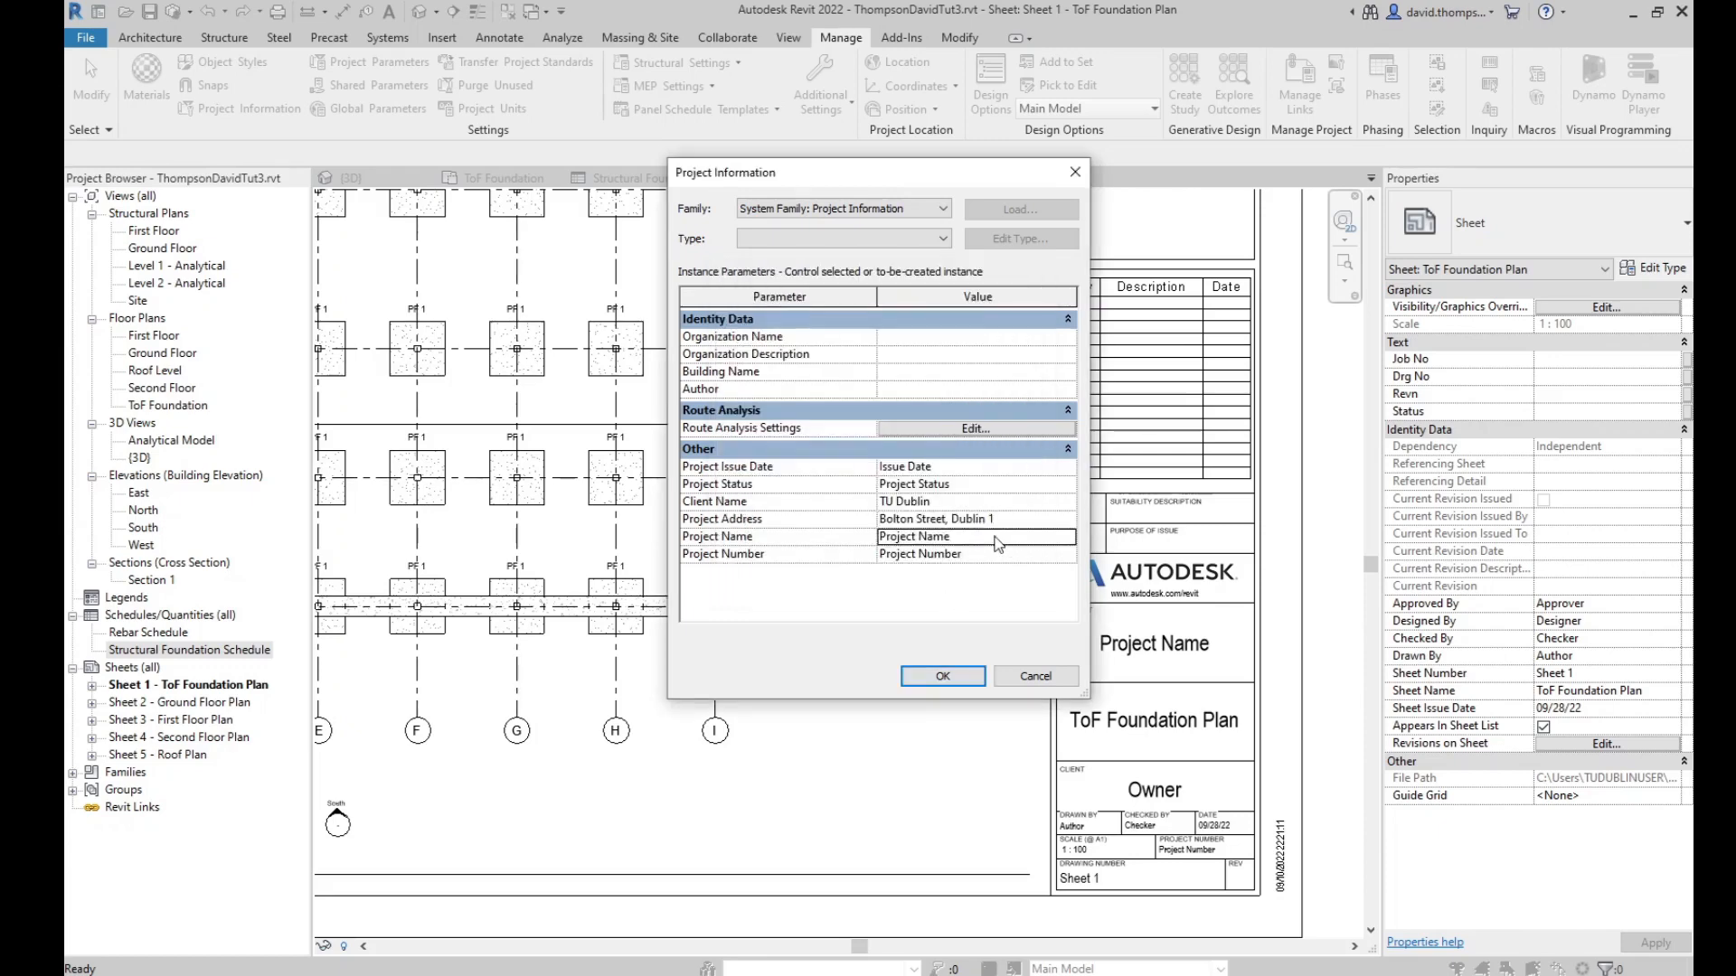
pyautogui.click(997, 540)
pyautogui.write('Tut')
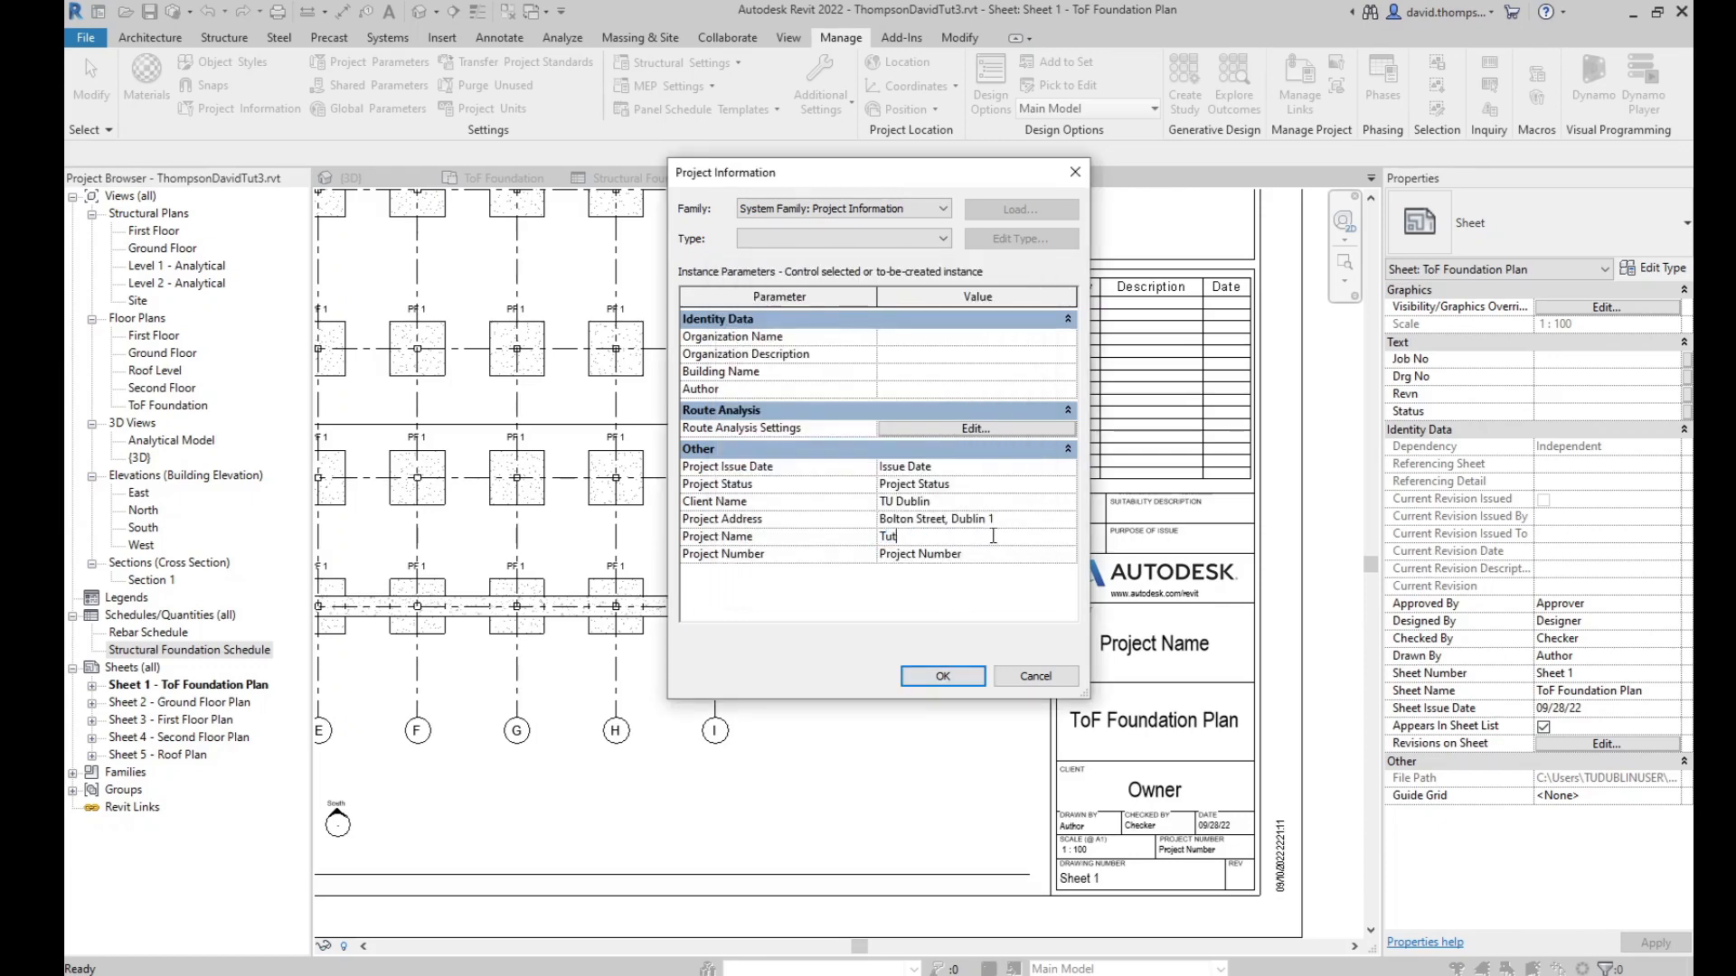
pyautogui.press('BackSpace')
pyautogui.press('BackSpace')
pyautogui.press('BackSpace')
pyautogui.write('Revit Tutorial 3')
# Set the Project Number to 3 and apply the Project Information changes
pyautogui.click(978, 554)
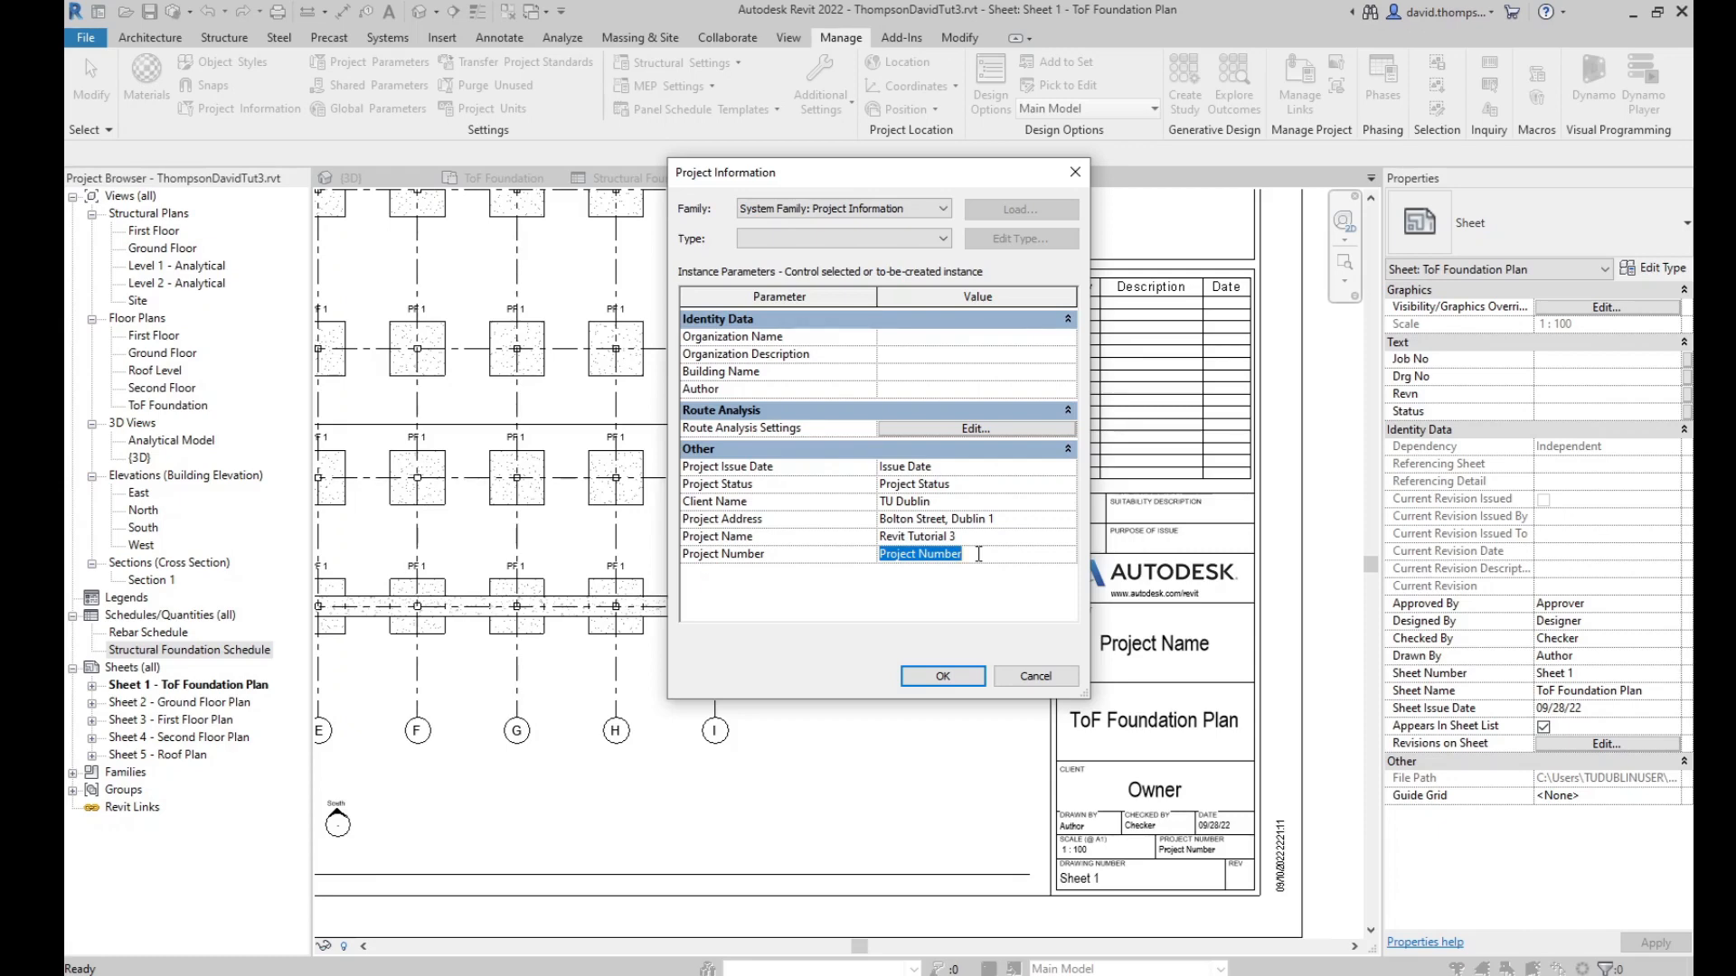
pyautogui.write('Project')
pyautogui.press('BackSpace')
pyautogui.press('BackSpace')
pyautogui.press('BackSpace')
pyautogui.press('BackSpace')
pyautogui.press('BackSpace')
pyautogui.press('BackSpace')
pyautogui.press('BackSpace')
pyautogui.write('3')
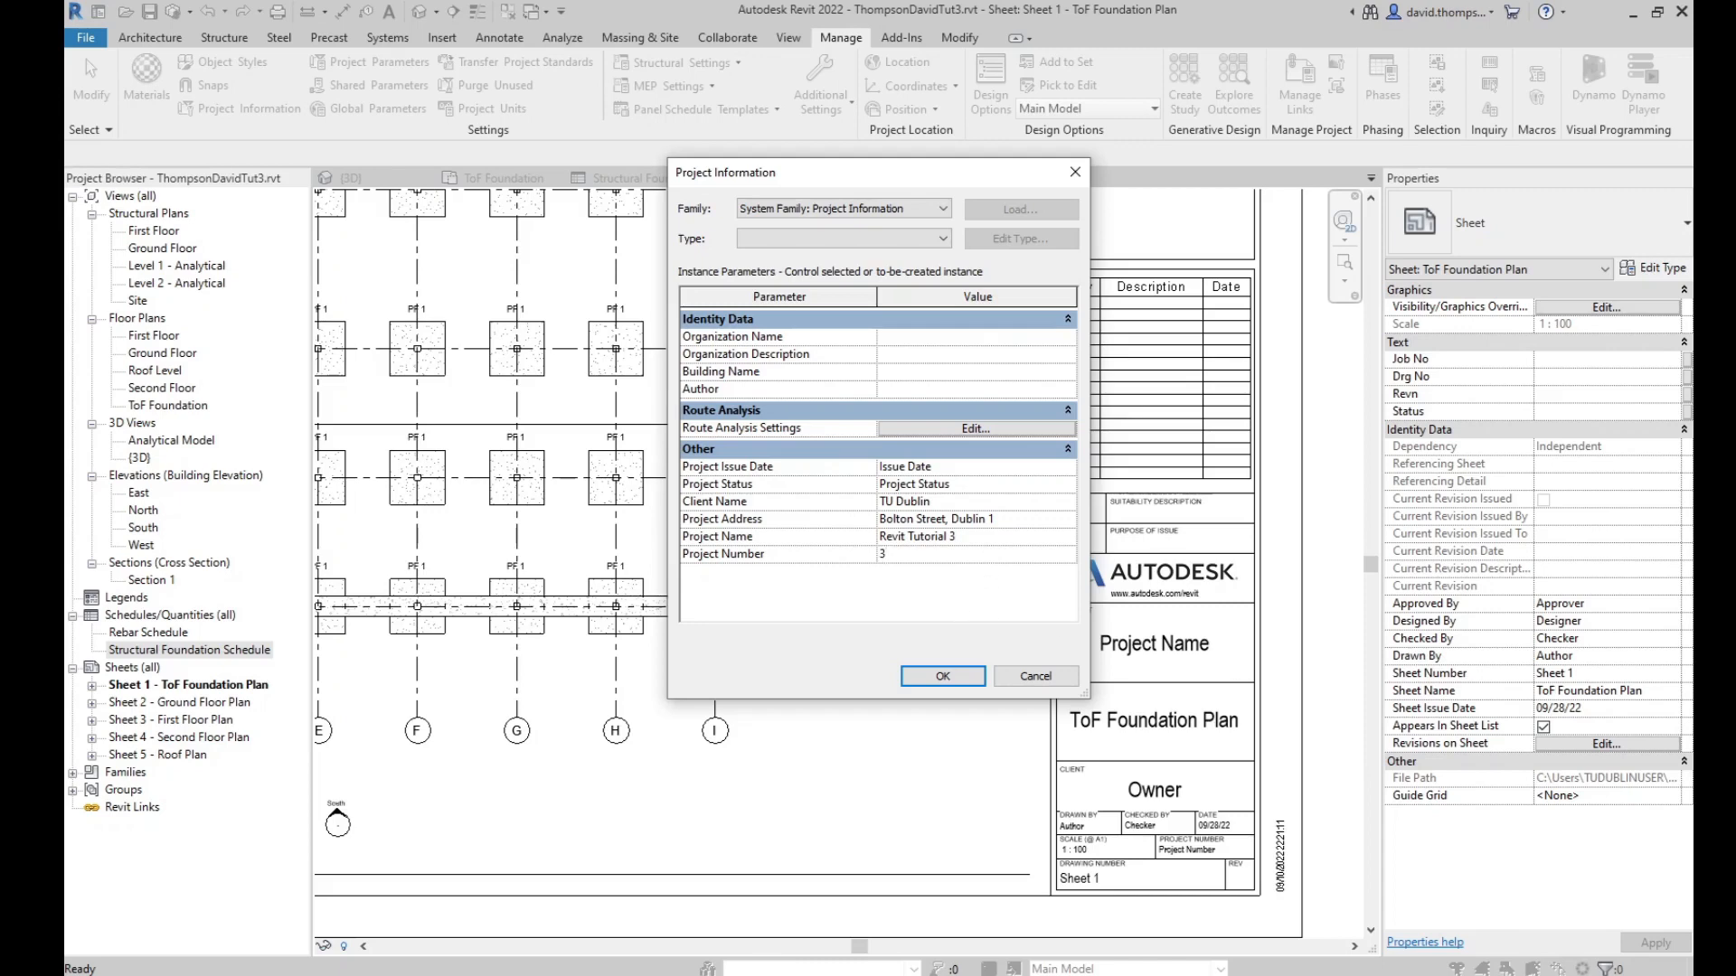
pyautogui.click(939, 678)
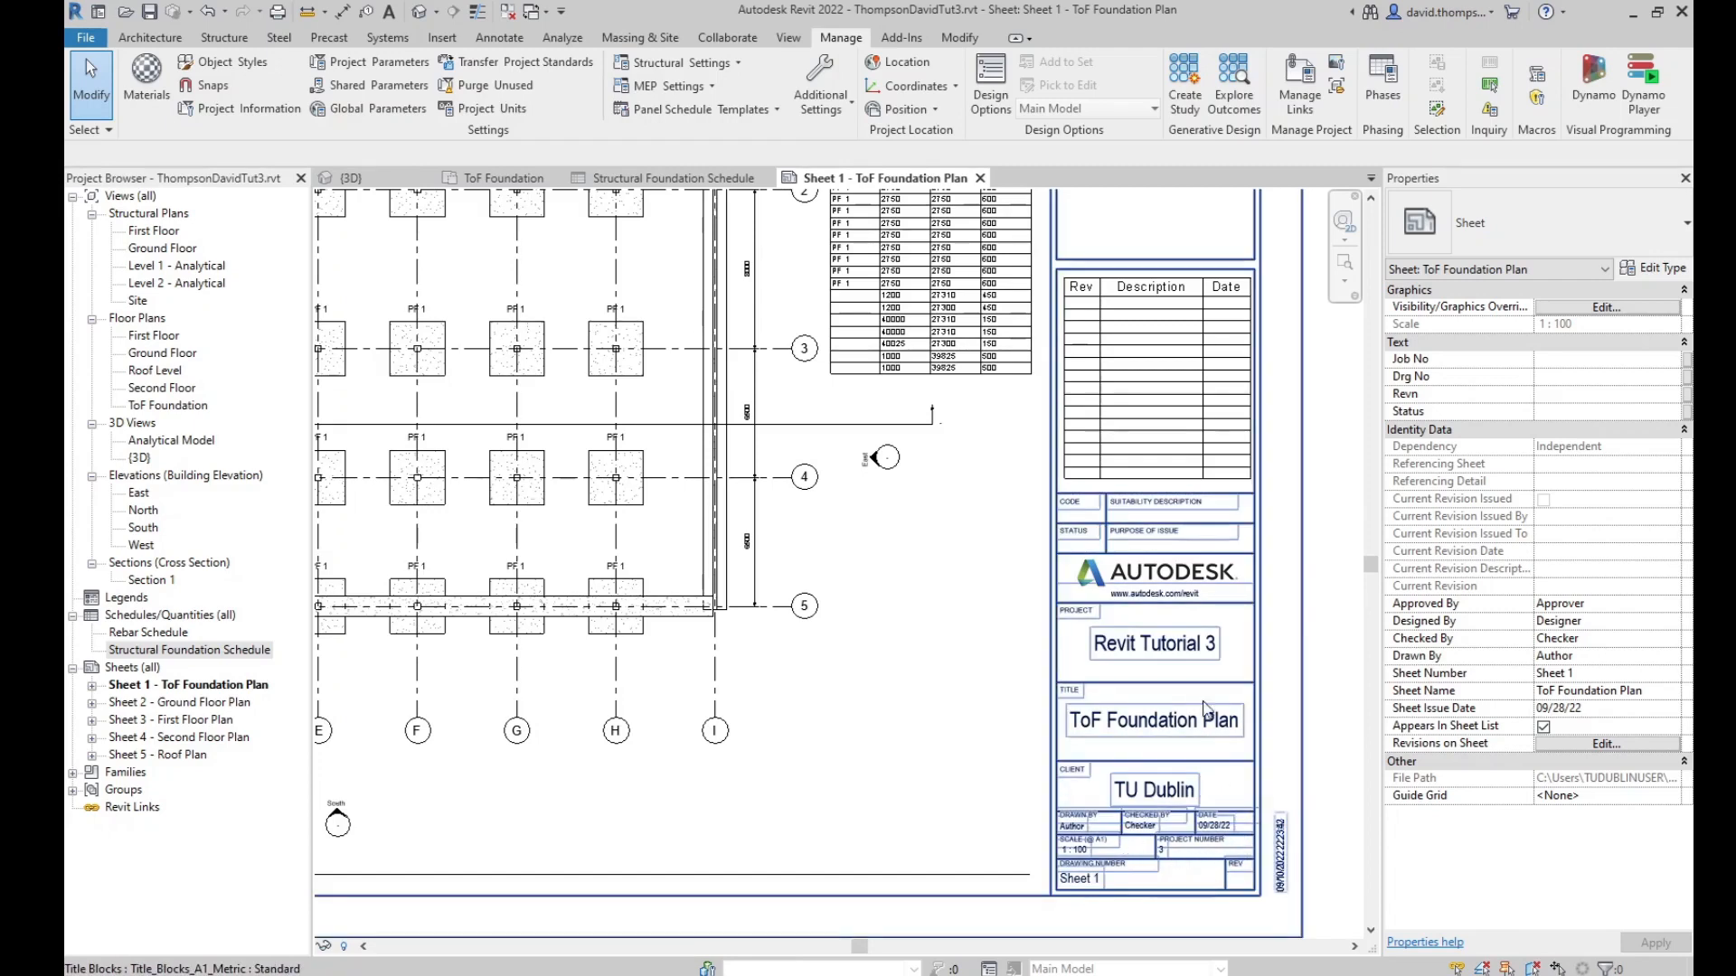
# Enter the drafter's first initial and surname as Drawn By in the title block of Sheet 1
pyautogui.scroll(1, 1221, 592)
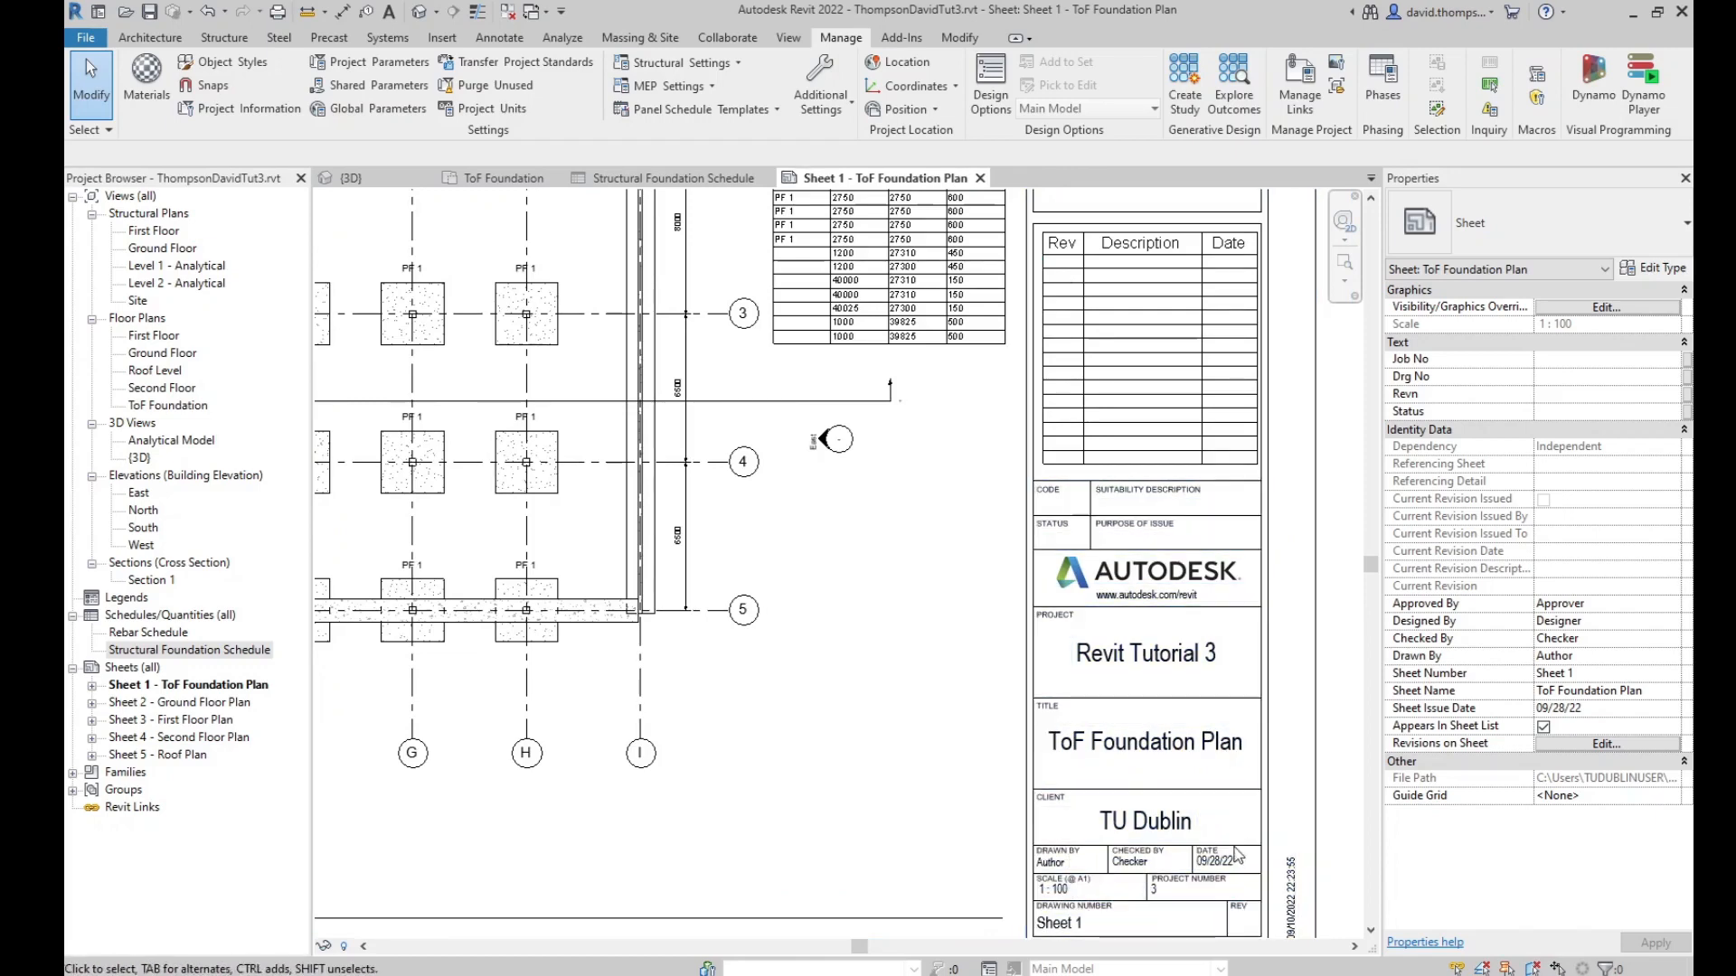
pyautogui.moveTo(1168, 706); pyautogui.dragTo(1064, 936, button='middle')
pyautogui.moveTo(1090, 497); pyautogui.dragTo(1071, 859, button='middle')
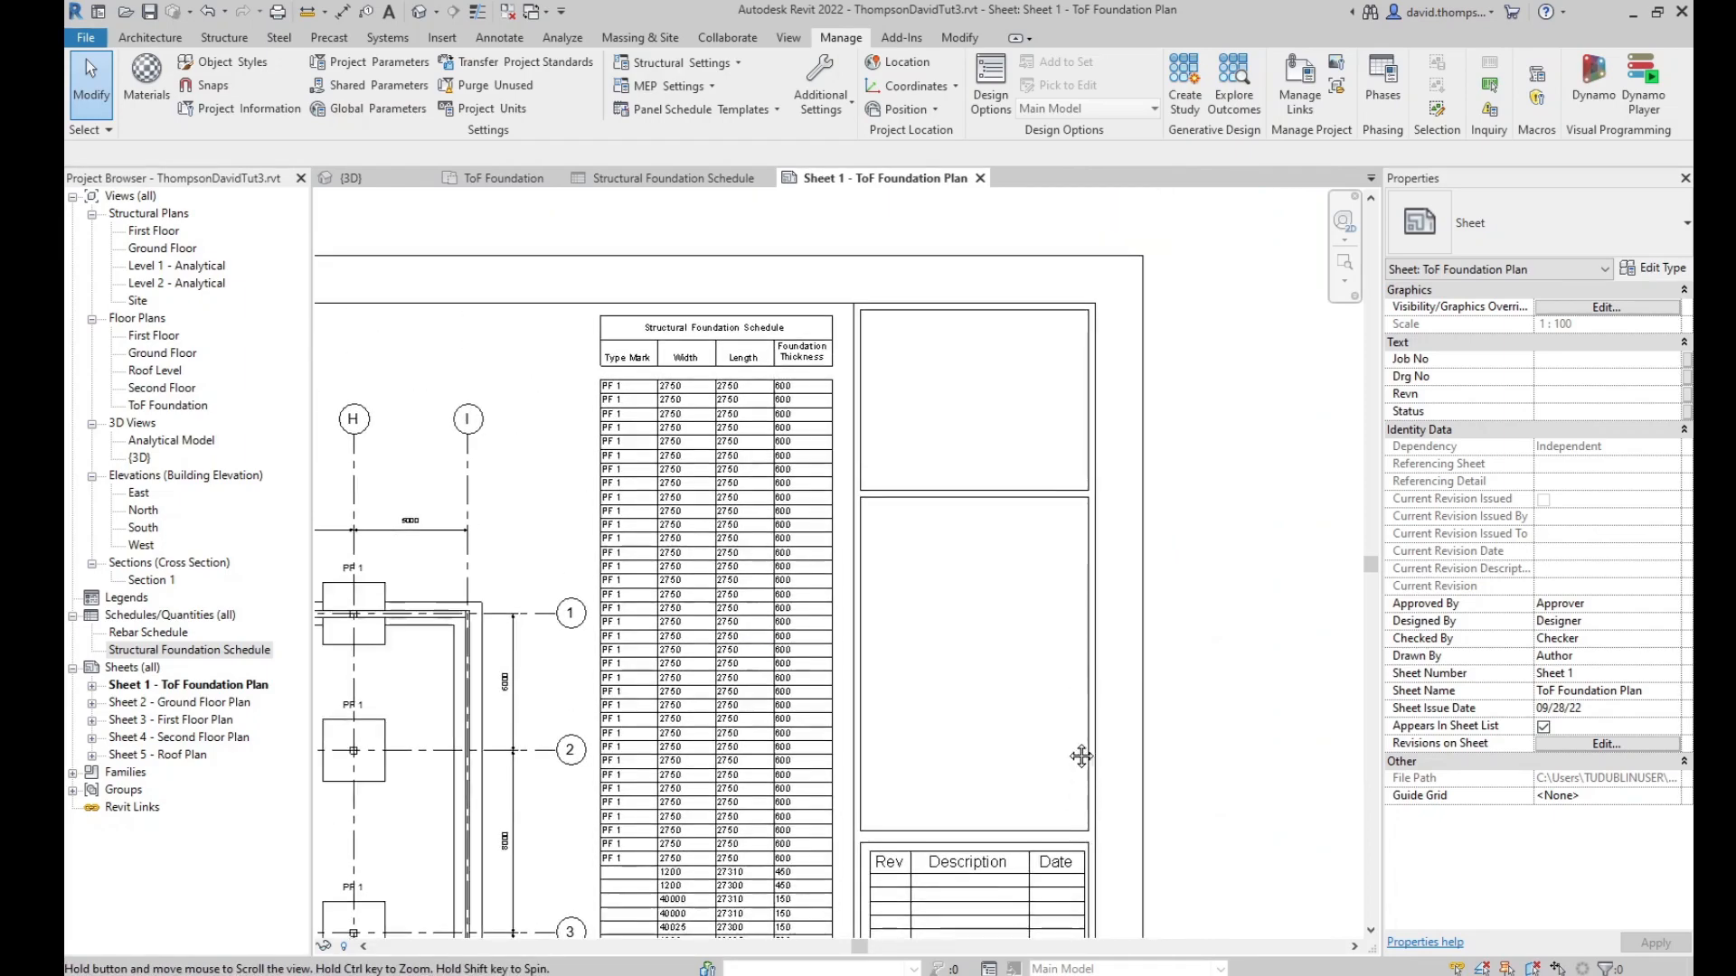
pyautogui.moveTo(1081, 756); pyautogui.dragTo(1085, 419, button='middle')
pyautogui.moveTo(1068, 600); pyautogui.dragTo(1060, 354, button='middle')
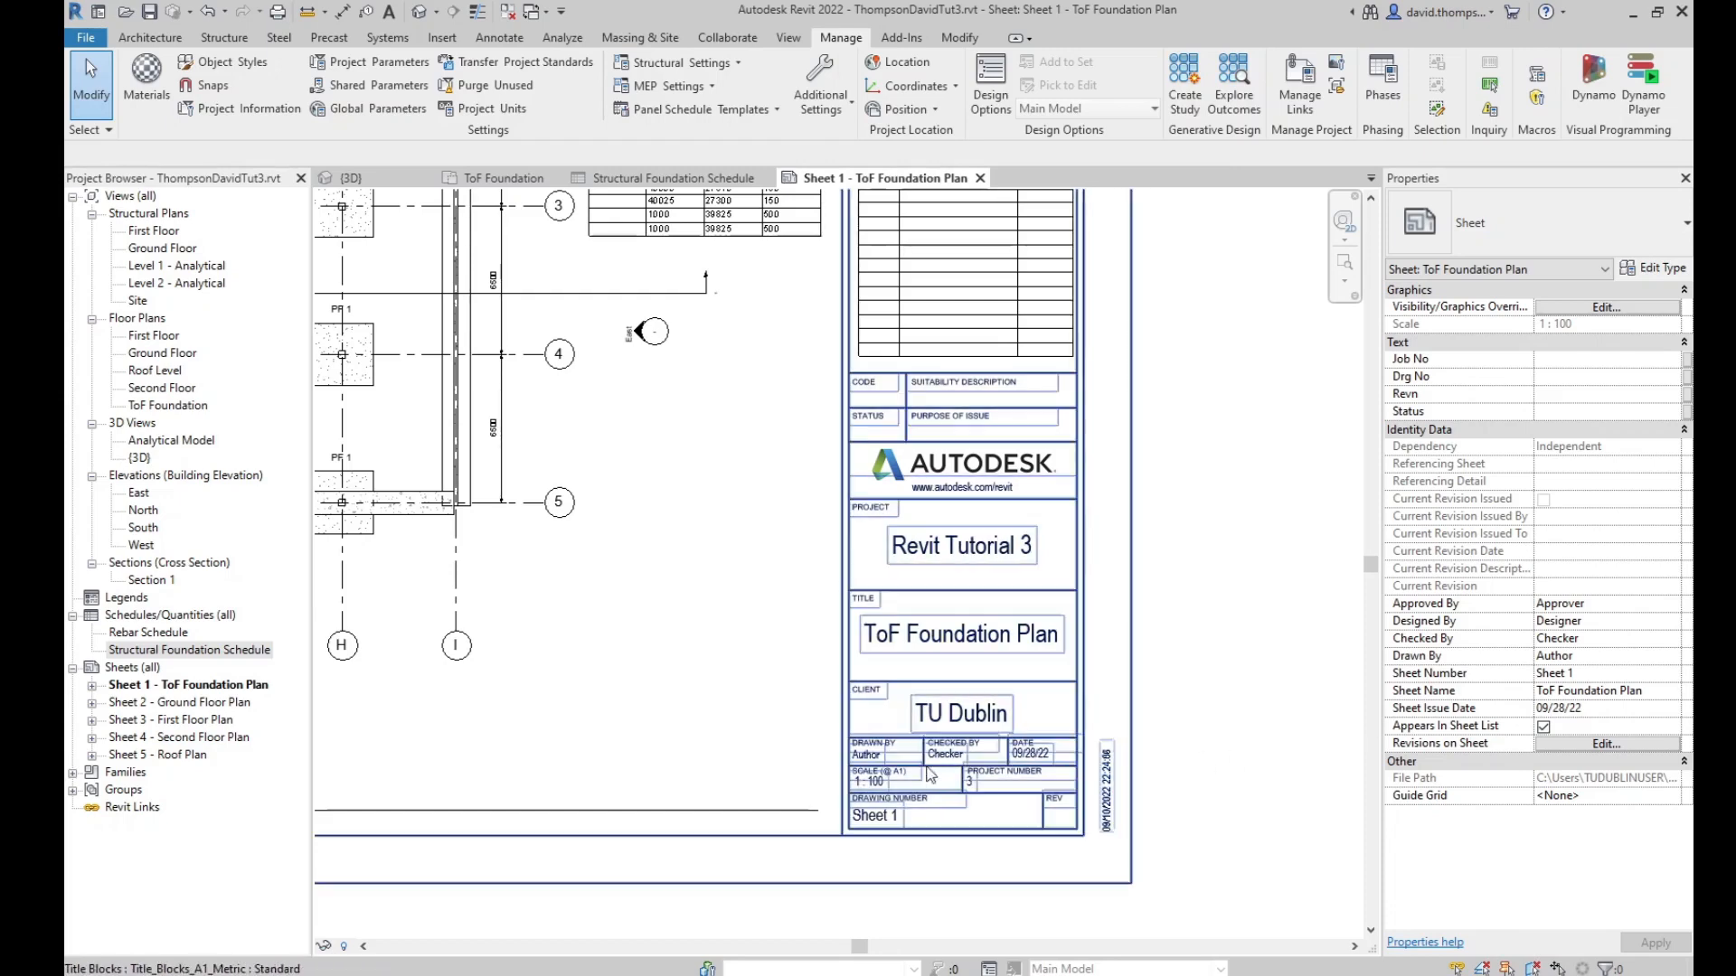
pyautogui.scroll(2, 887, 761)
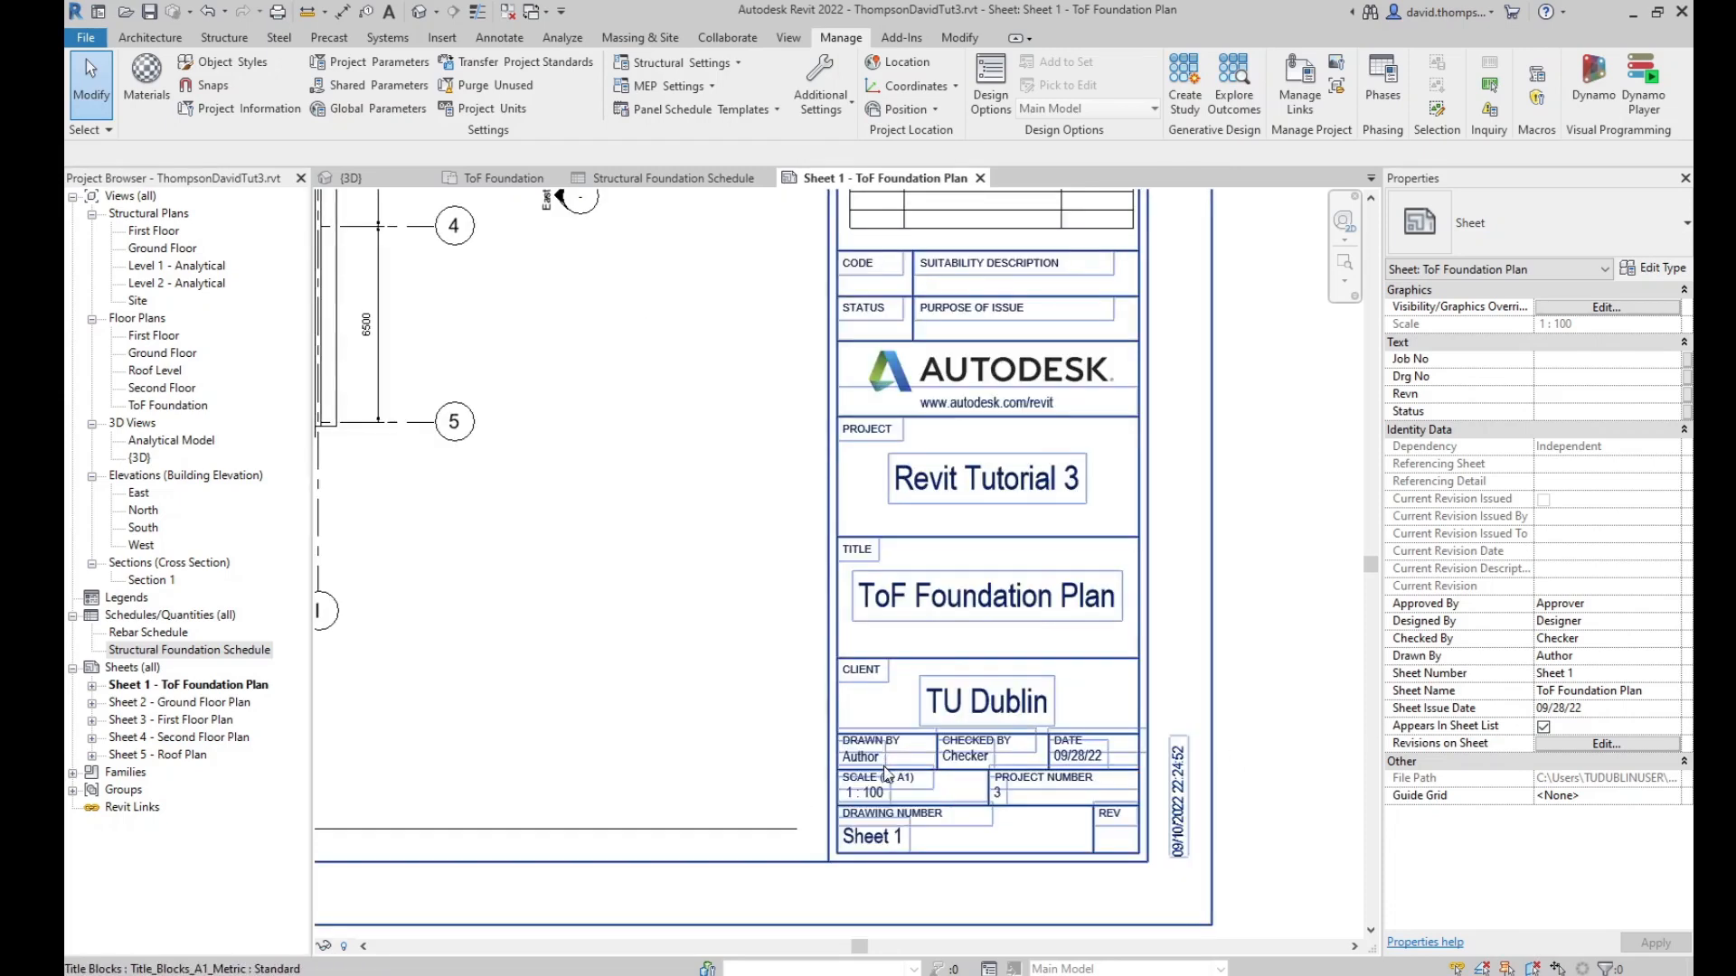
pyautogui.scroll(2, 891, 771)
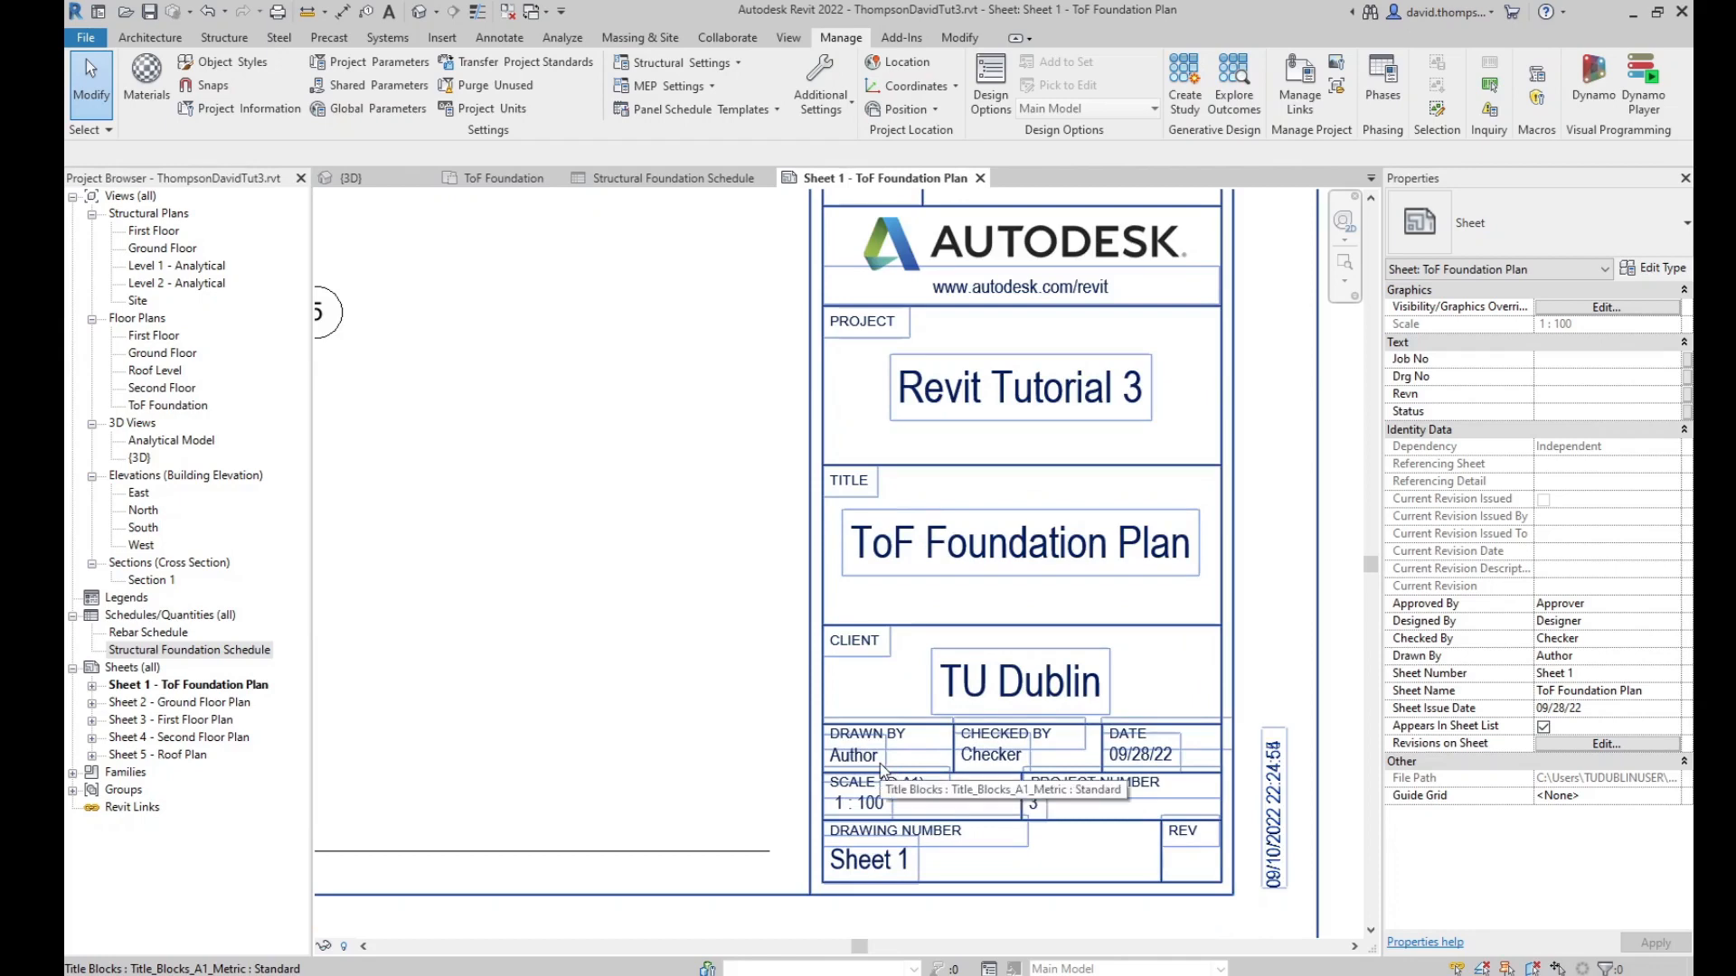
pyautogui.doubleClick(872, 757)
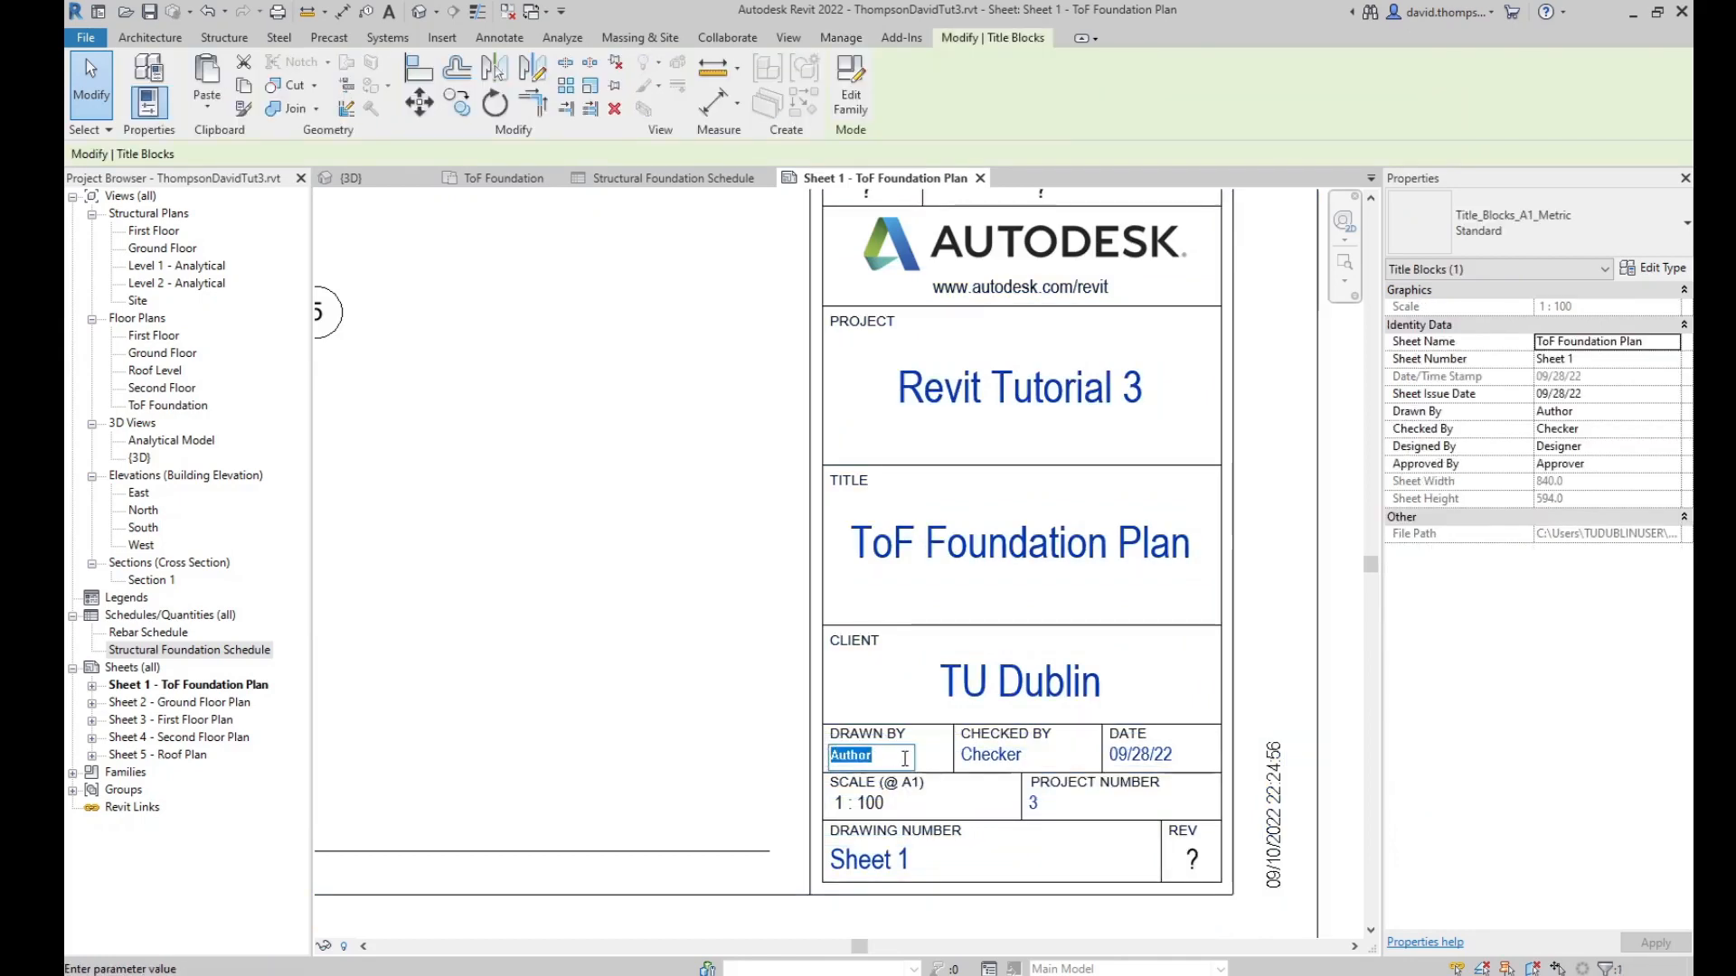
pyautogui.write('D. ')
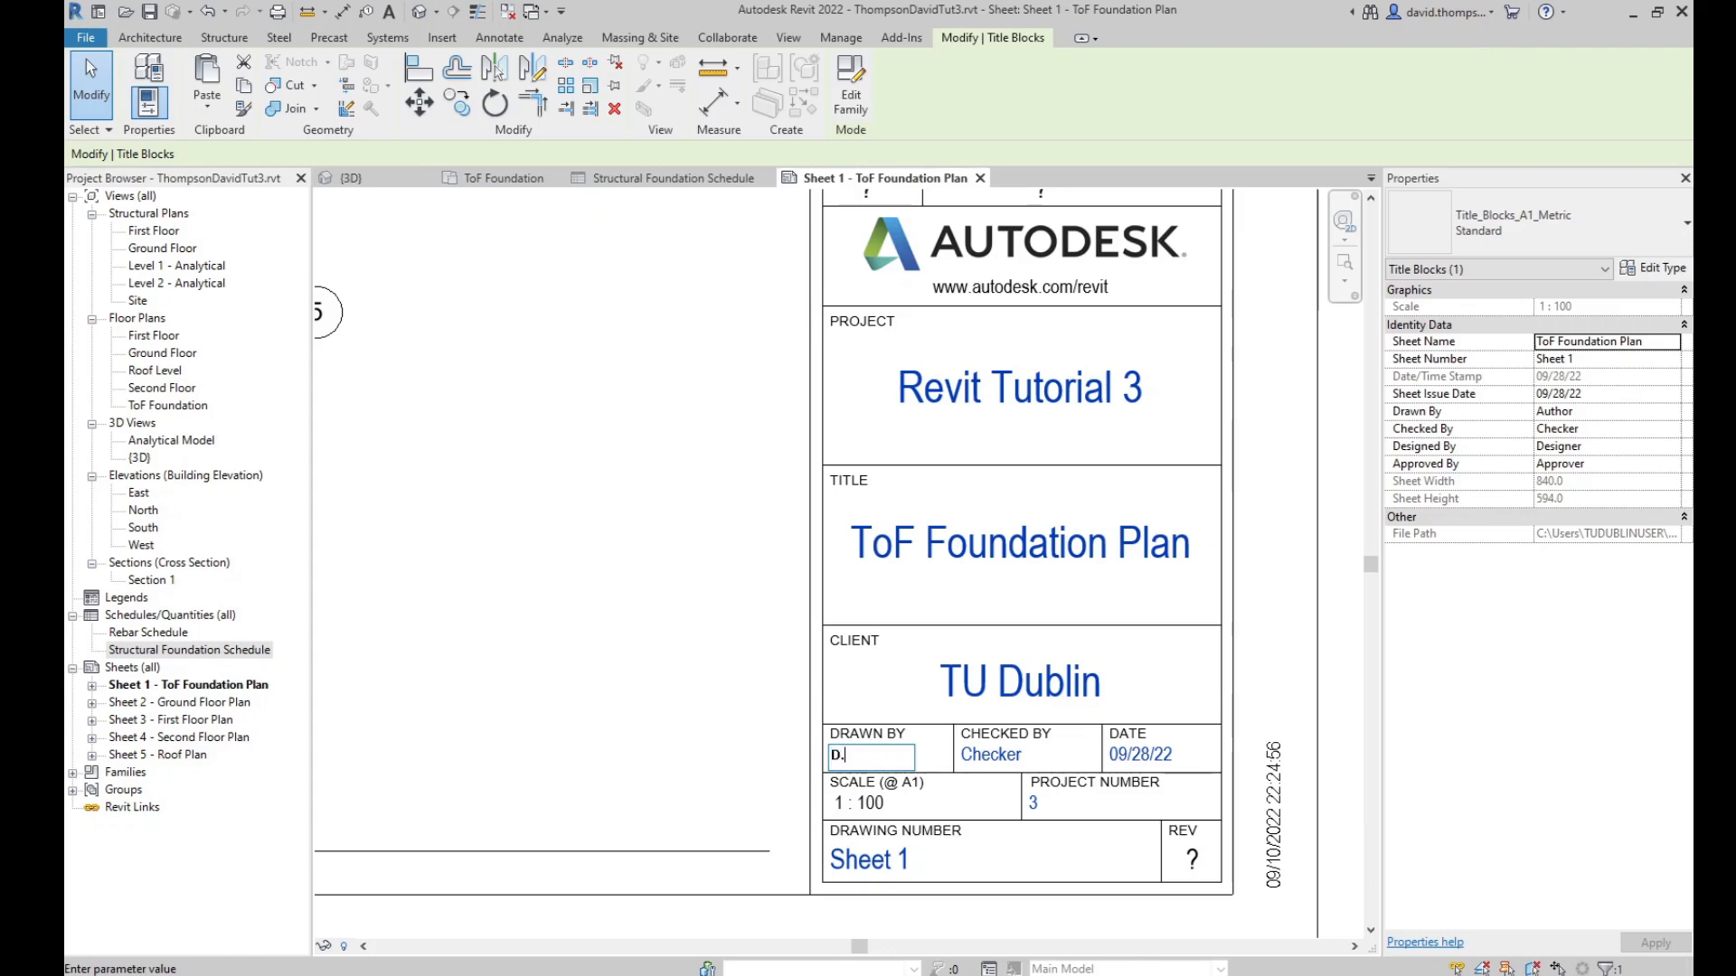
pyautogui.write('Thompson')
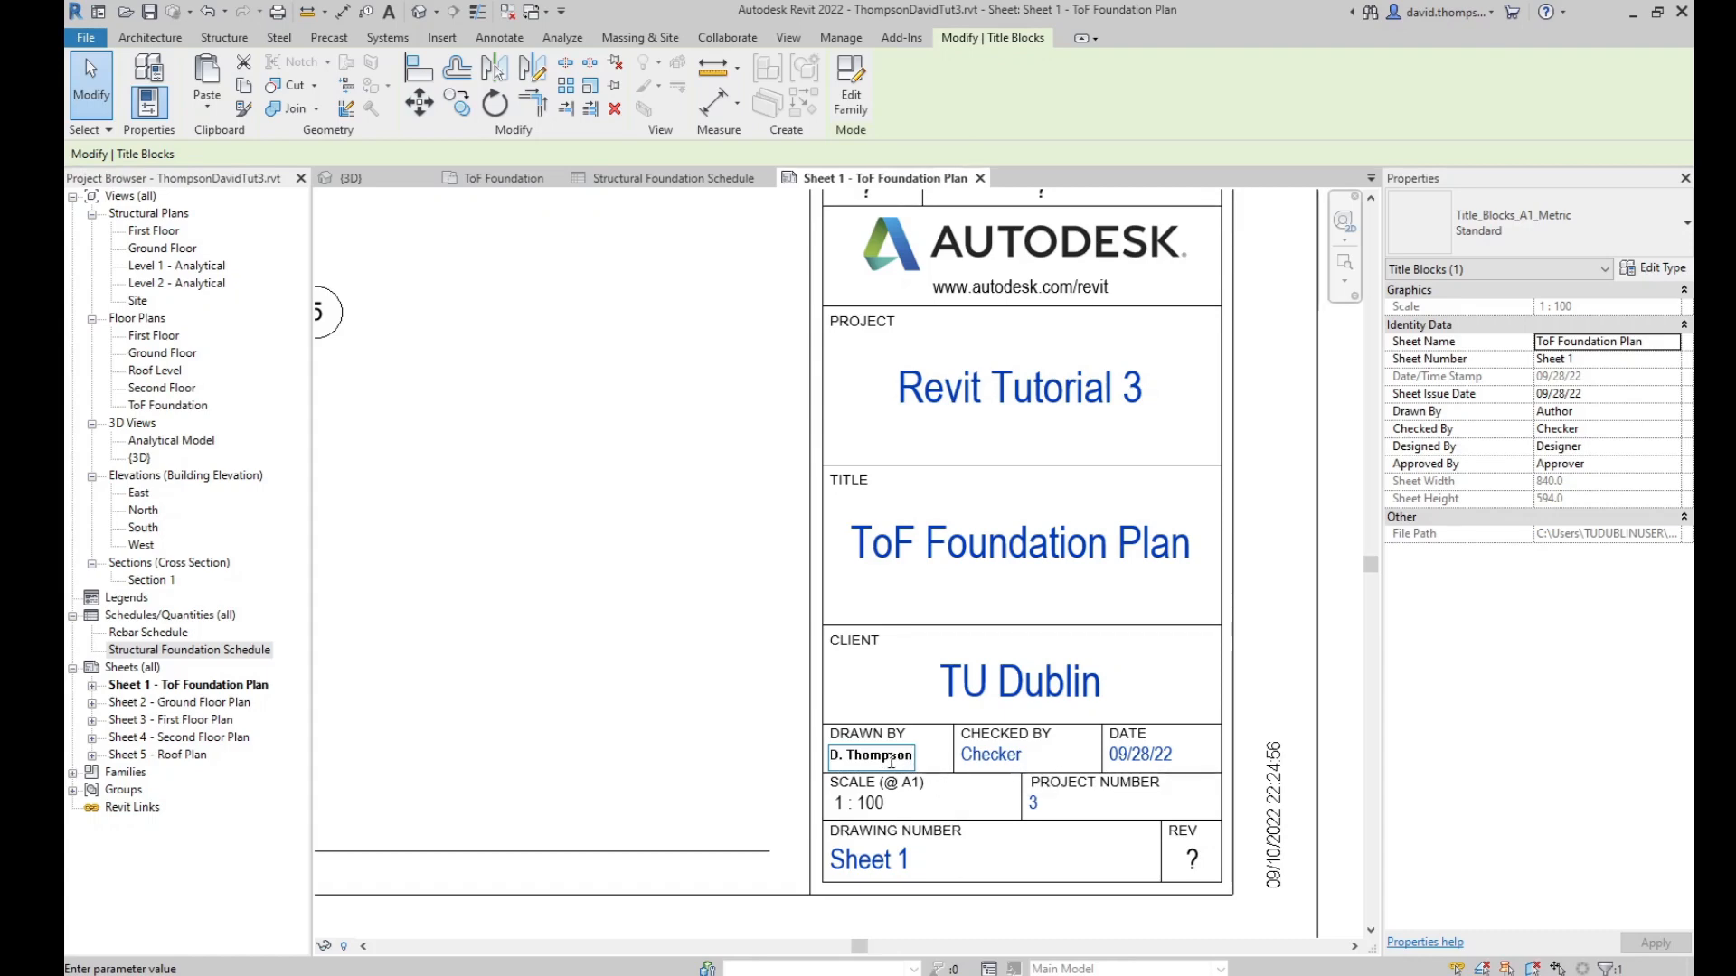
# Set the title block's Drawn By and Checked By fields to the drafter's initials
pyautogui.click(998, 768)
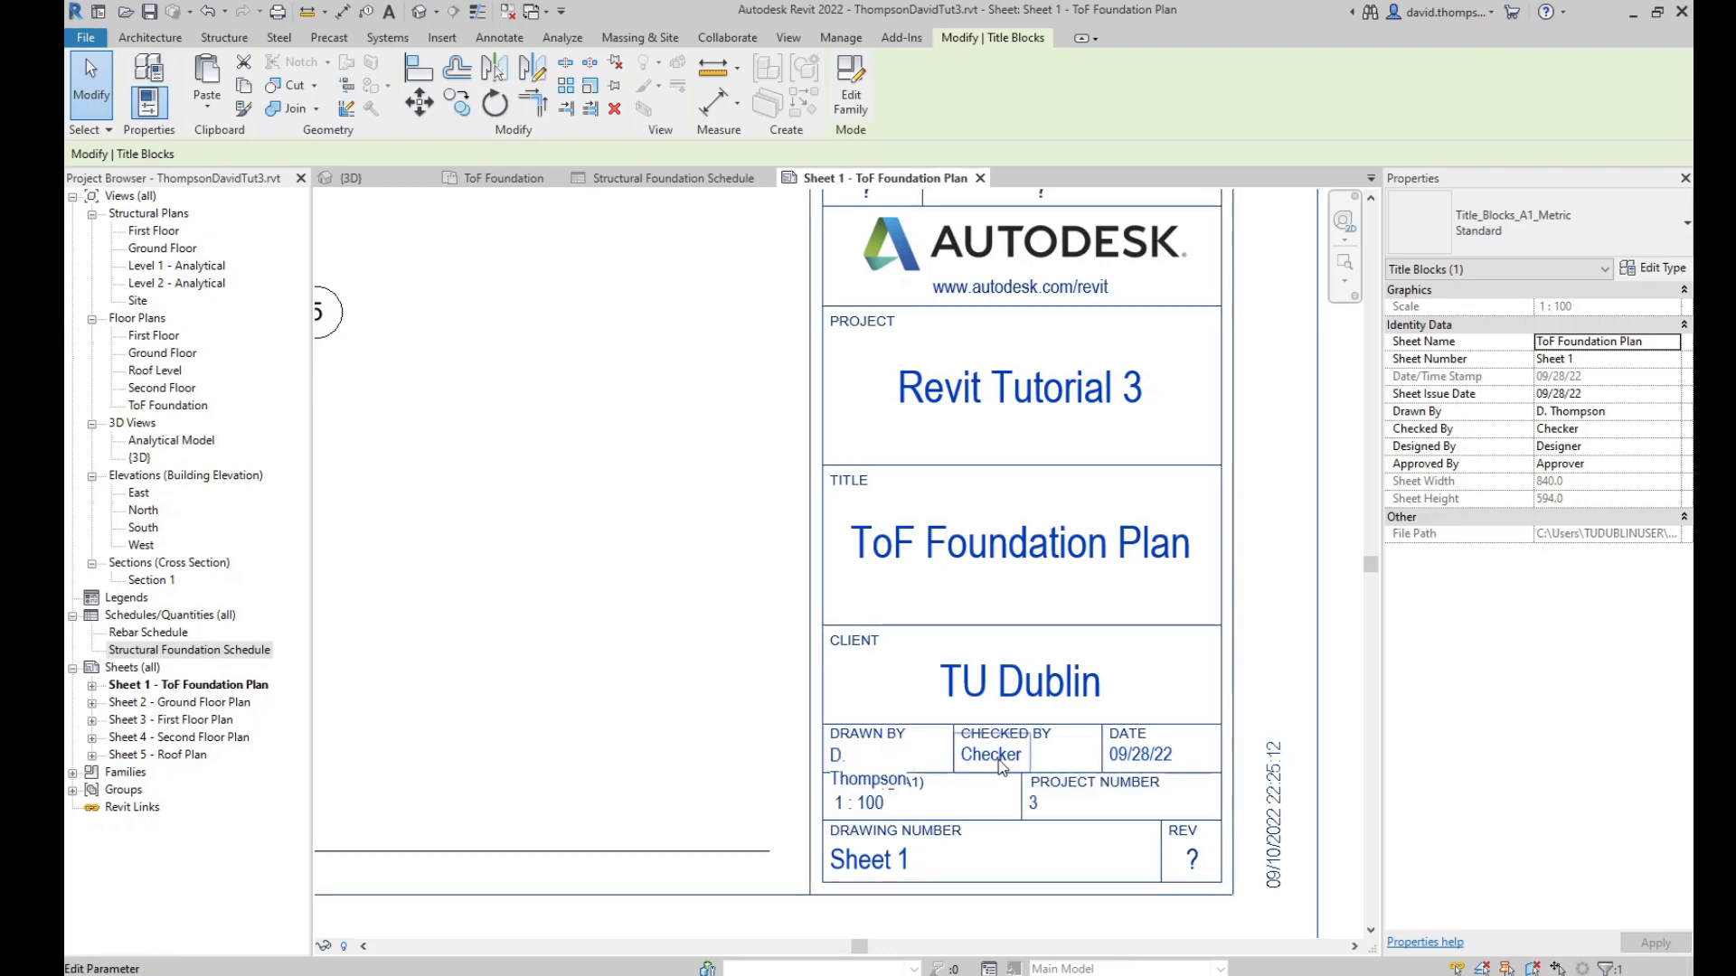
pyautogui.click(1008, 762)
pyautogui.click(900, 779)
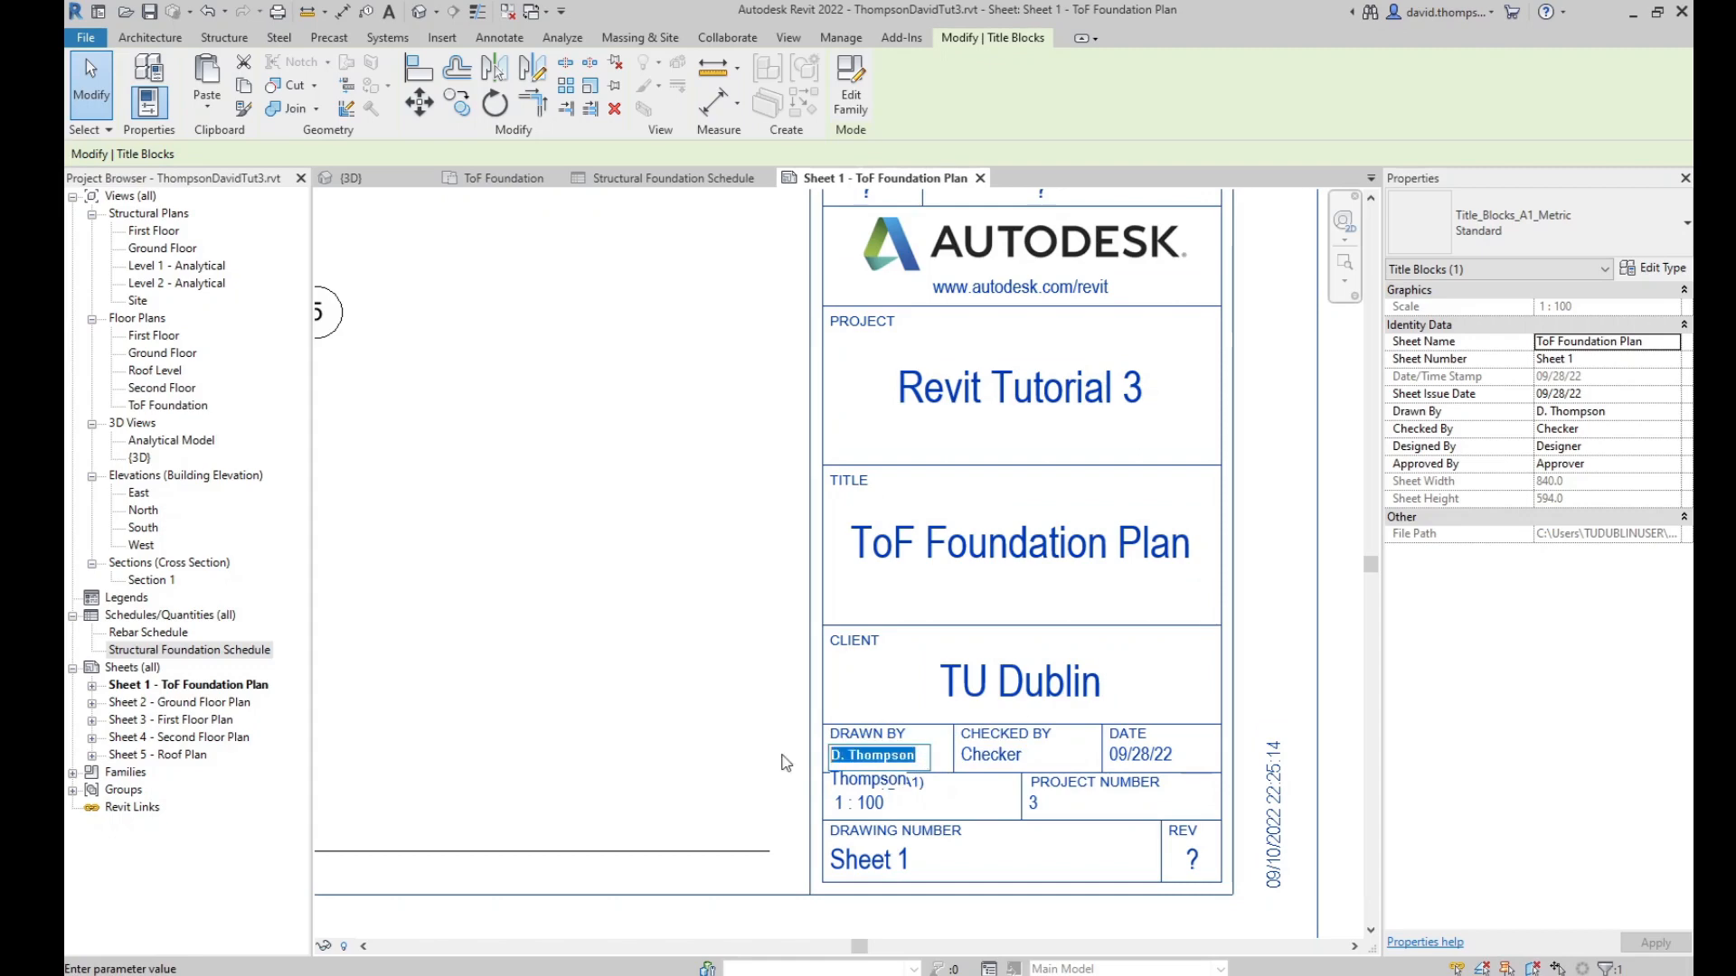
pyautogui.write('DT')
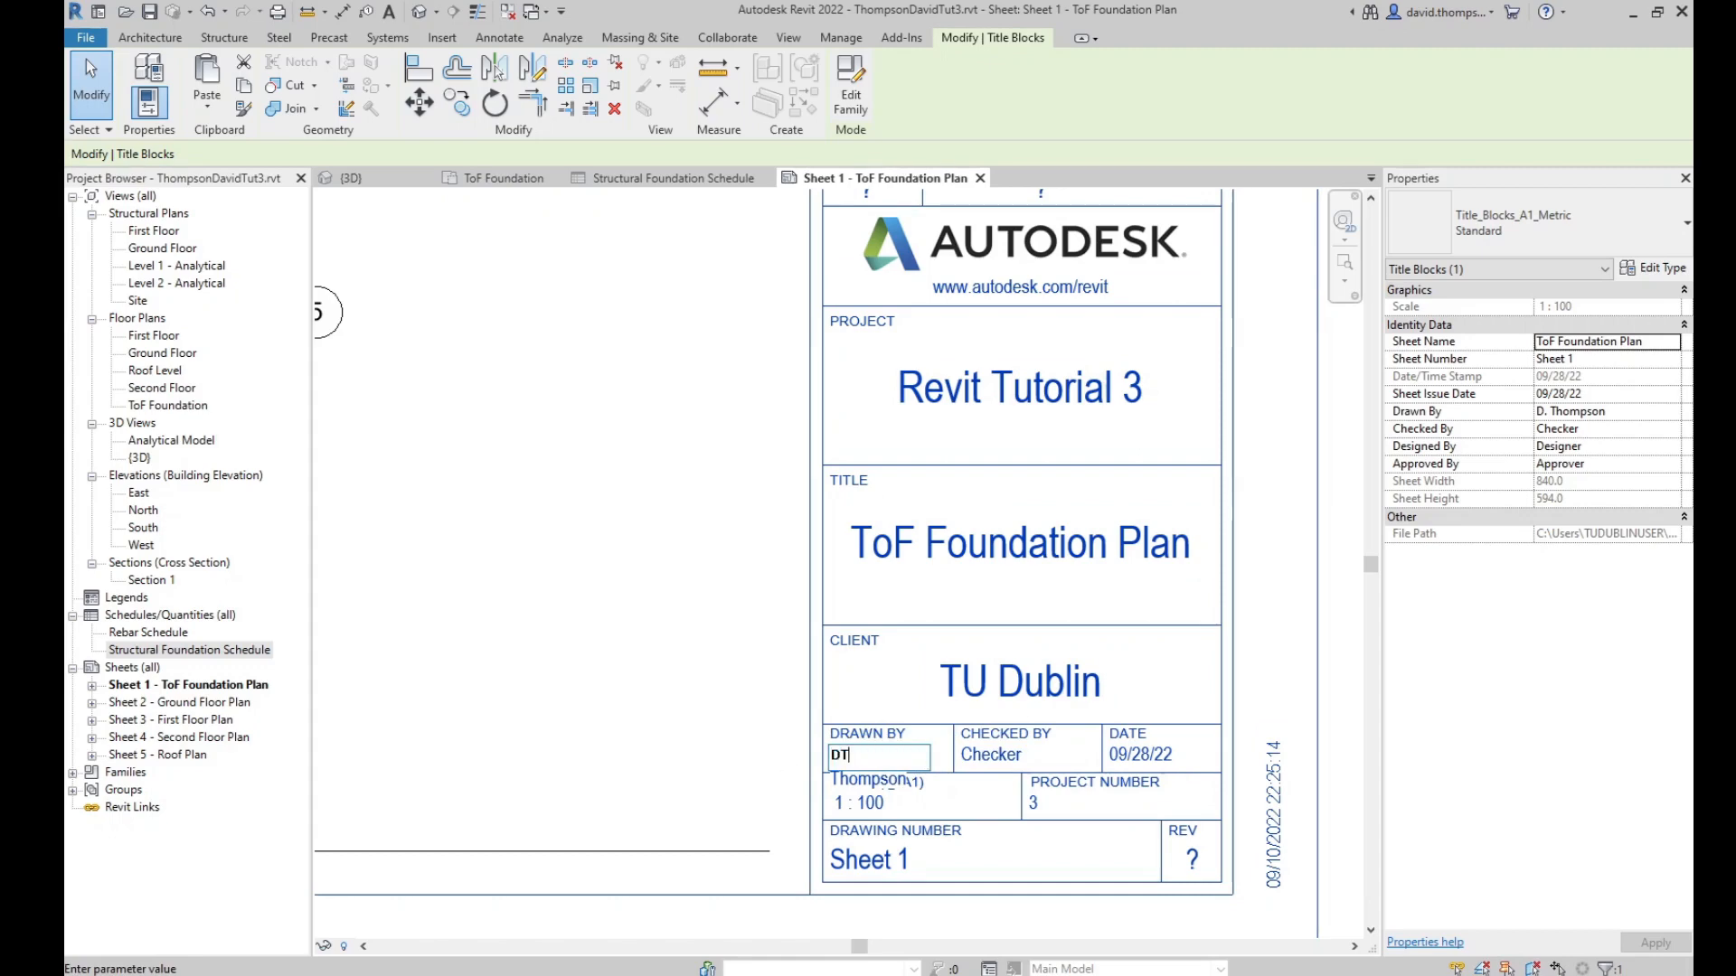
pyautogui.click(1007, 759)
pyautogui.click(1006, 758)
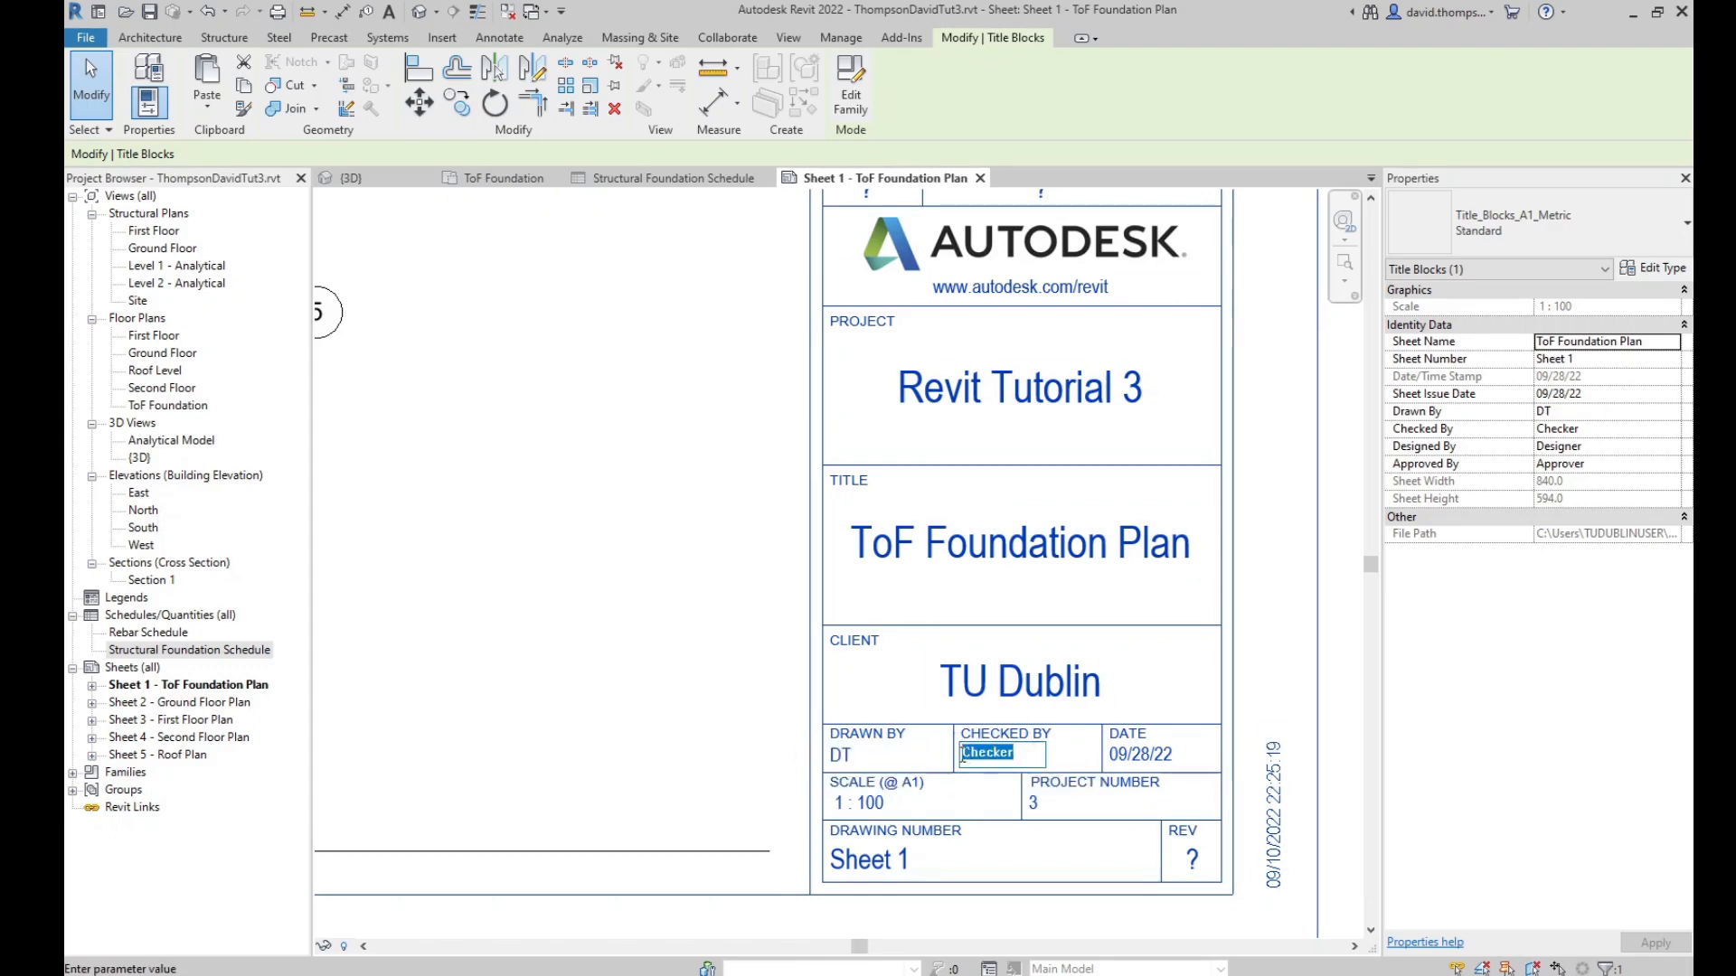
pyautogui.write('DT')
pyautogui.click(1086, 759)
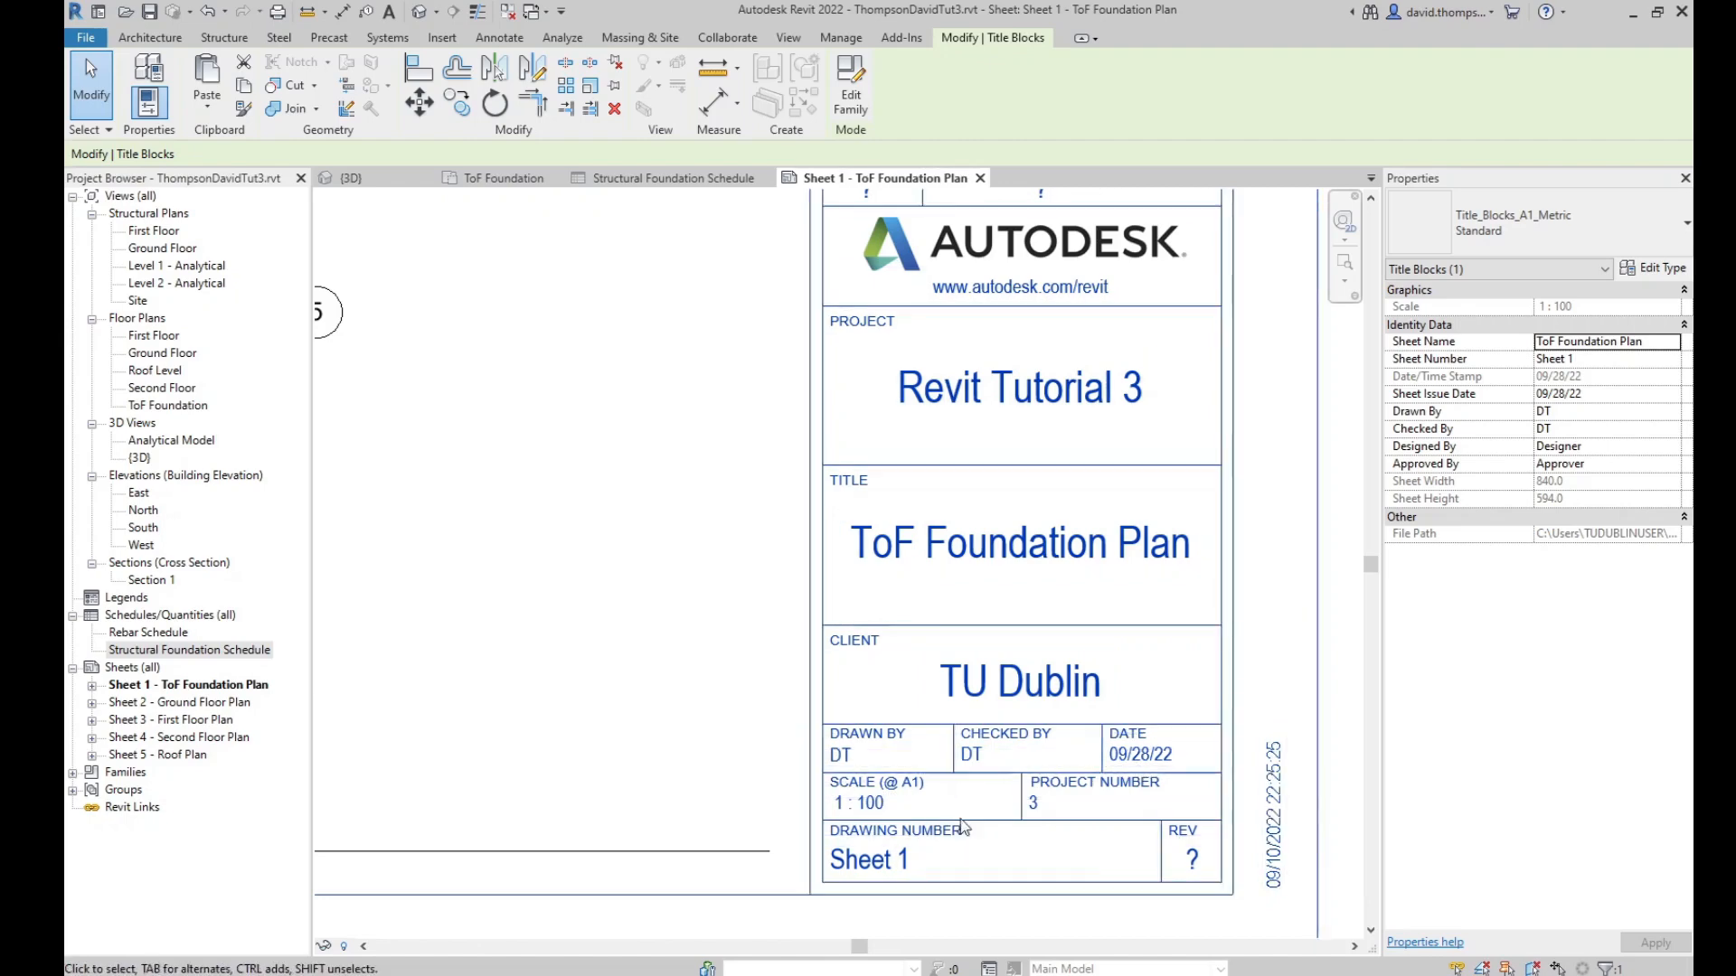
# Open the title block family from the Rev cell and close it without saving
pyautogui.doubleClick(1193, 857)
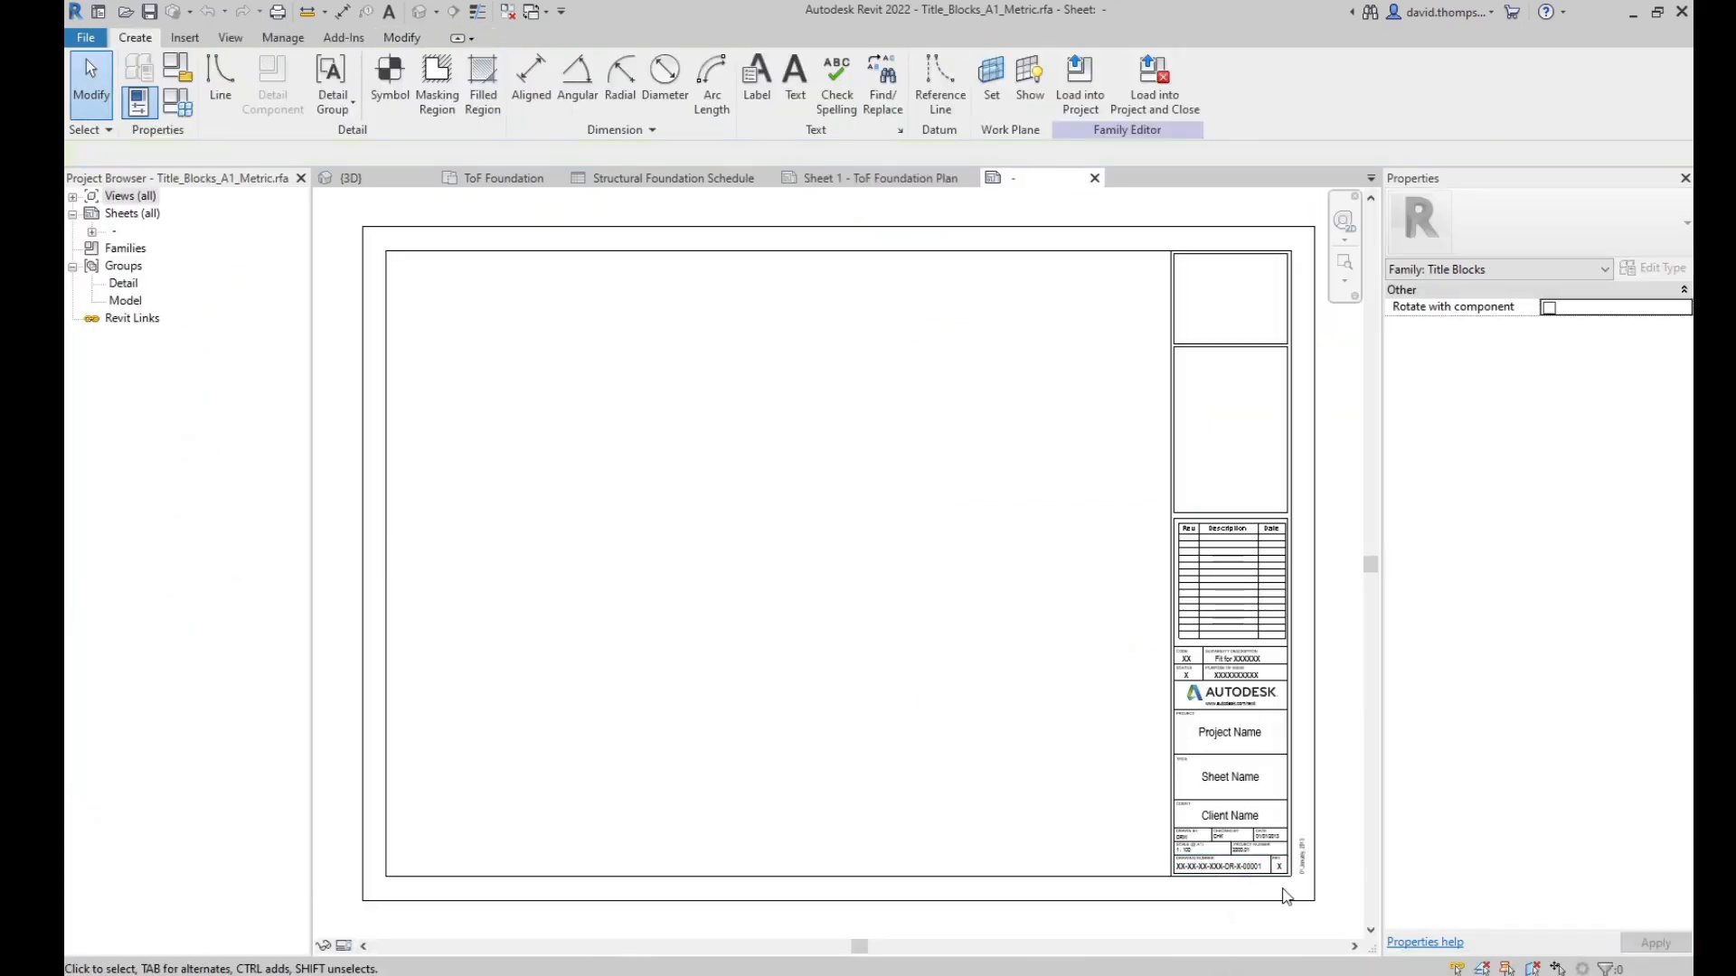
pyautogui.click(1095, 178)
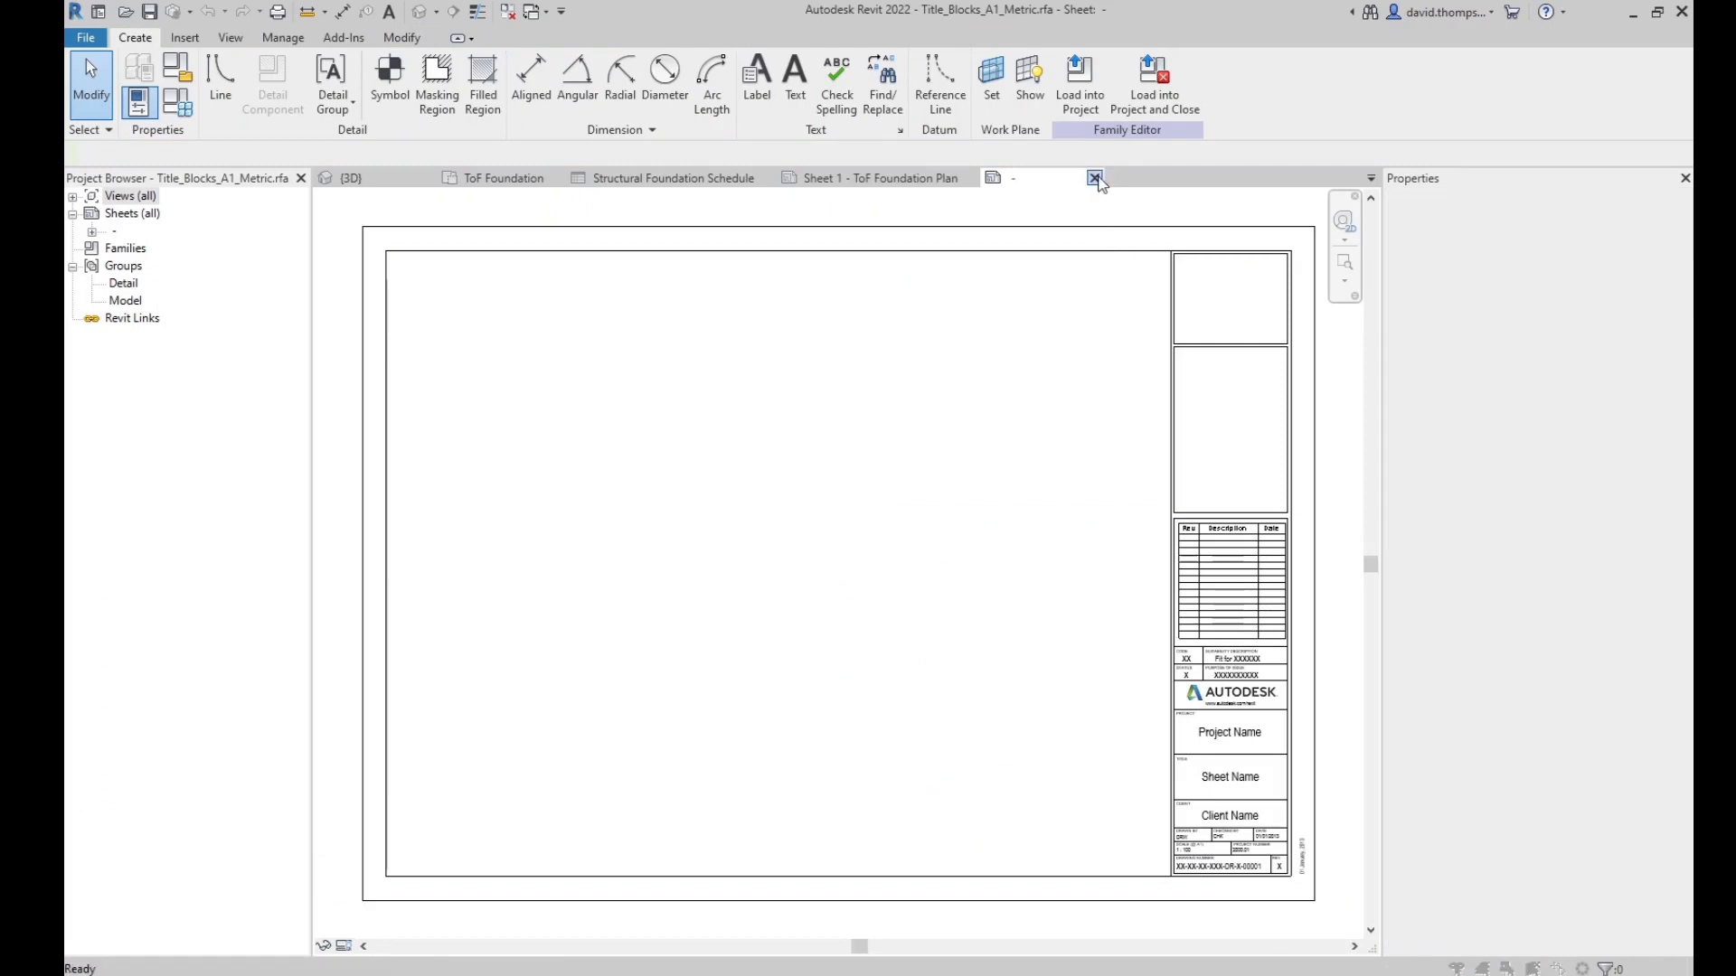
pyautogui.click(922, 513)
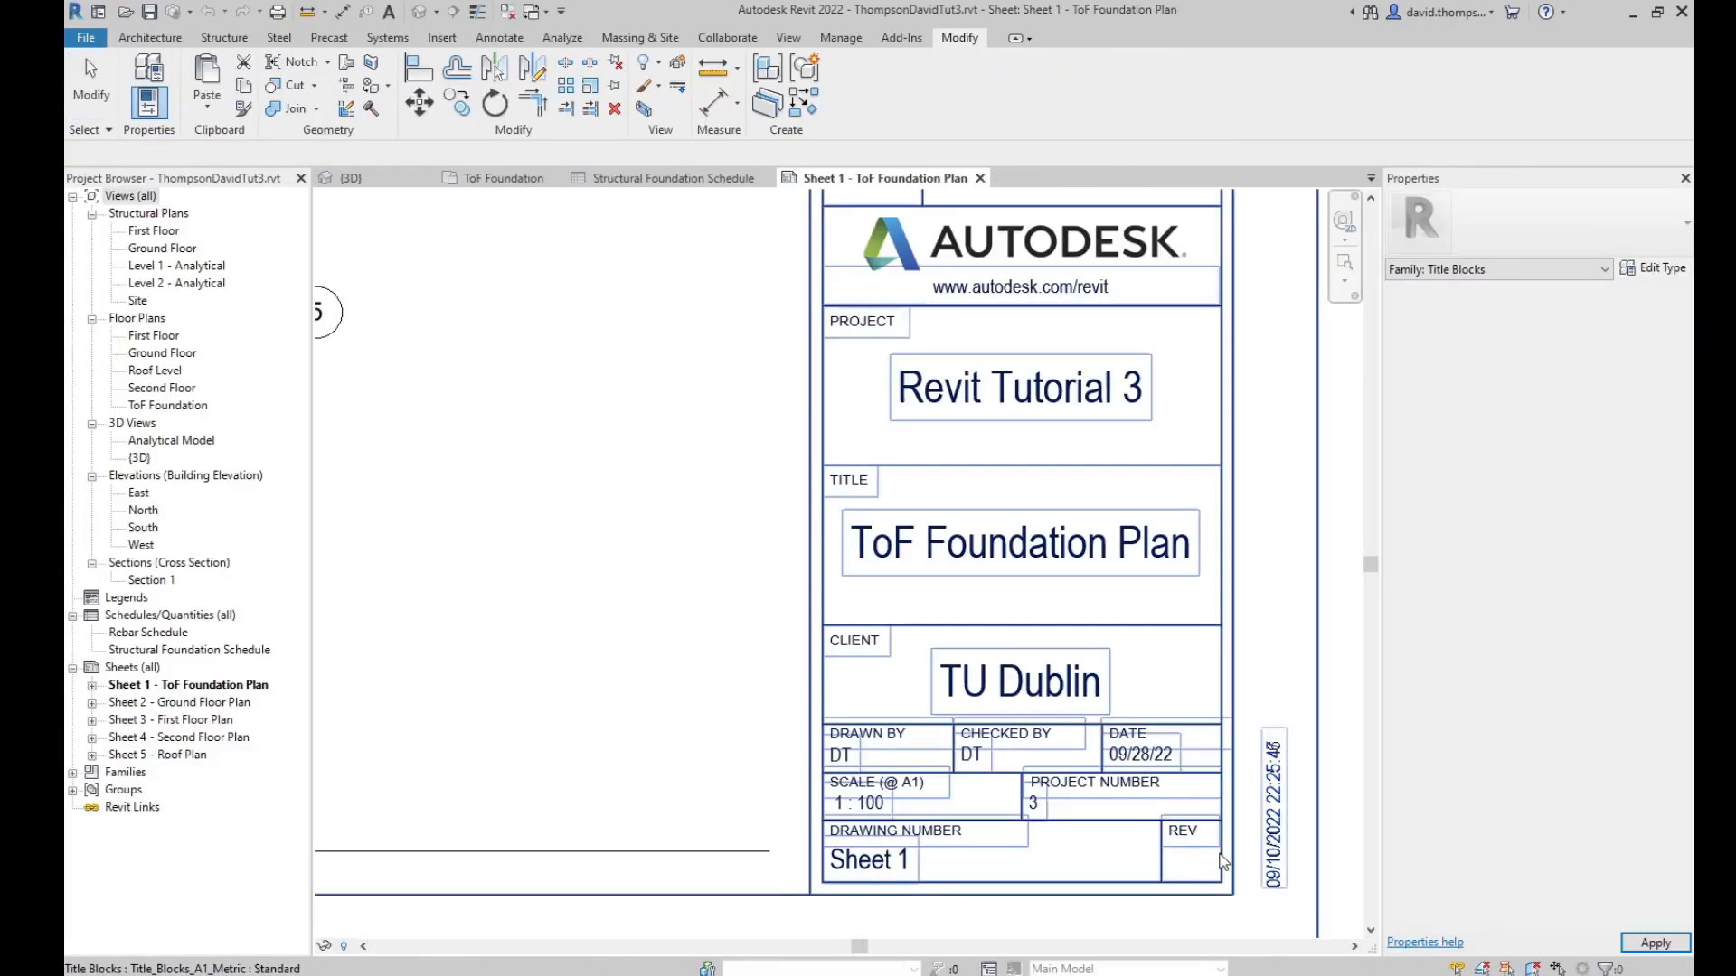
# Undo the Drawn By and Checked By entries in the title block of Sheet 1
pyautogui.click(1197, 852)
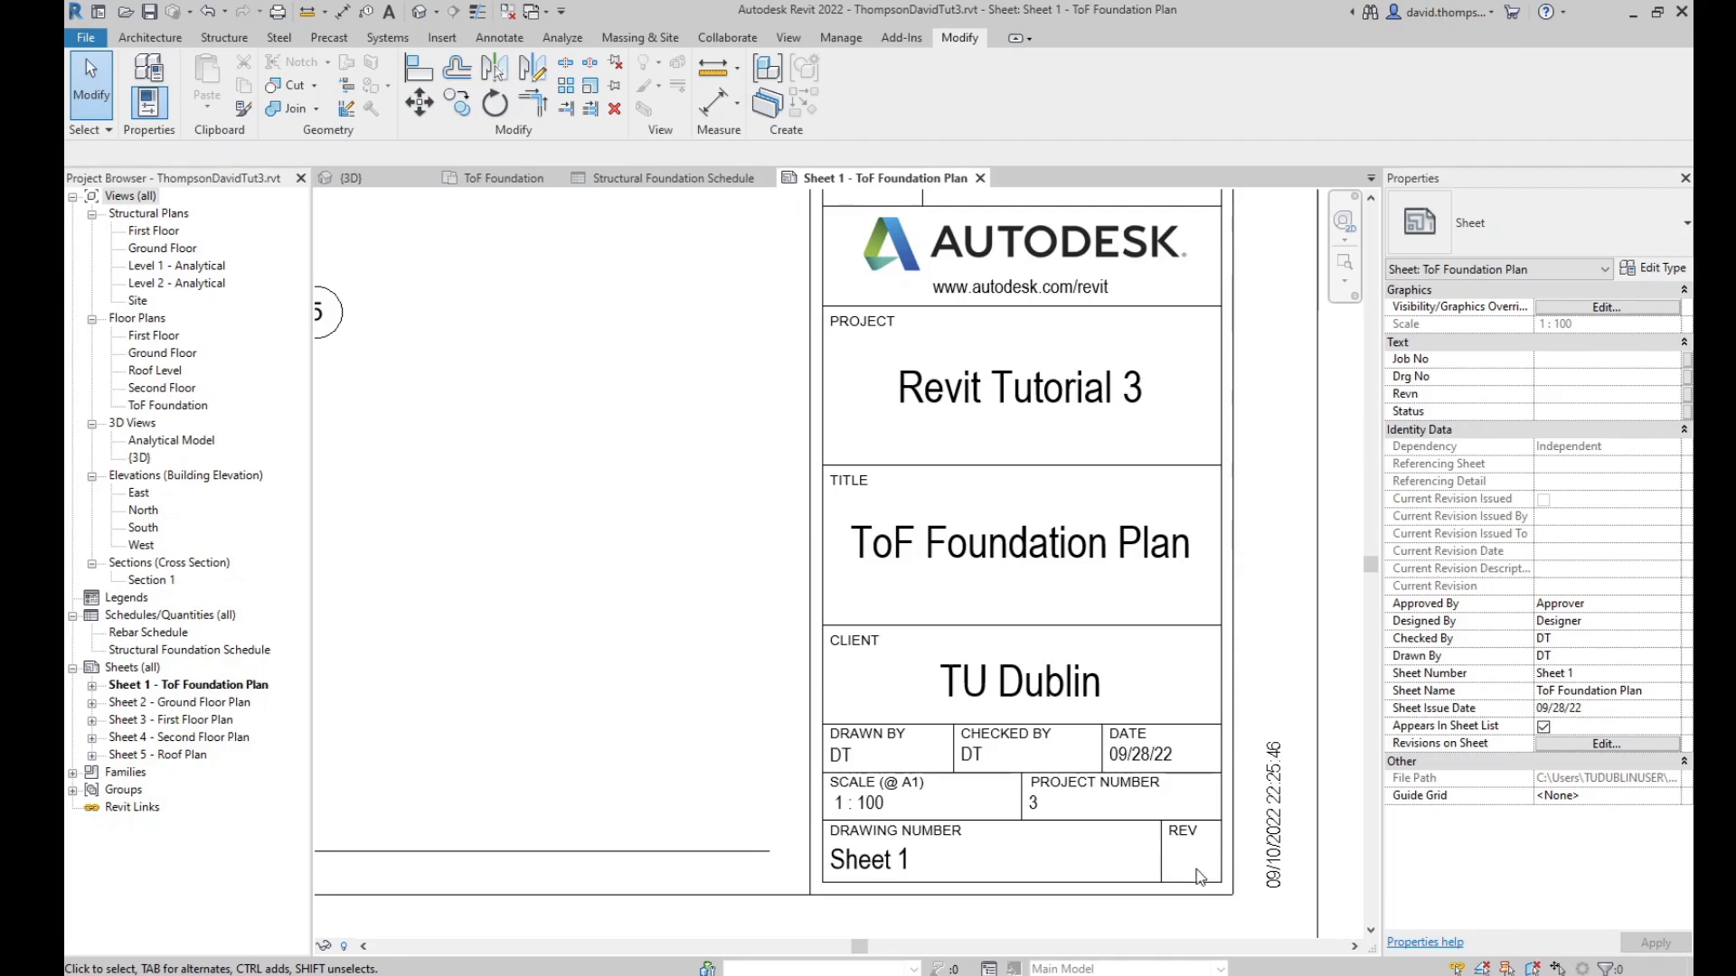
pyautogui.hotkey('ctrl', 'z')
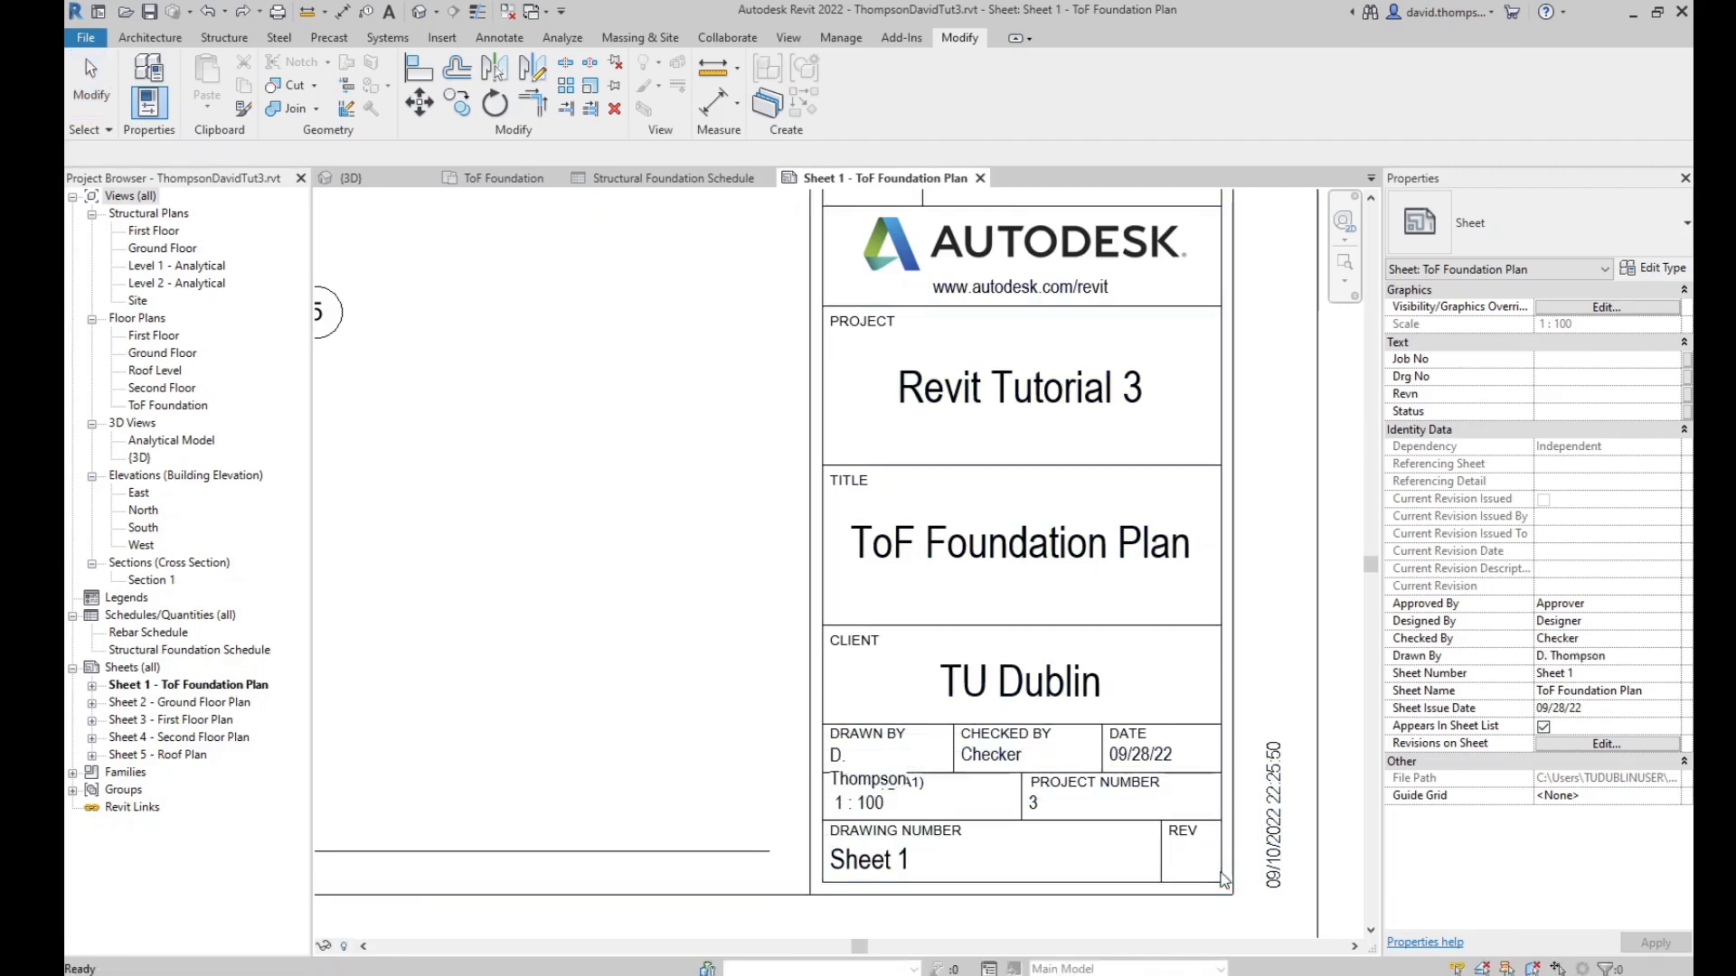
pyautogui.hotkey('ctrl', 'z')
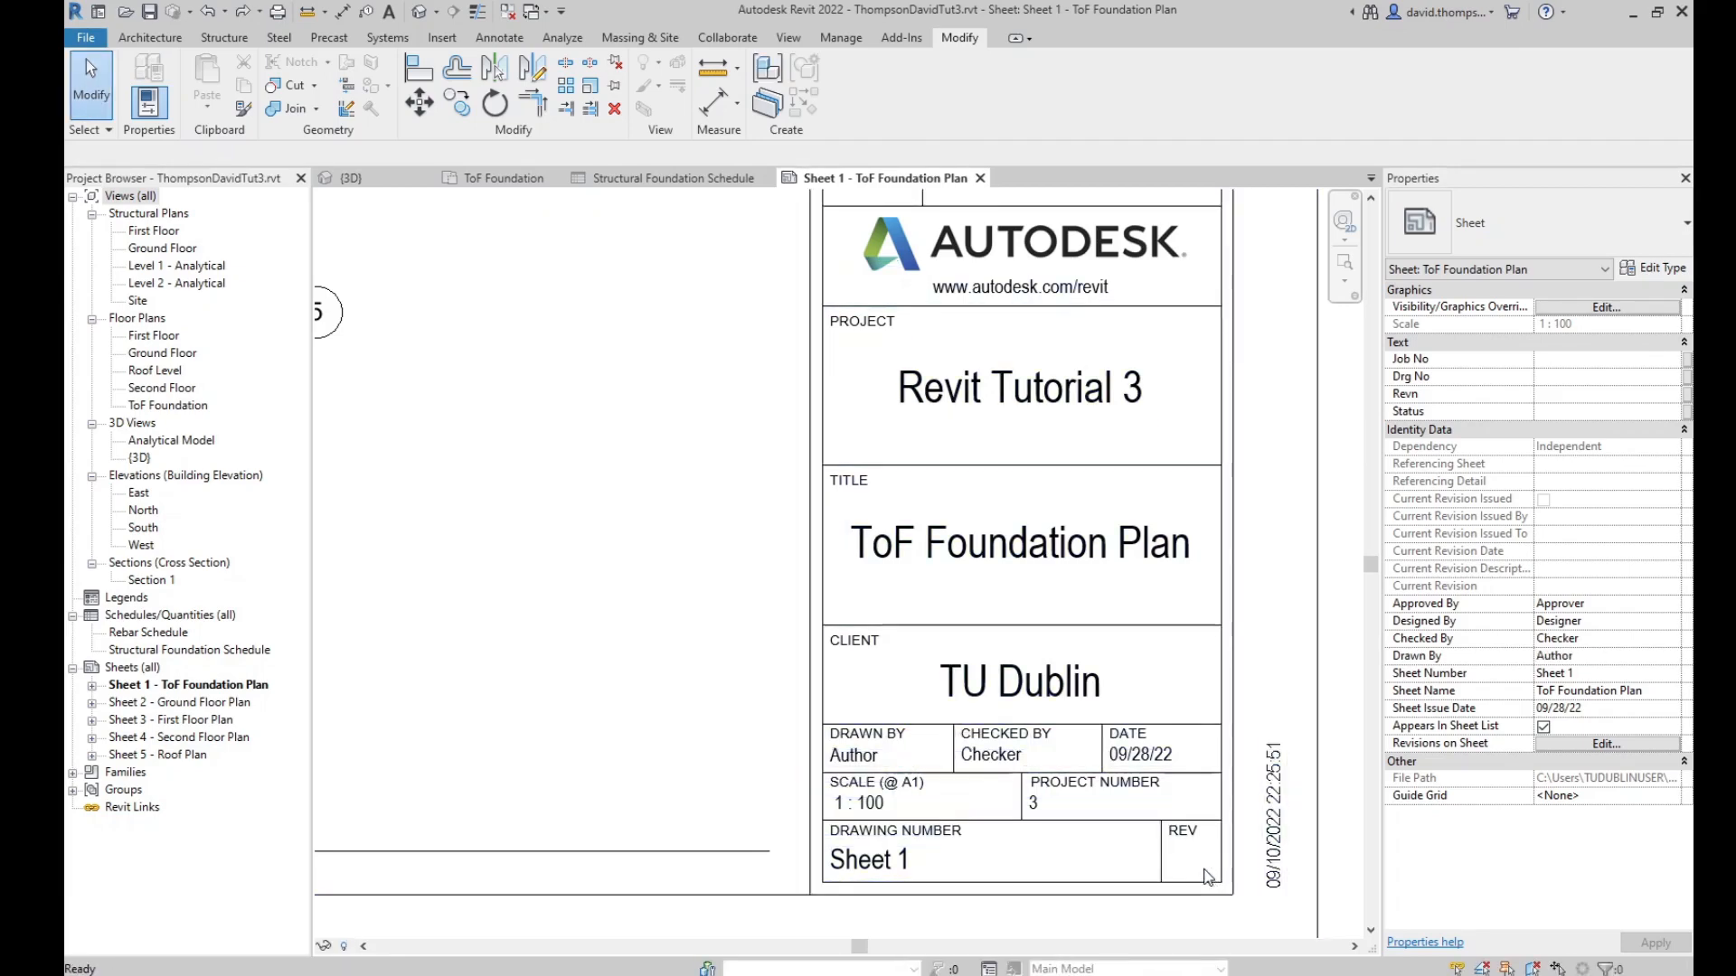
# Redo the undone Drawn By and Checked By entries in the title block of Sheet 1
pyautogui.hotkey('ctrl', 'y')
pyautogui.hotkey('ctrl', 'y')
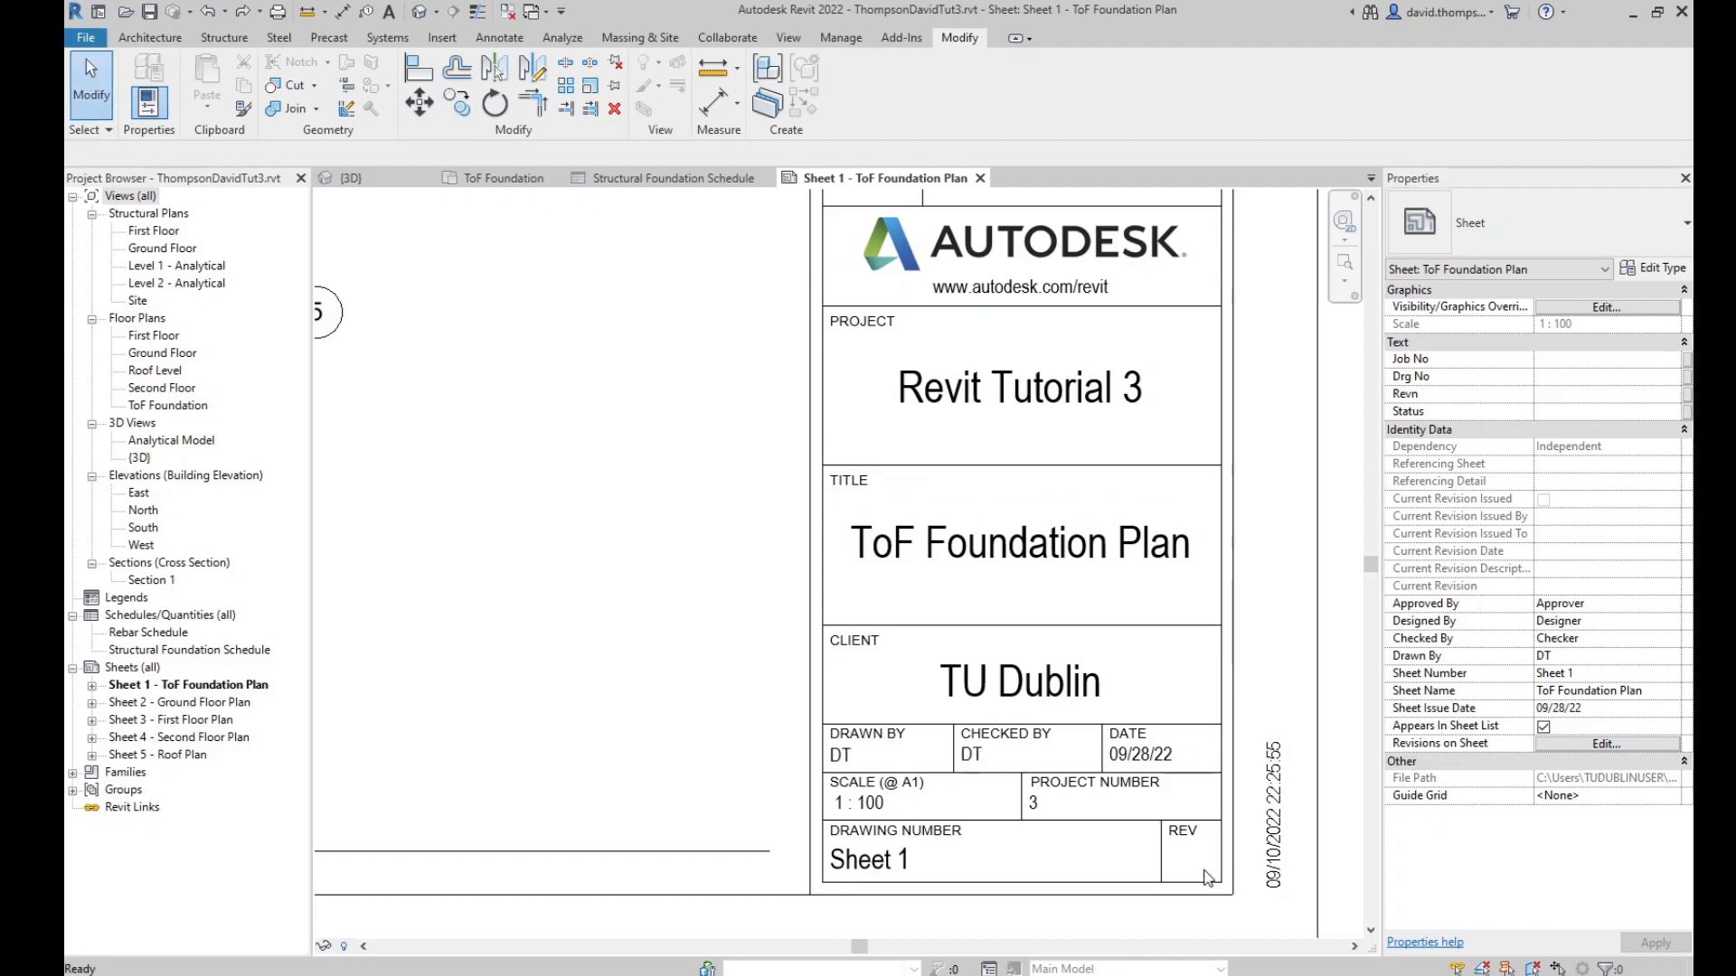
pyautogui.hotkey('ctrl', 'y')
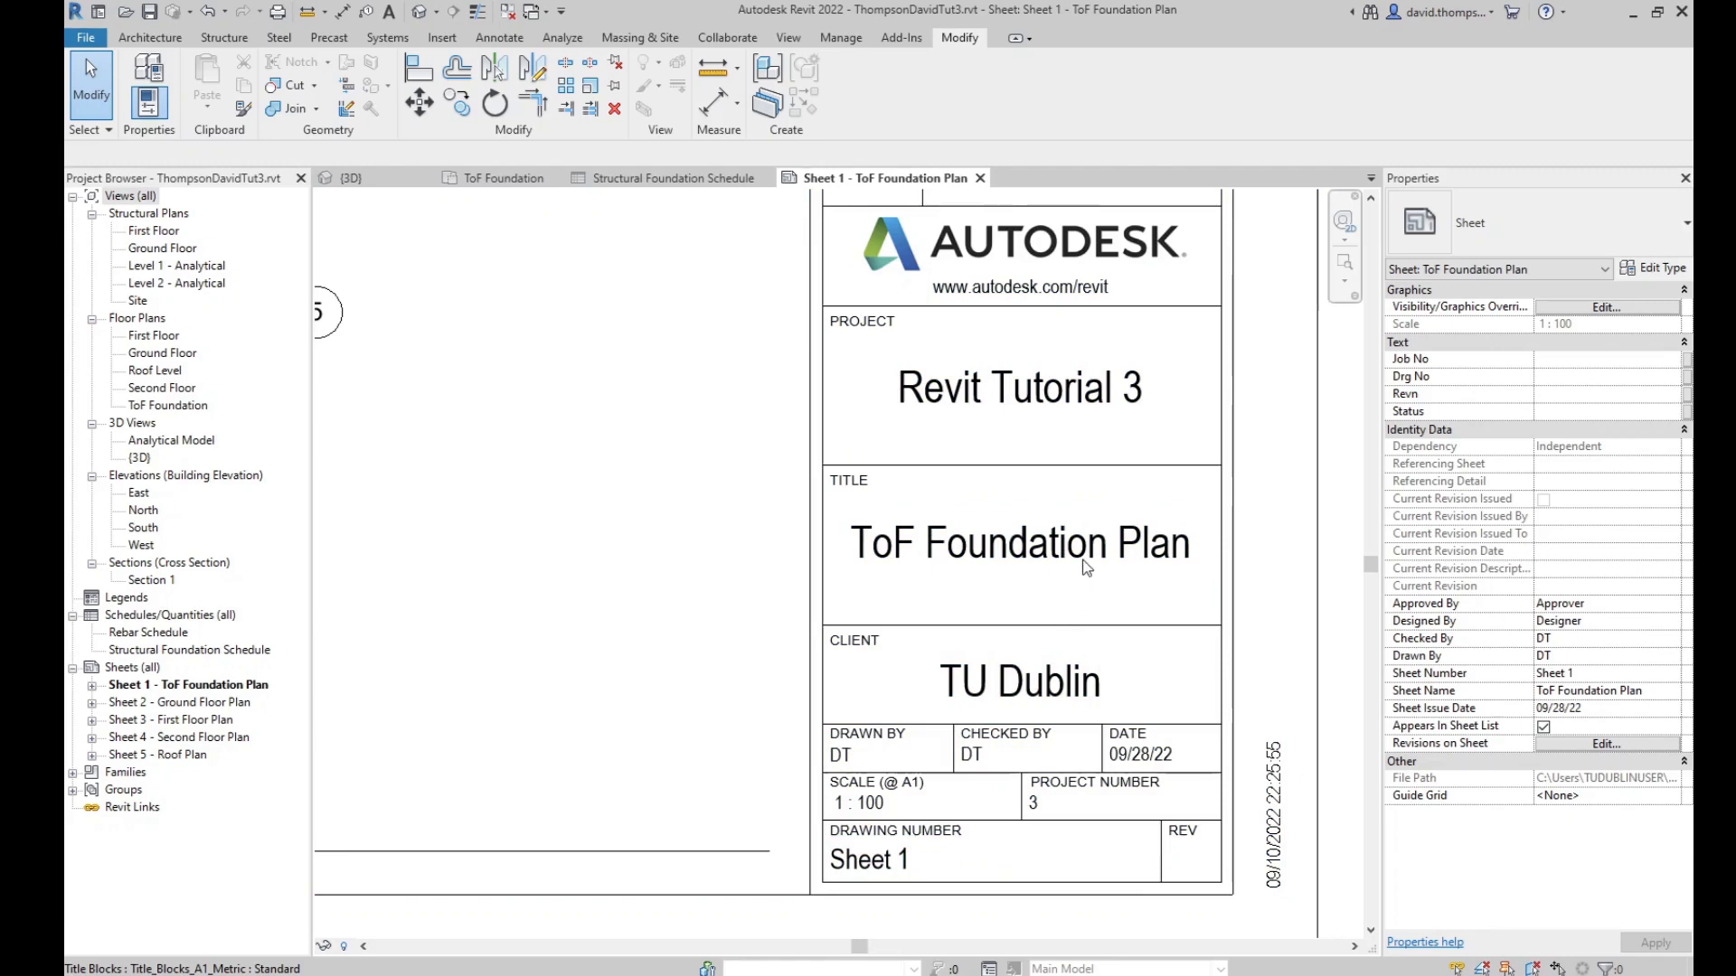
# Open the title block family of Sheet 1 for editing
pyautogui.scroll(-4, 1086, 568)
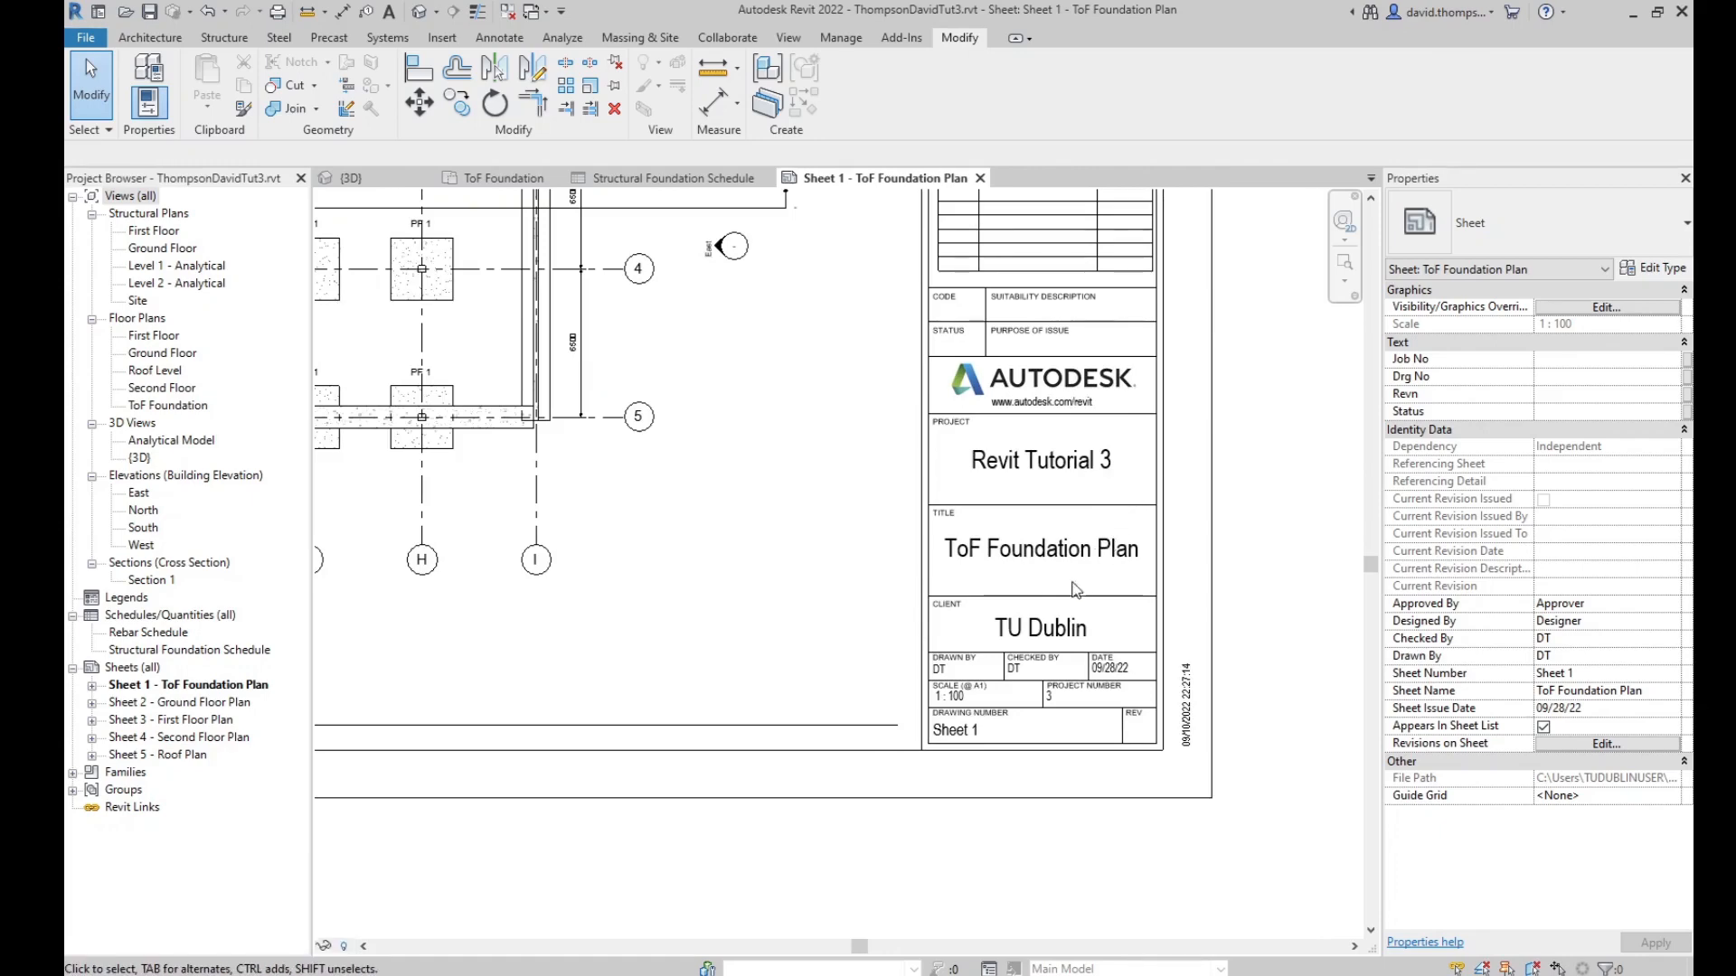
pyautogui.scroll(-2, 1211, 433)
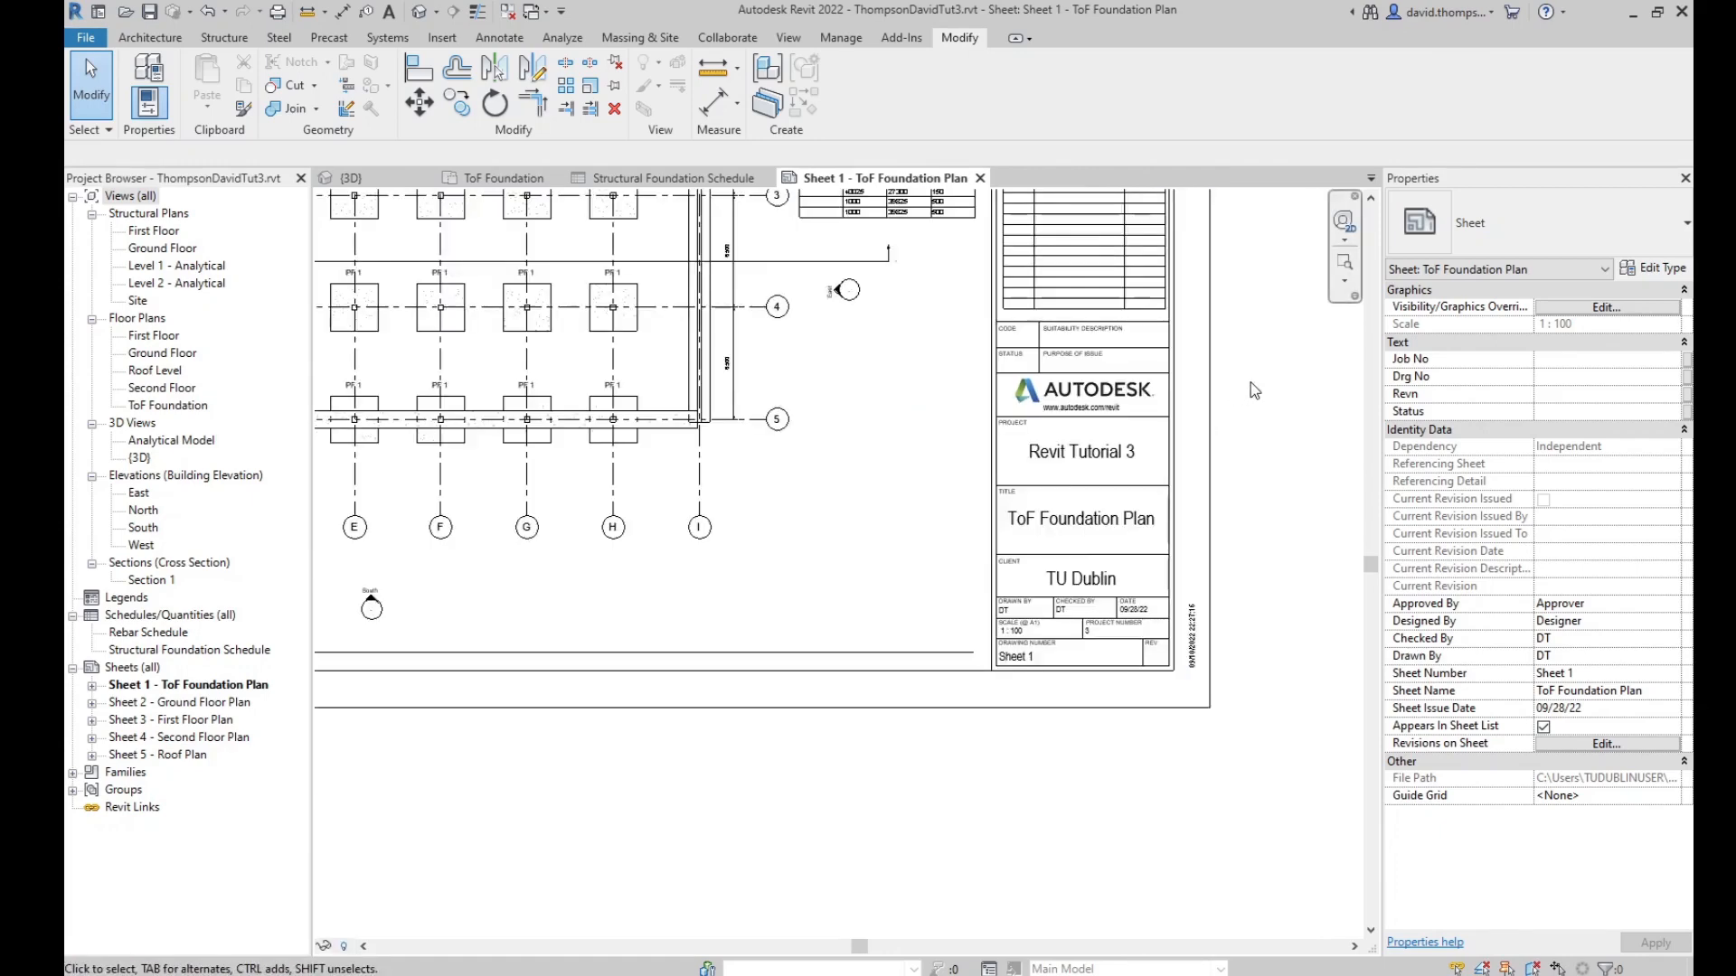
pyautogui.moveTo(1250, 391); pyautogui.dragTo(961, 678, button='middle')
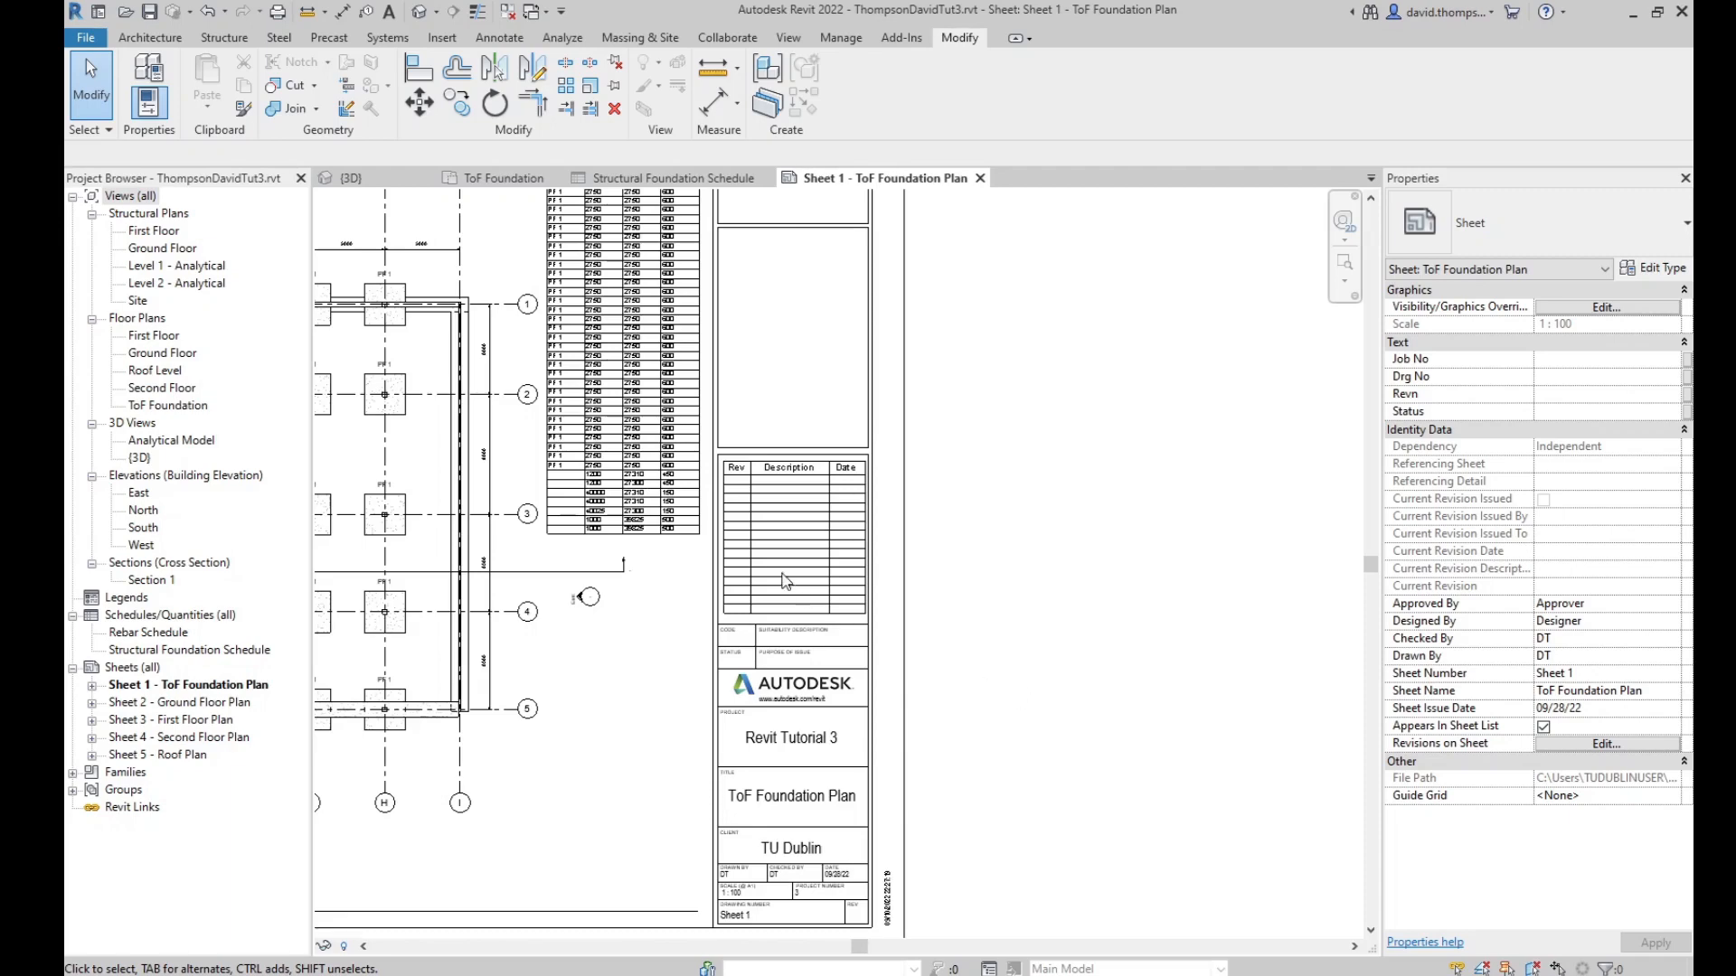
pyautogui.click(810, 628)
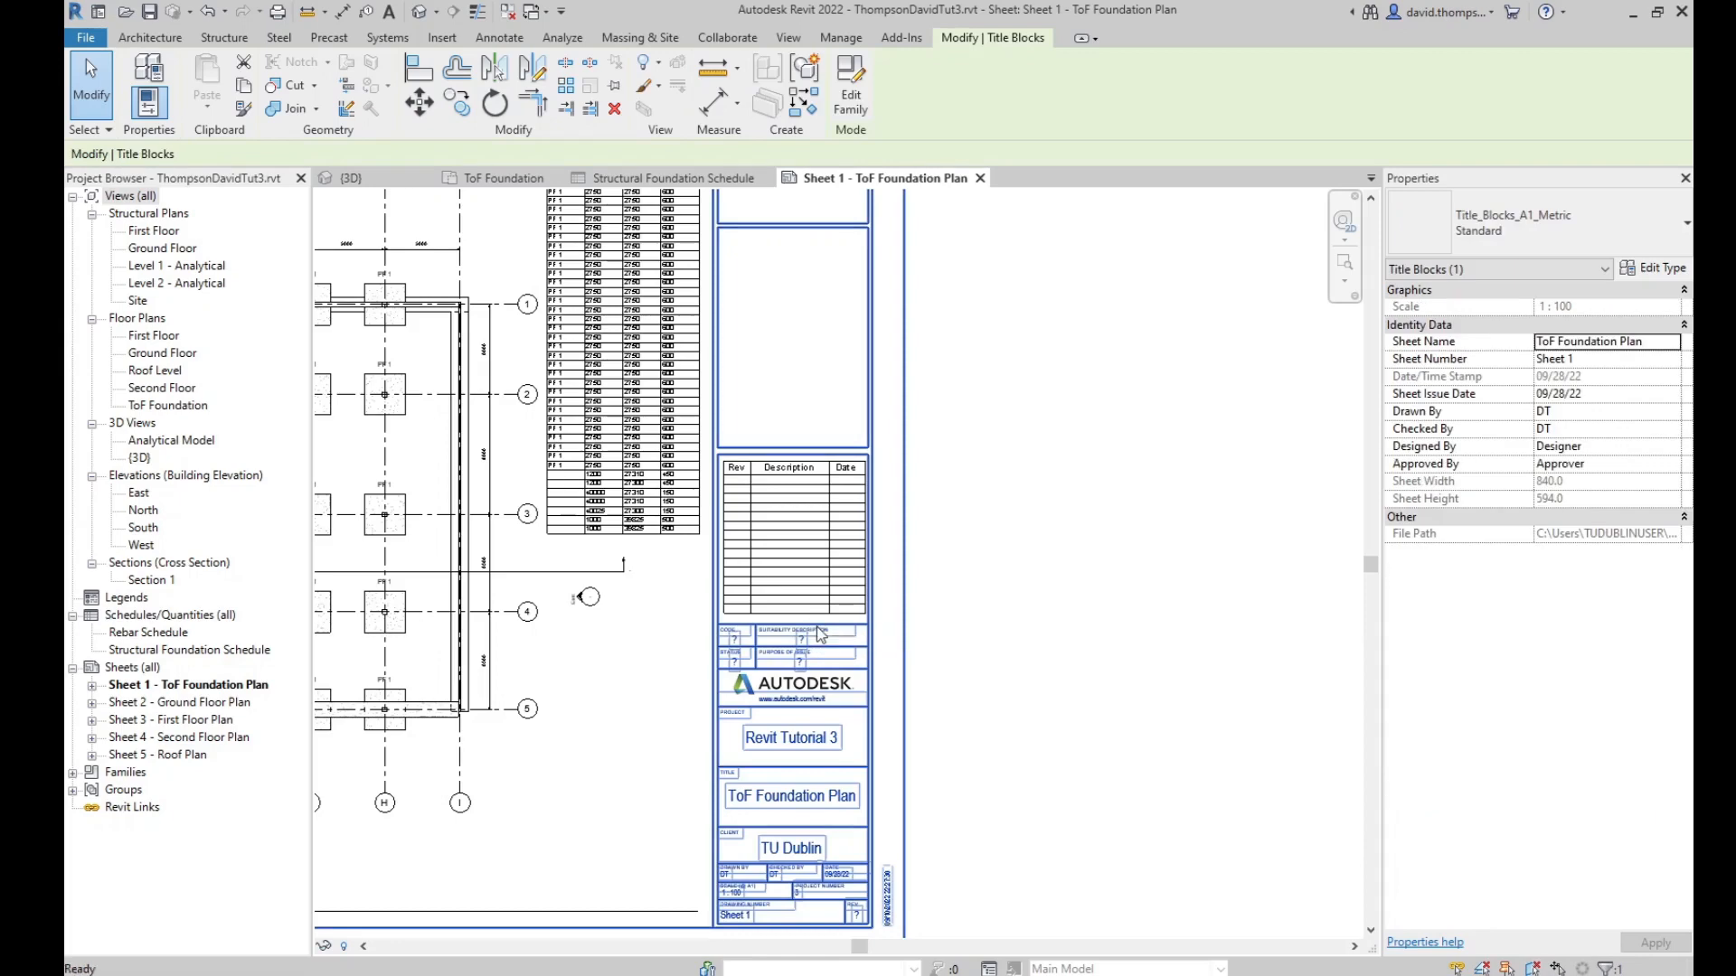
pyautogui.doubleClick(821, 635)
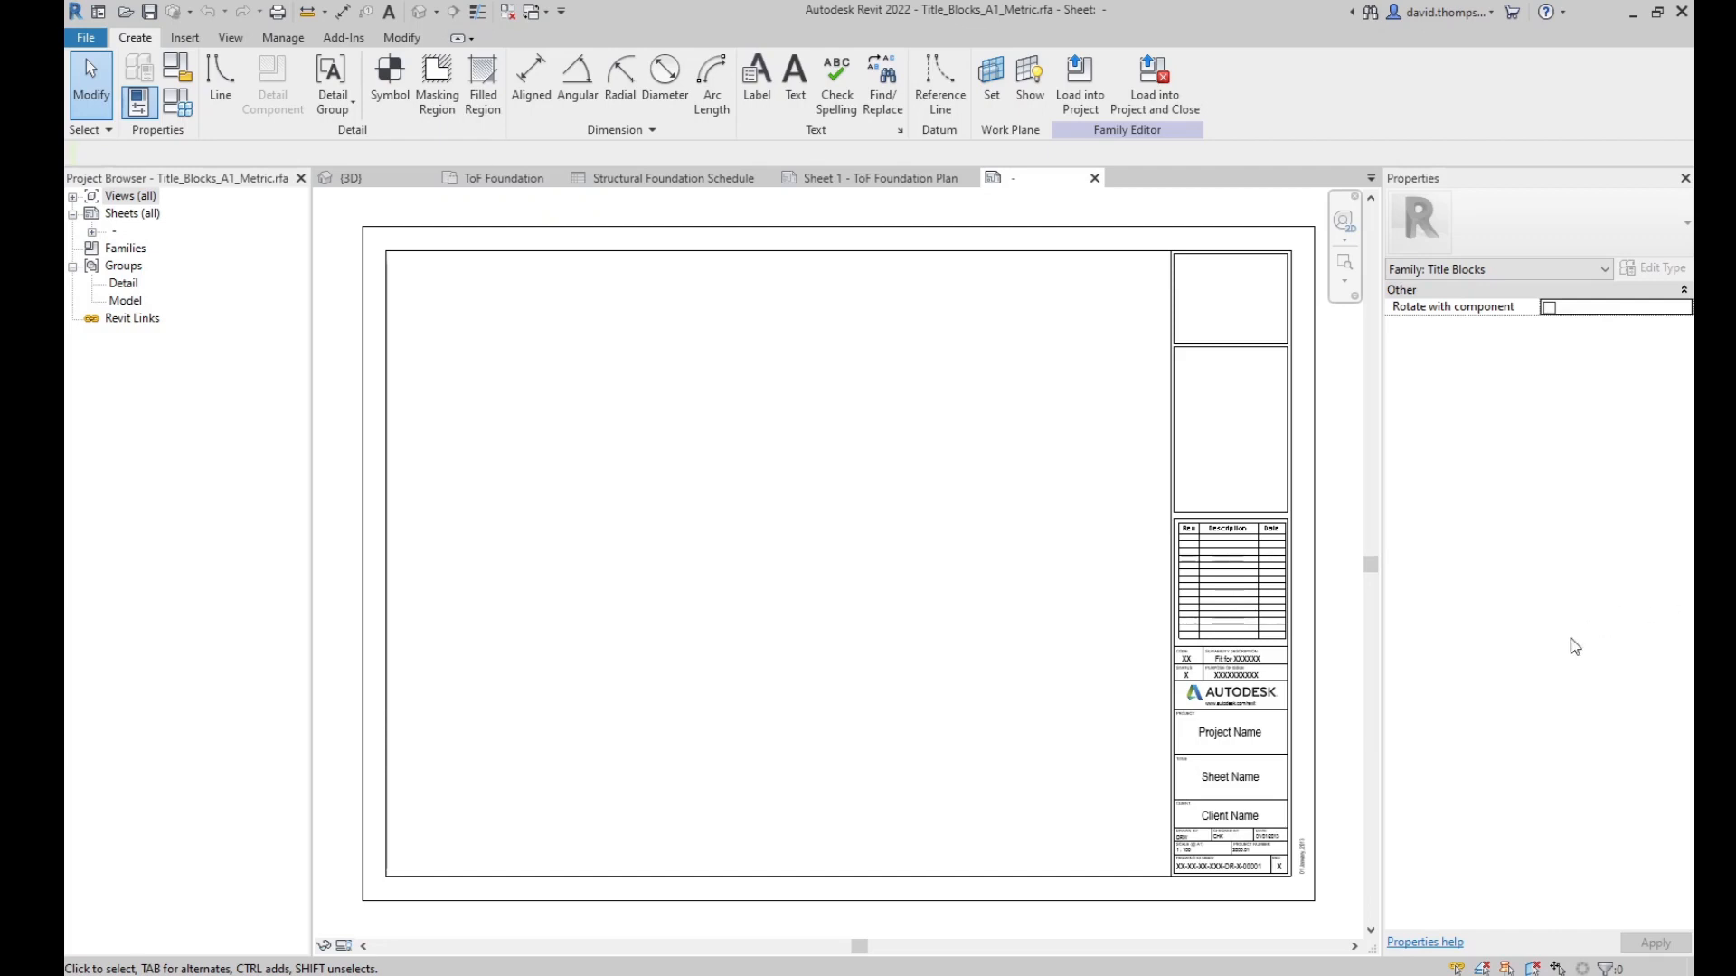
# Delete the Code and Suitability Description headings and their placeholder labels from the title block
pyautogui.scroll(3, 1287, 687)
pyautogui.scroll(2, 1286, 687)
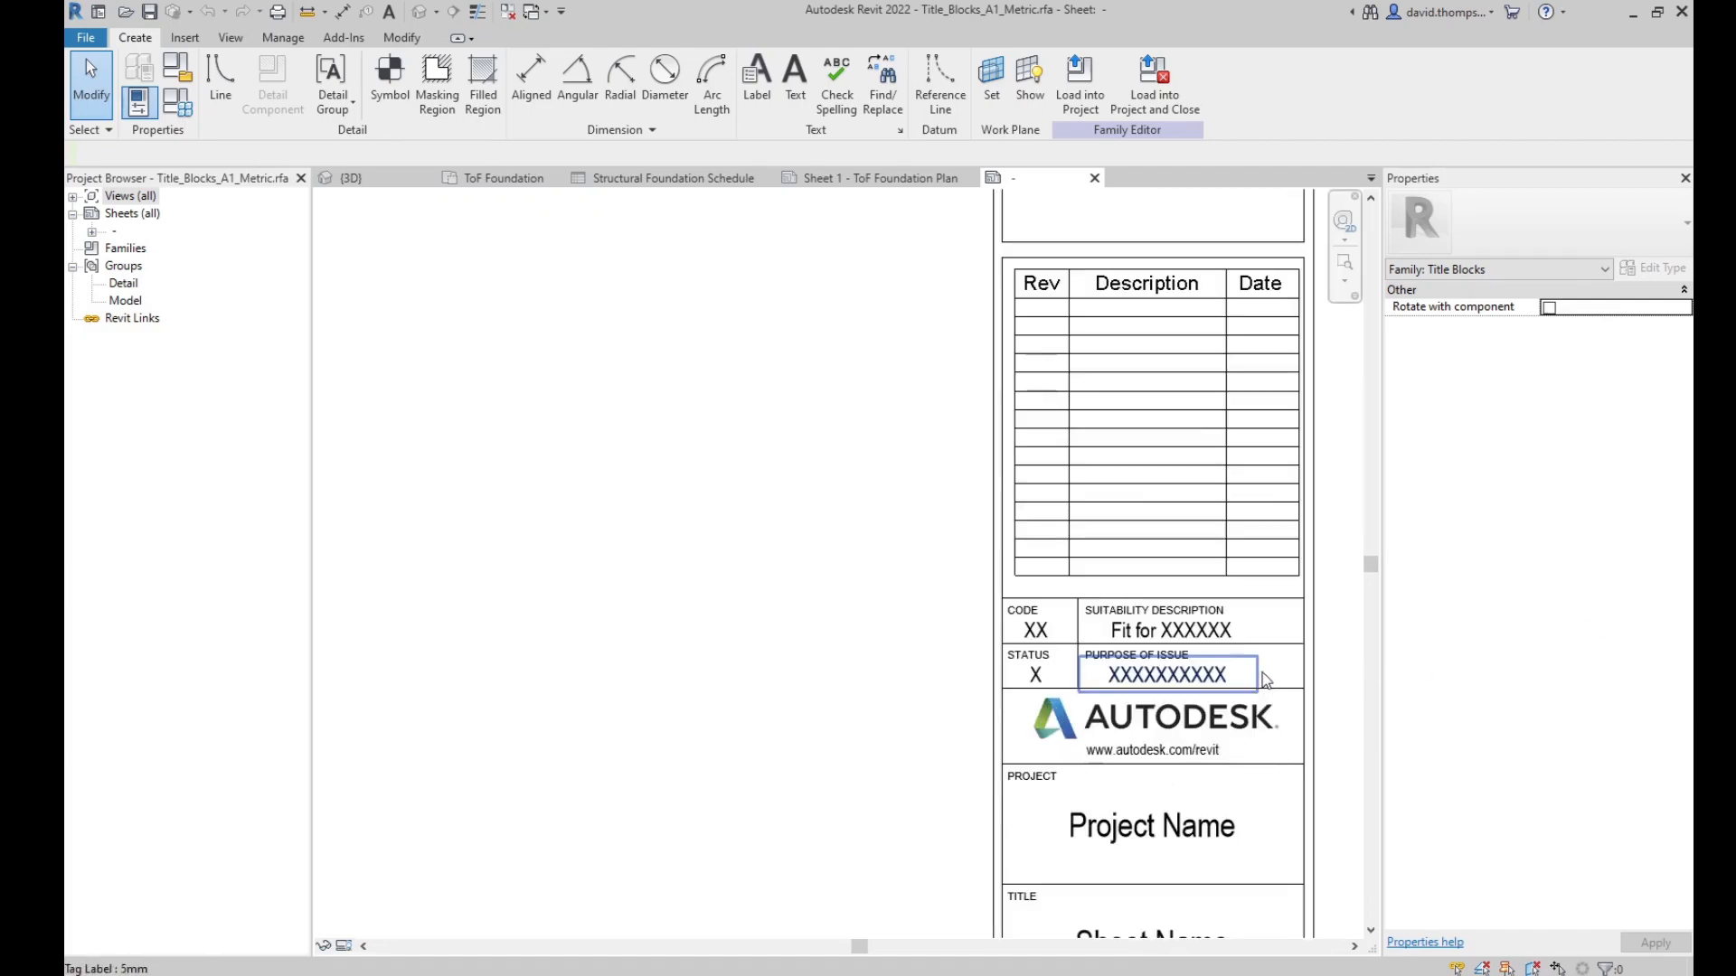
pyautogui.click(1051, 634)
pyautogui.press('Delete')
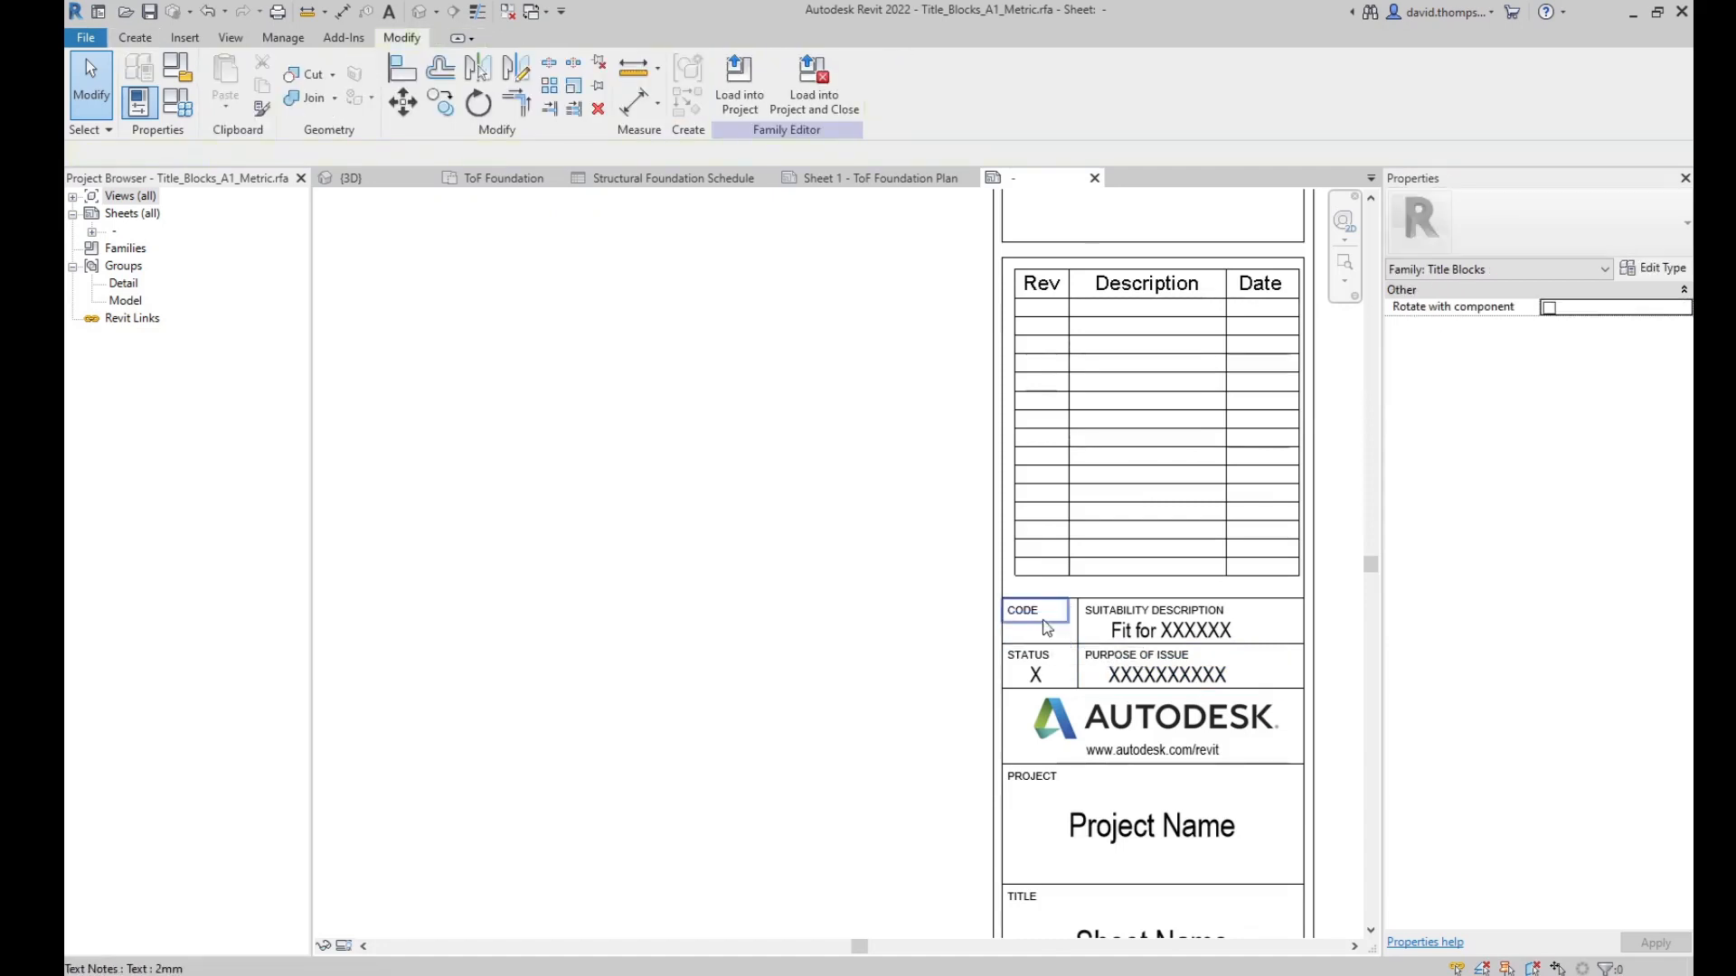
pyautogui.click(1040, 621)
pyautogui.press('Delete')
pyautogui.click(1134, 619)
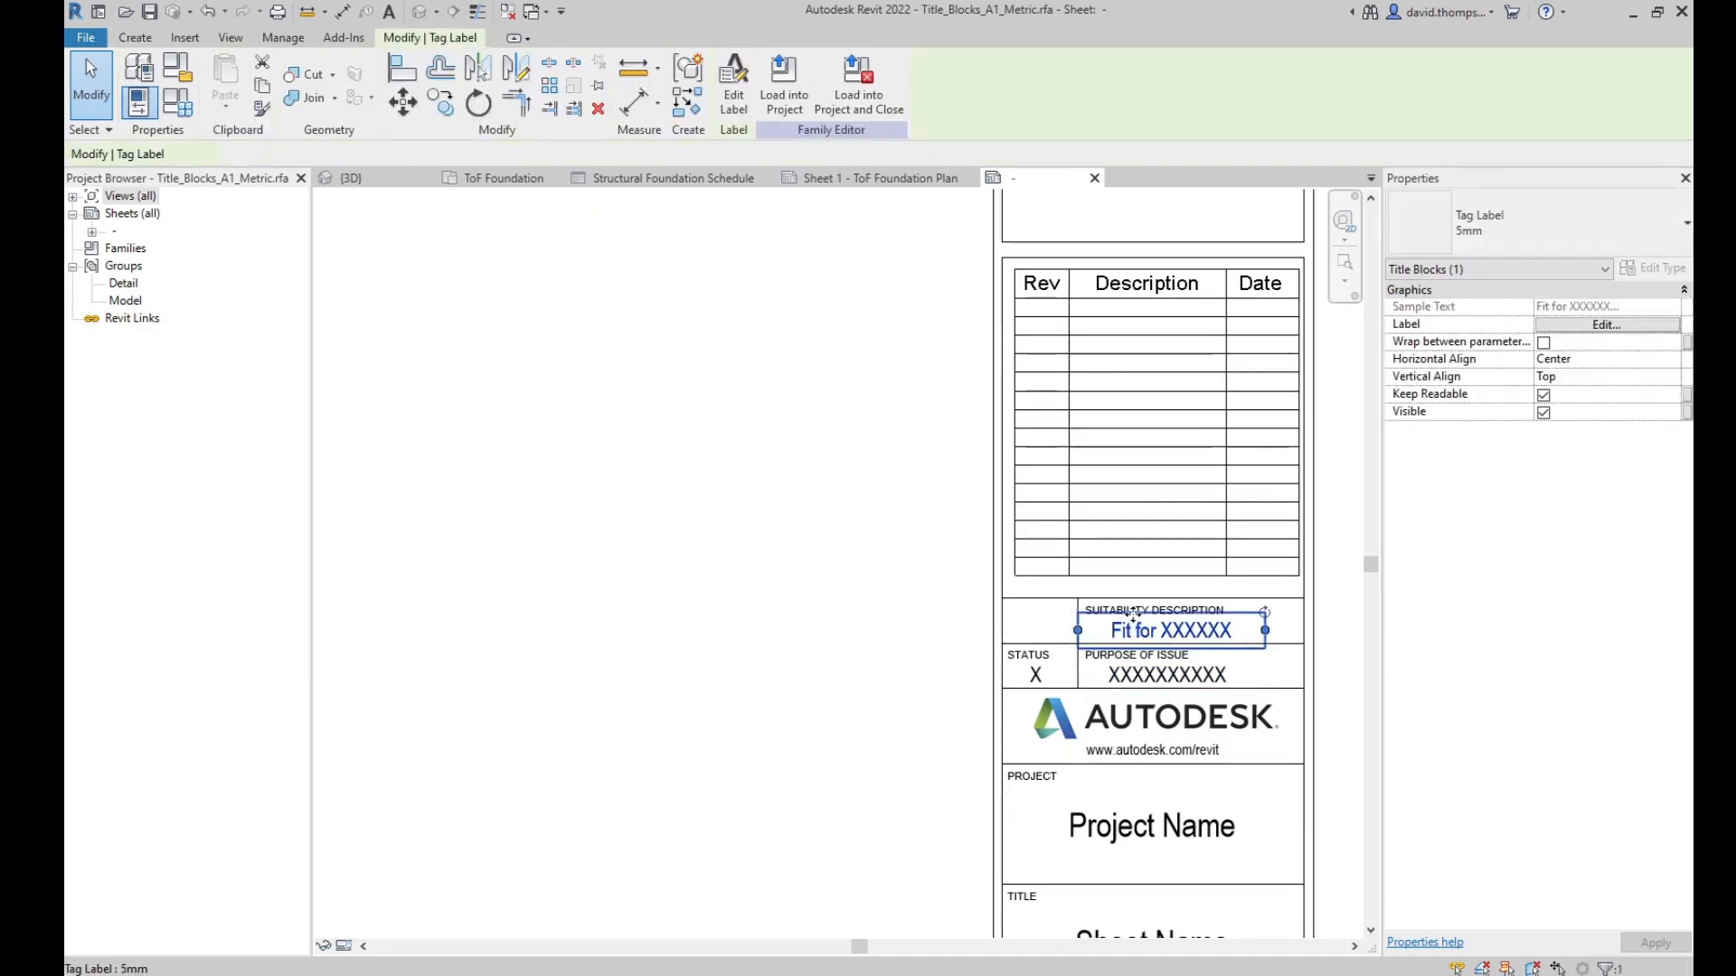
pyautogui.press('Delete')
pyautogui.click(1134, 614)
pyautogui.press('Delete')
# Delete the Purpose of Issue and Status headings, their placeholder labels, and the lines dividing the emptied cells
pyautogui.click(1166, 674)
pyautogui.press('Delete')
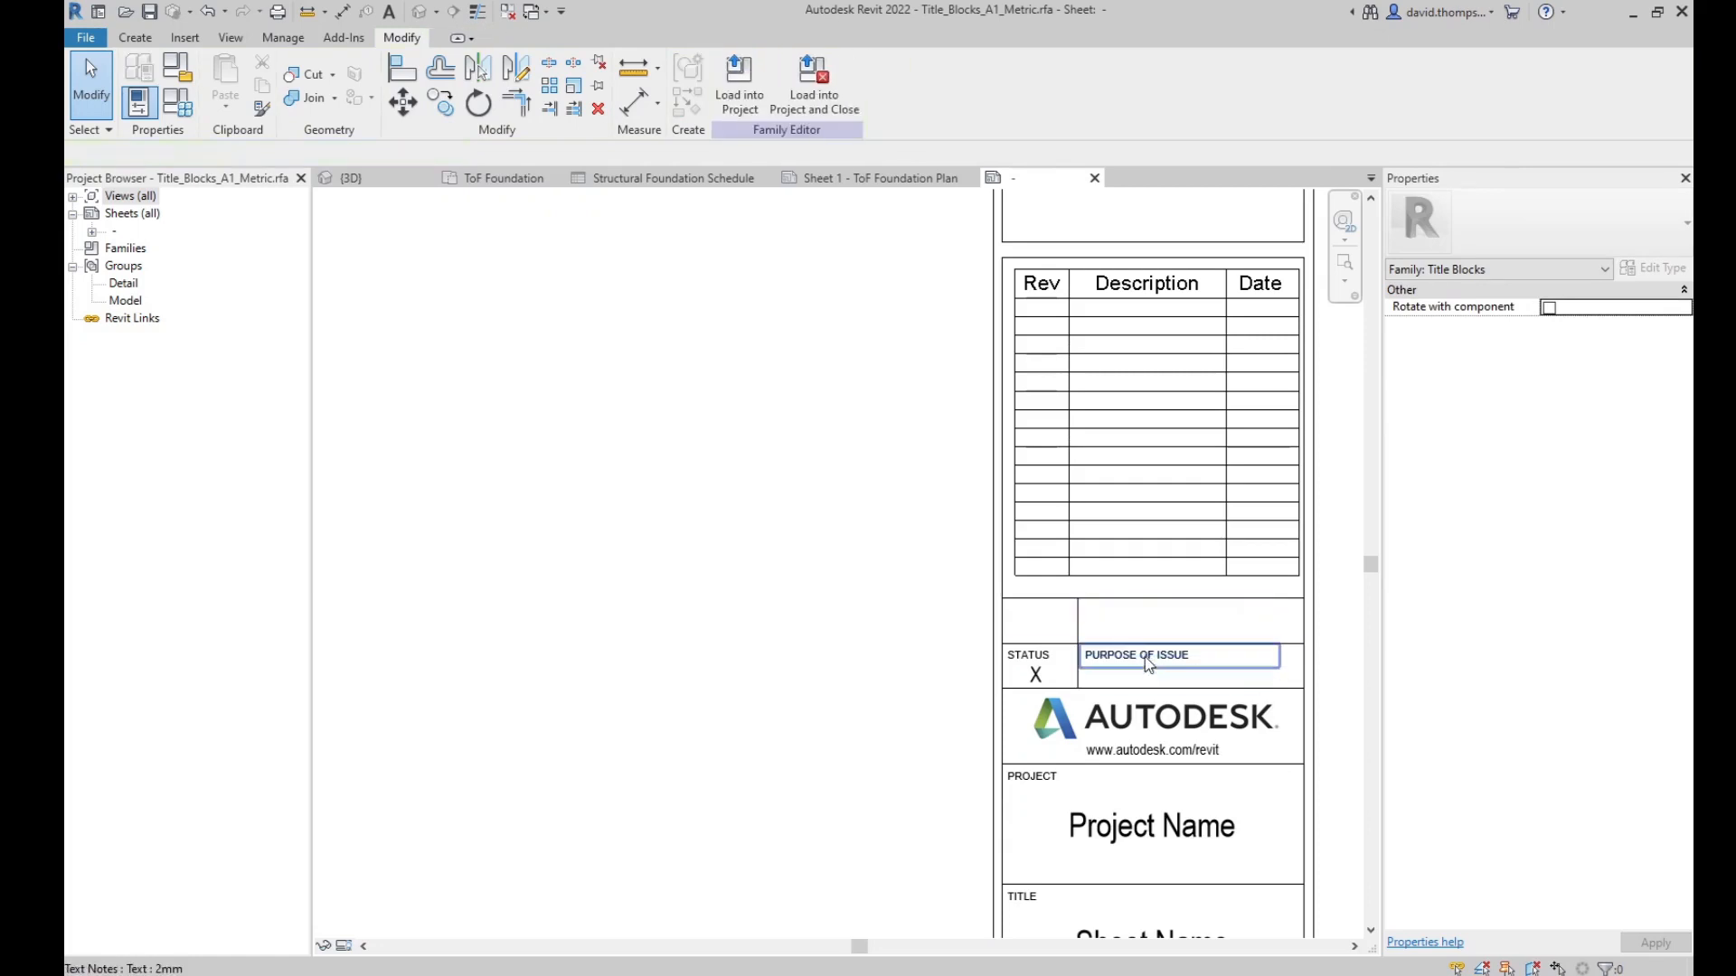
pyautogui.click(1130, 656)
pyautogui.press('Delete')
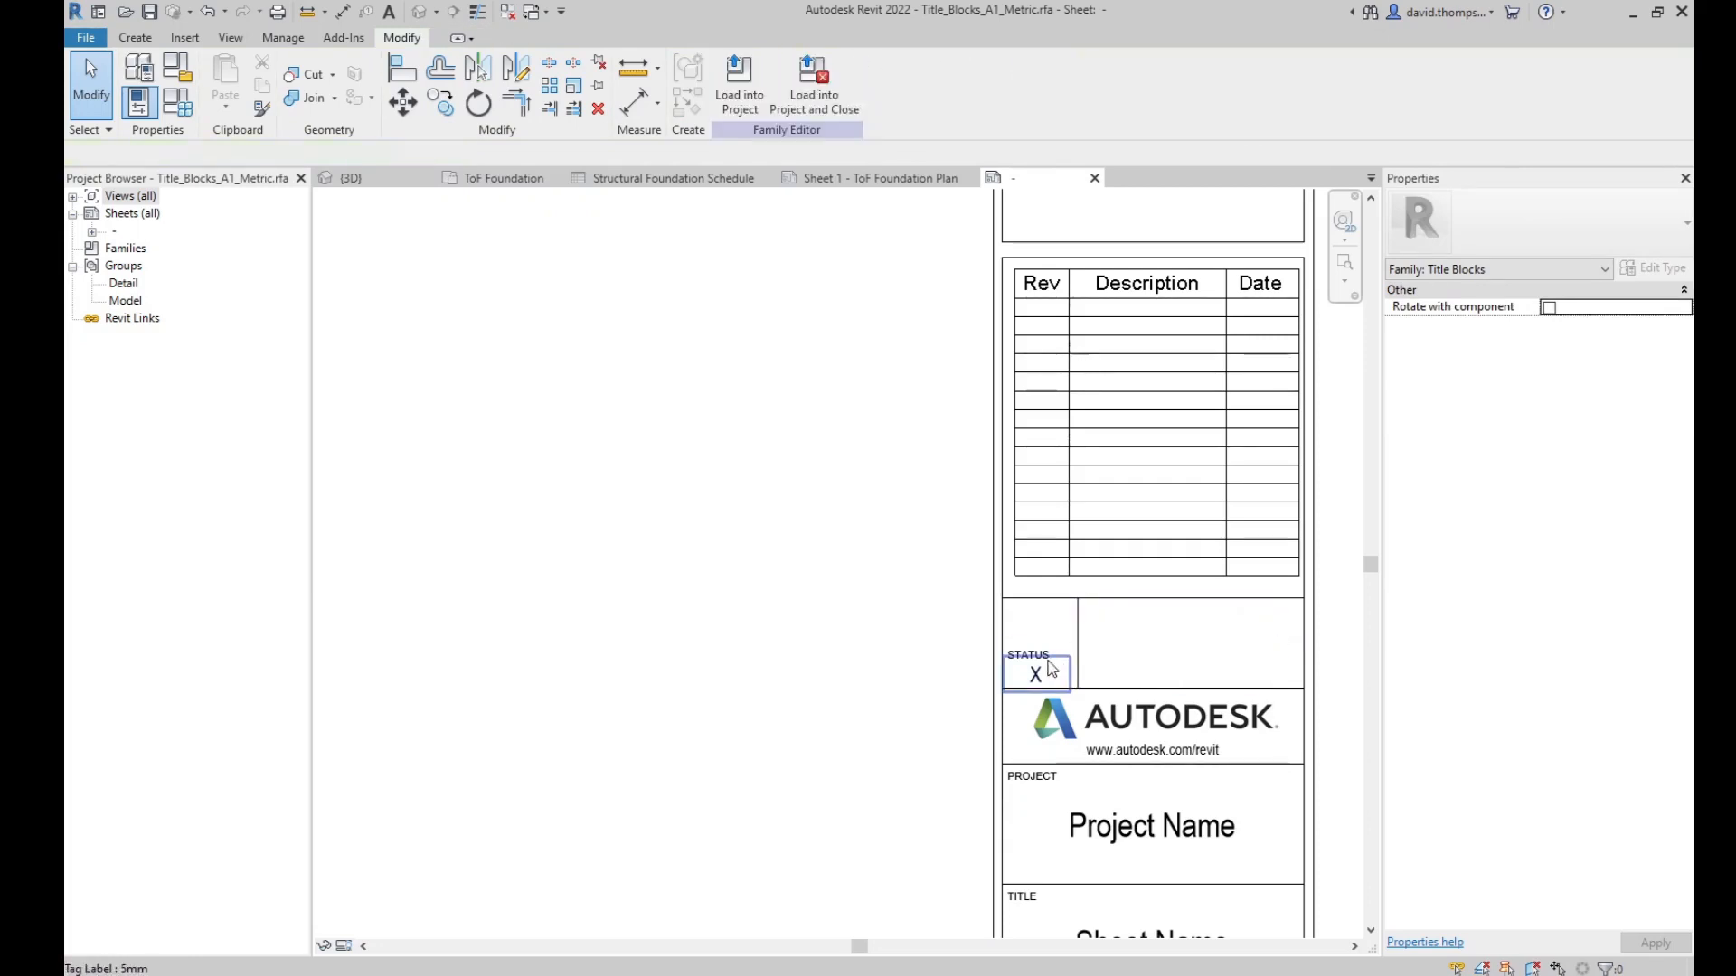
pyautogui.click(1036, 674)
pyautogui.press('Delete')
pyautogui.click(1044, 660)
pyautogui.press('Delete')
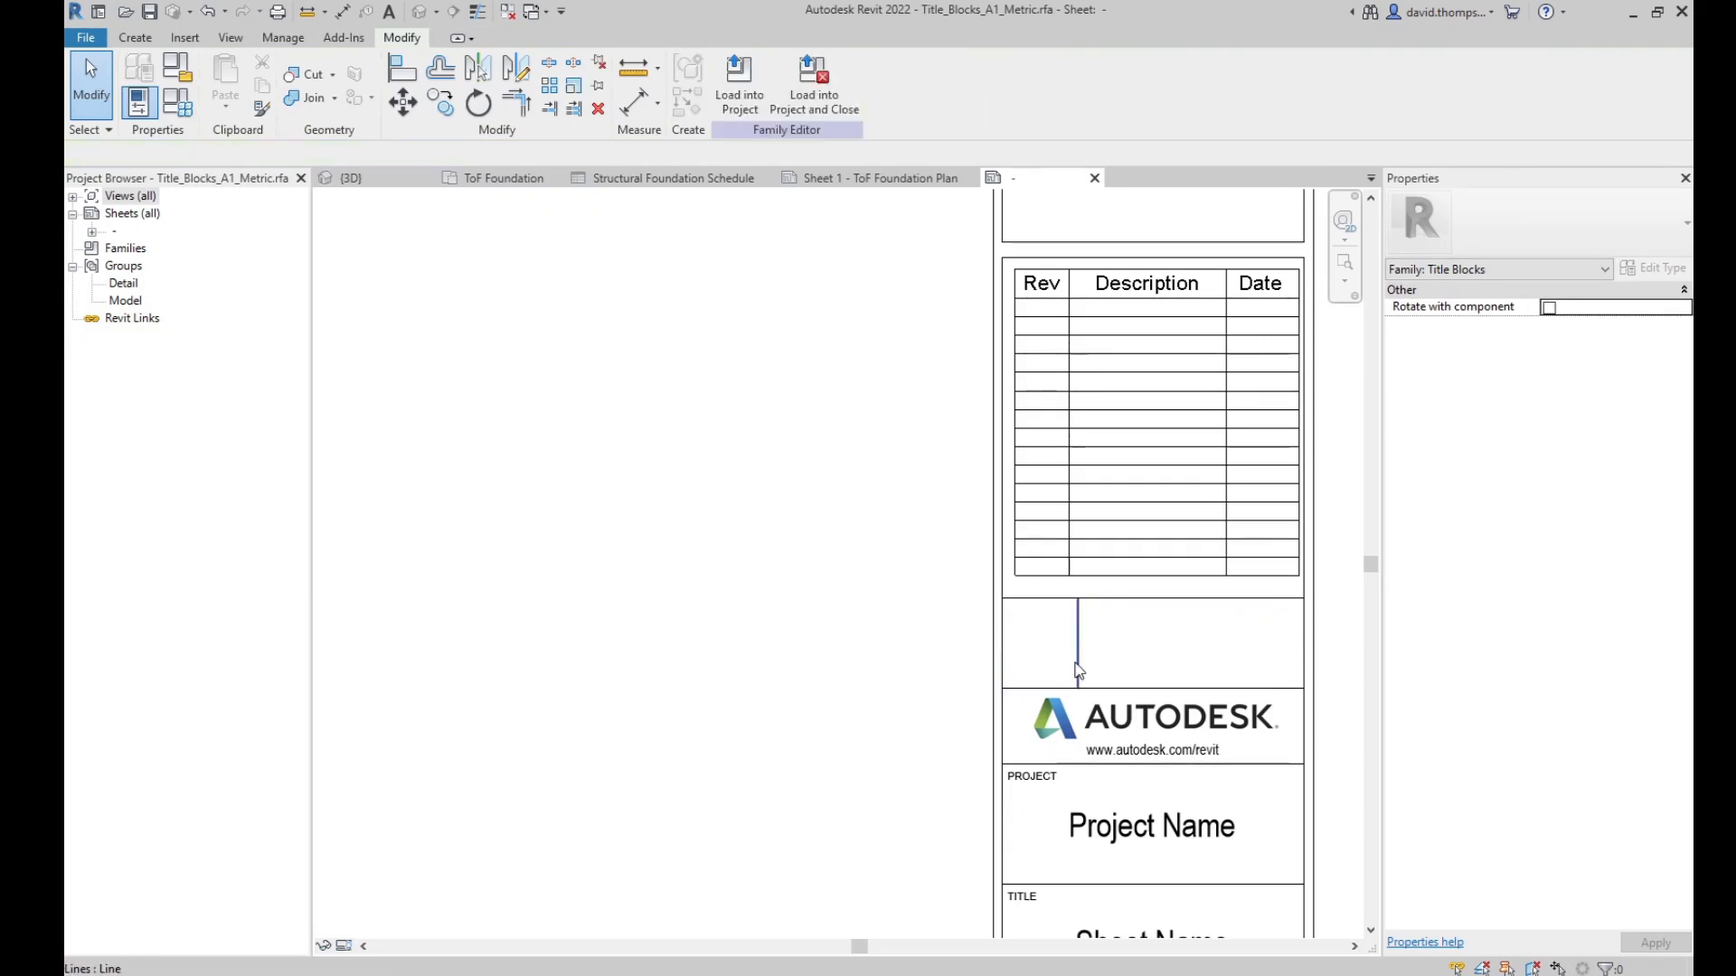
pyautogui.click(1078, 670)
pyautogui.press('Delete')
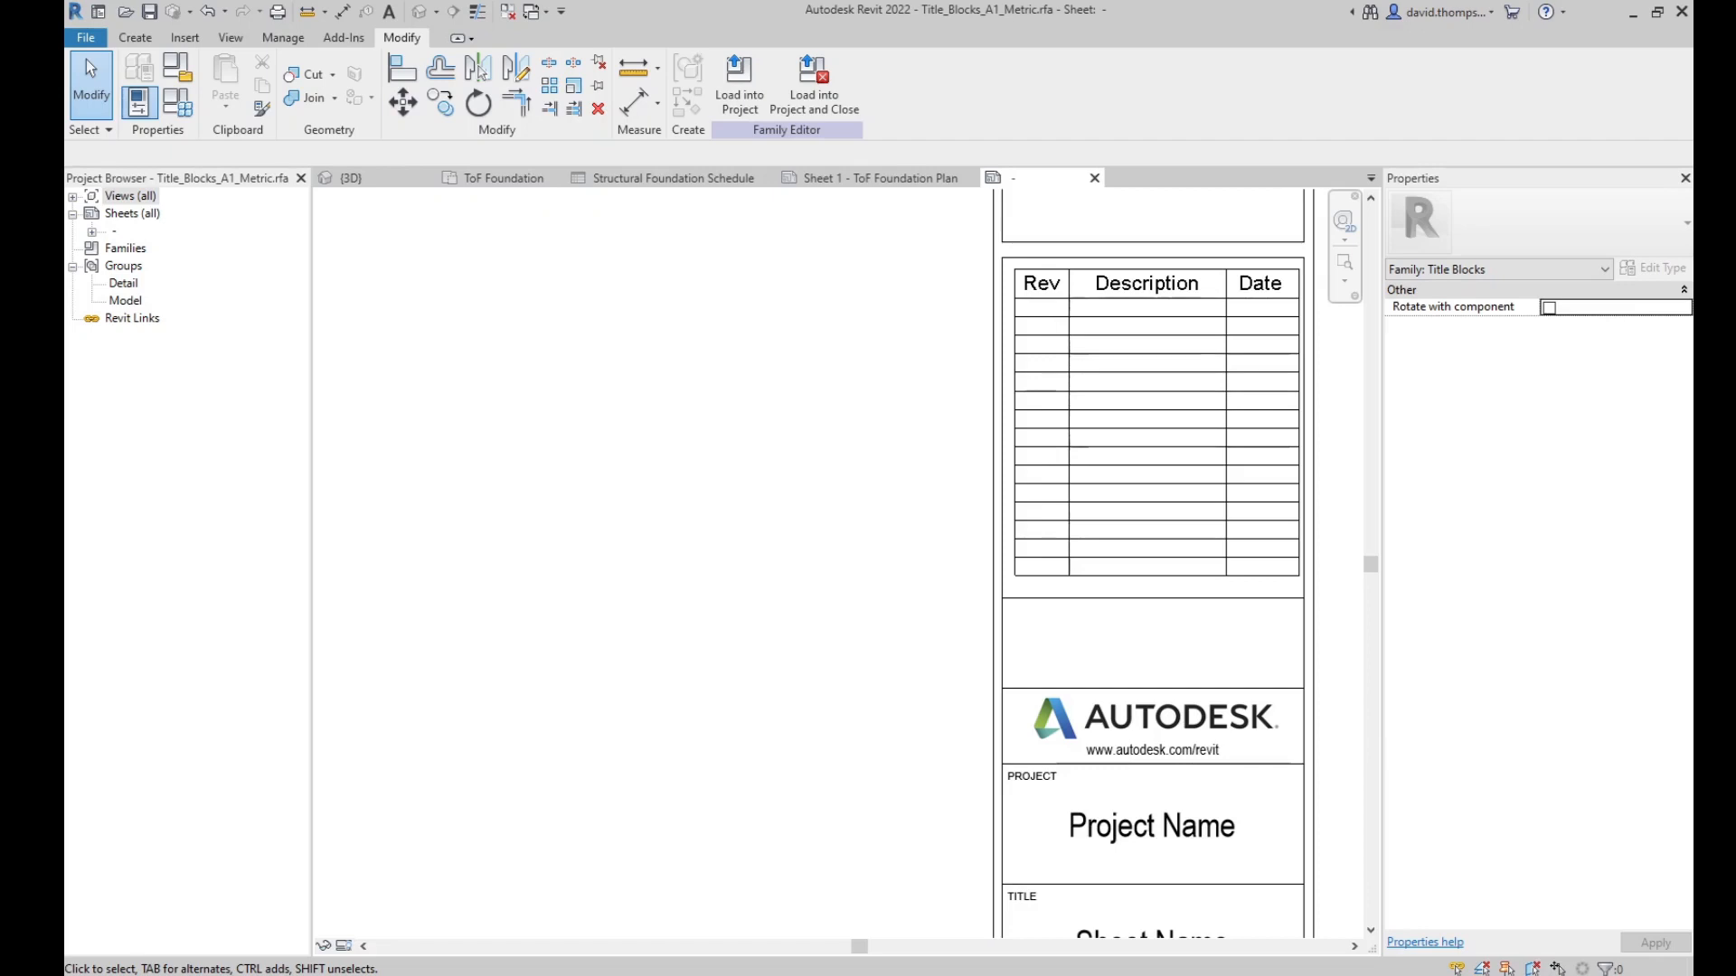
# Raise the line above the Autodesk logo to about 5 mm below the revision box, and move the logo up within the enlarged cell
pyautogui.click(1249, 690)
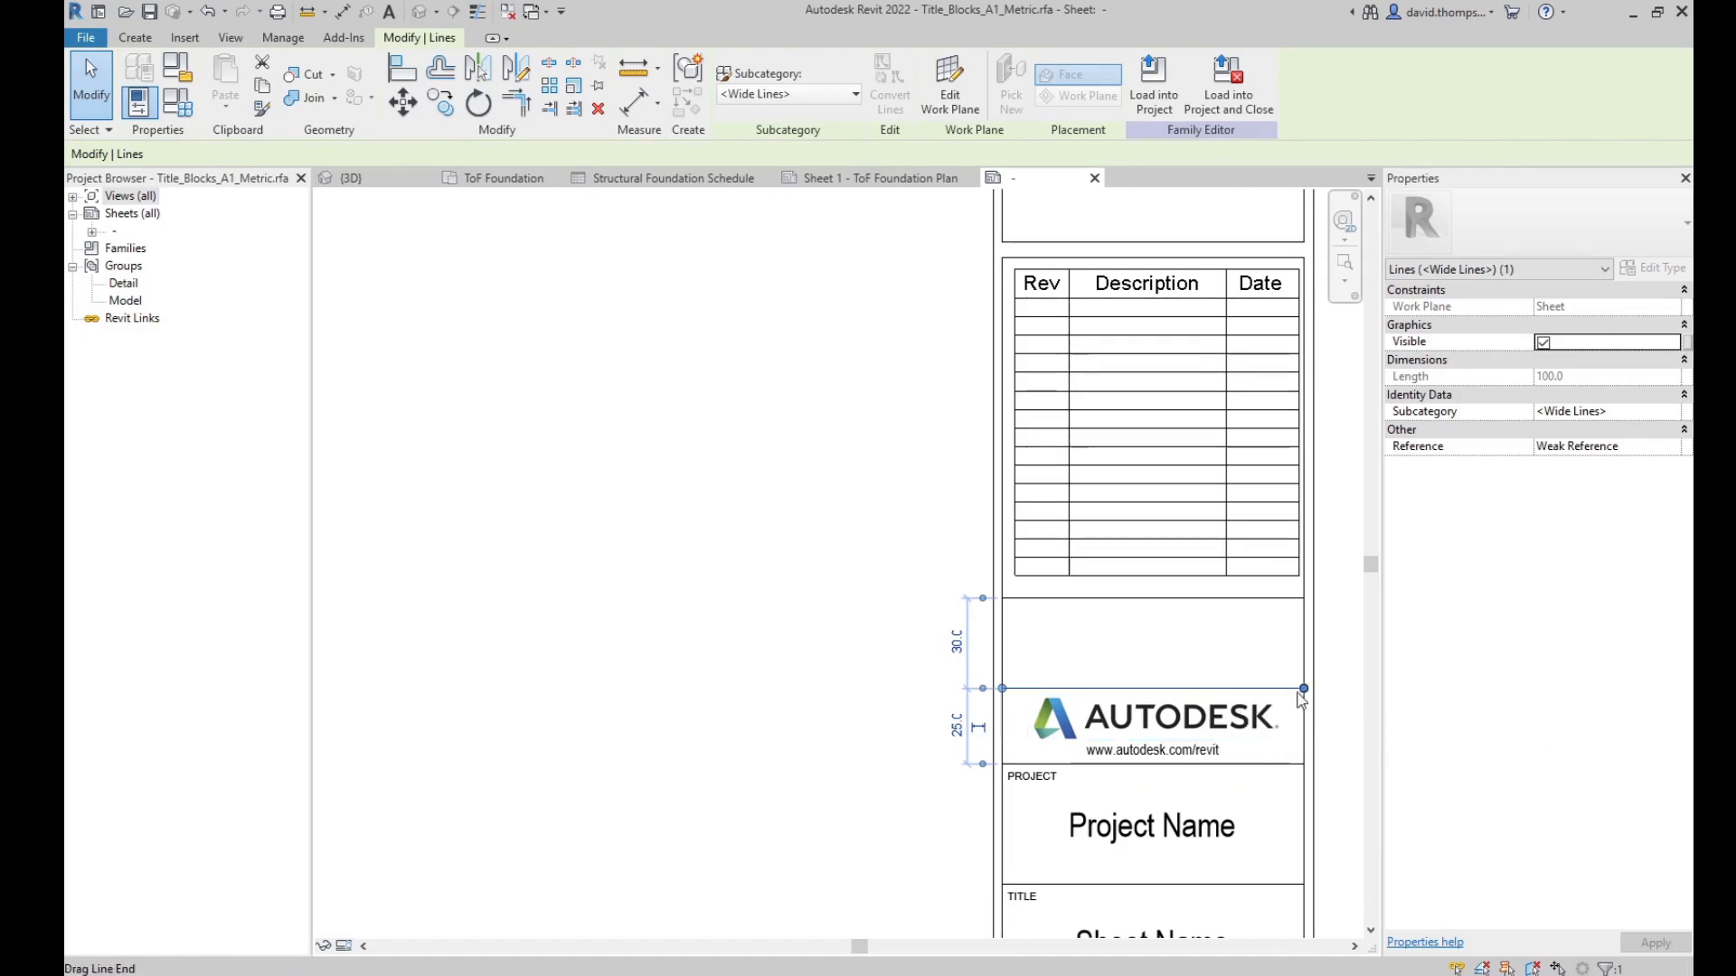
pyautogui.moveTo(1303, 689); pyautogui.dragTo(1303, 613)
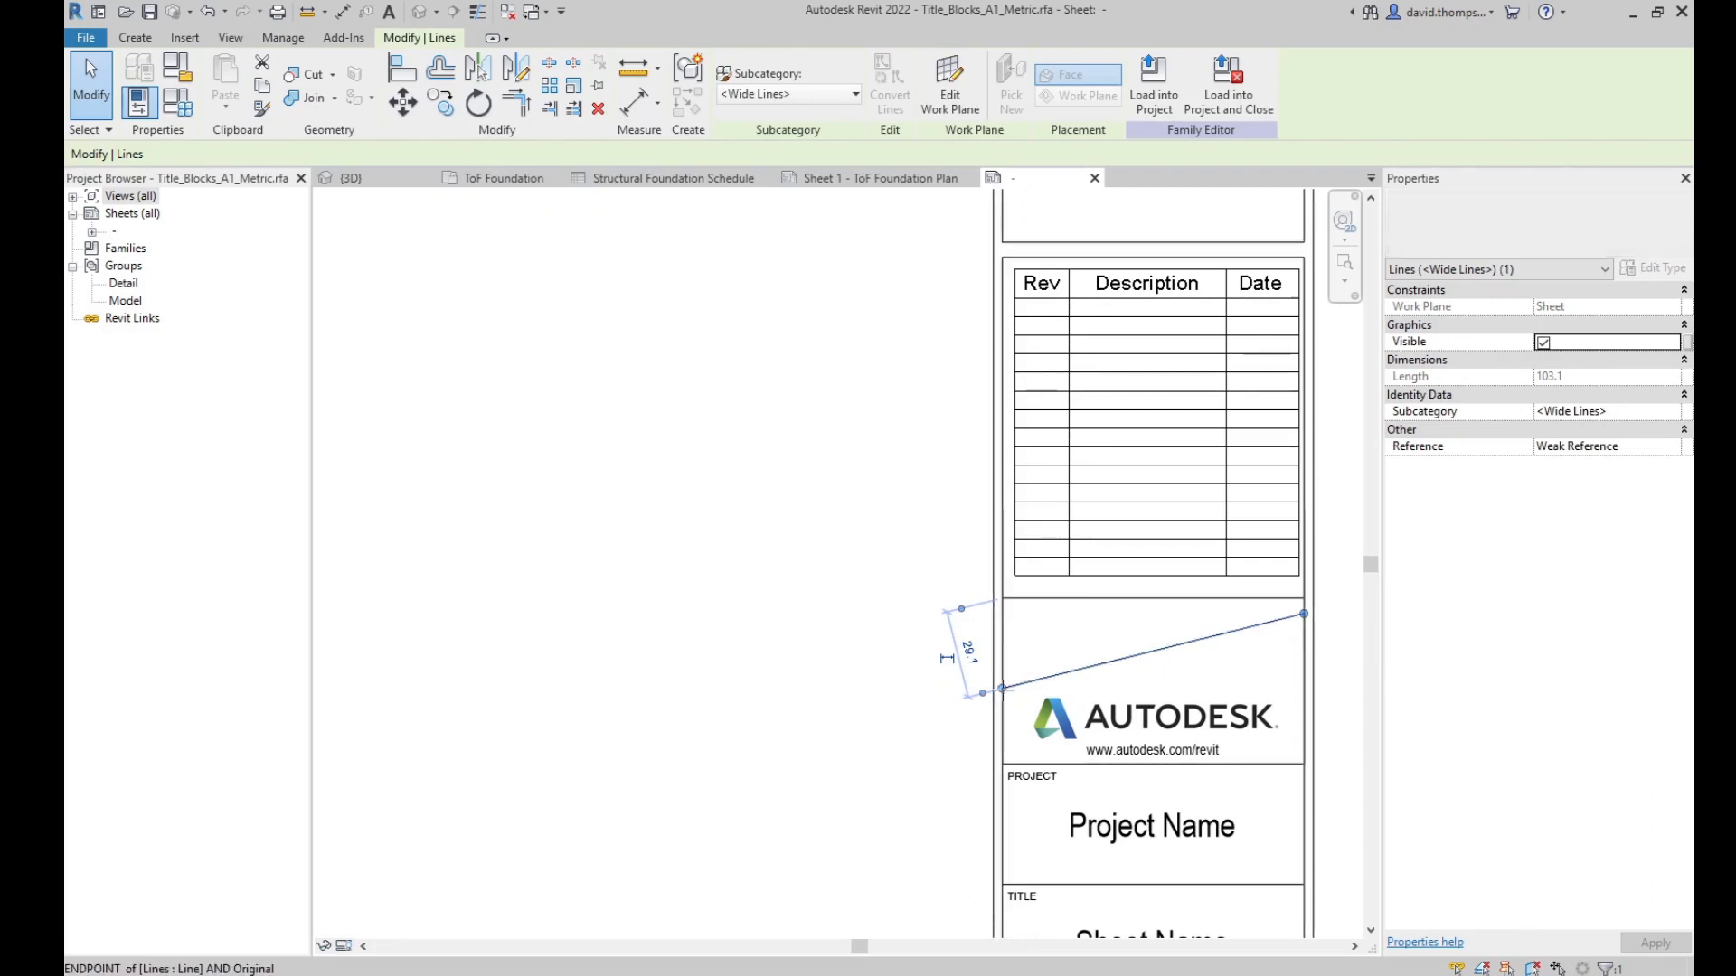
pyautogui.moveTo(1002, 688); pyautogui.dragTo(1001, 614)
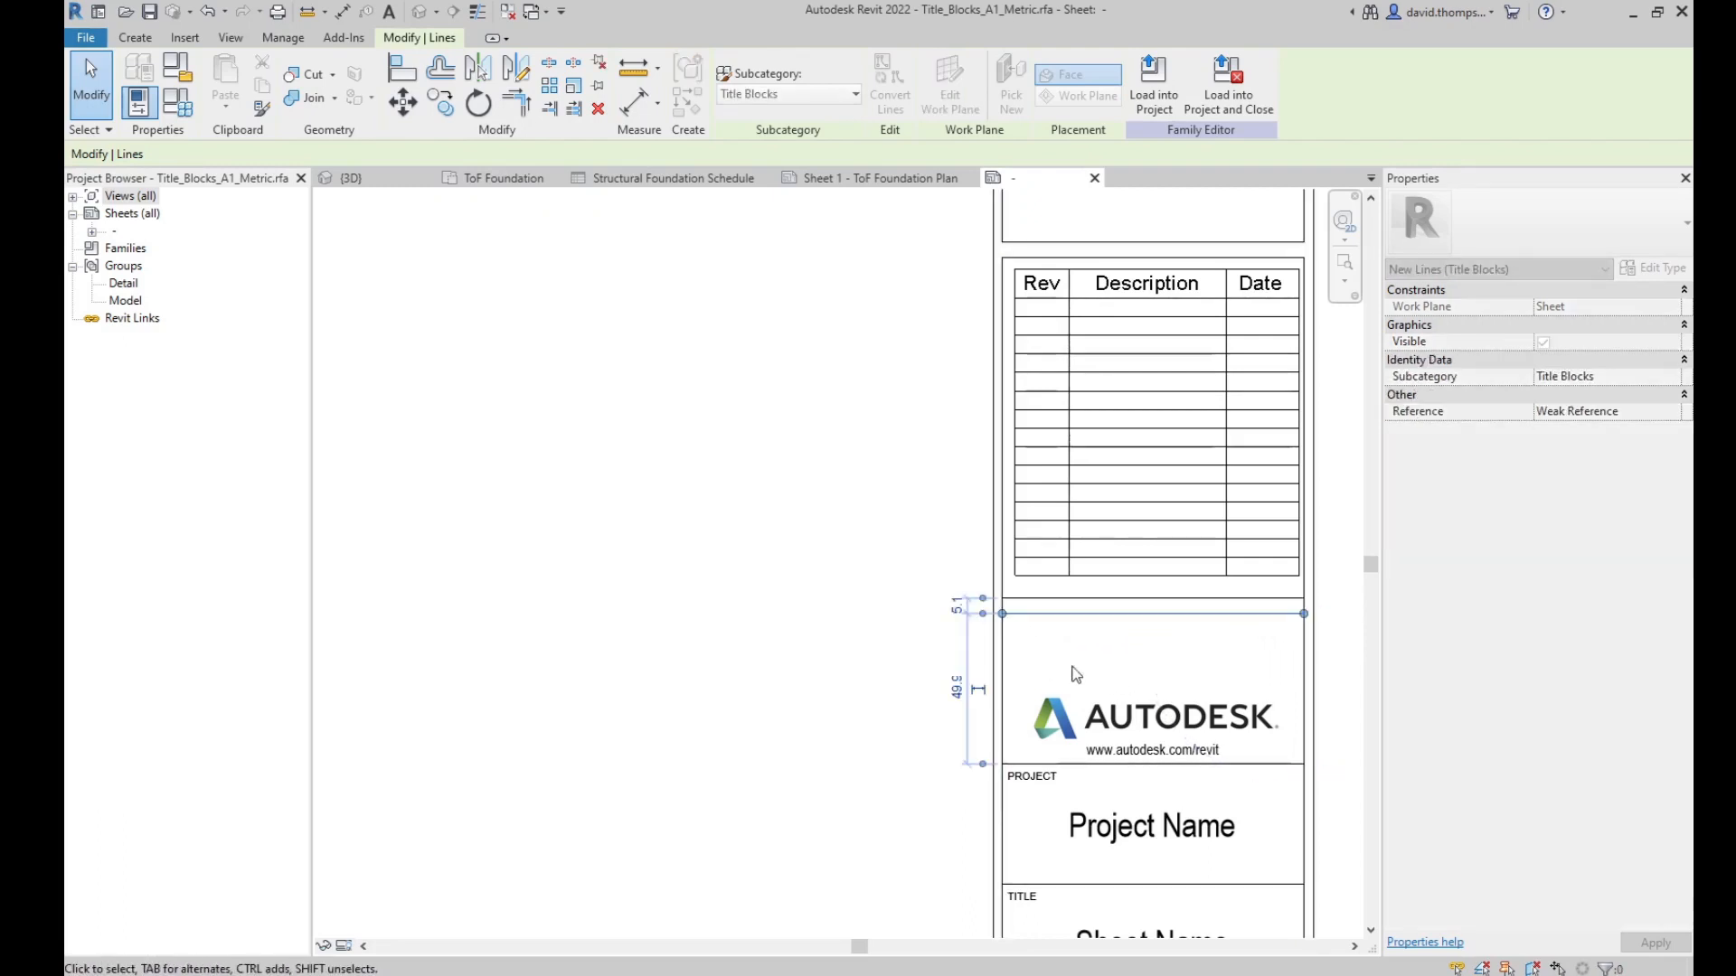
pyautogui.click(1164, 684)
pyautogui.moveTo(1155, 720)
pyautogui.mouseDown()
pyautogui.moveTo(1140, 681)
pyautogui.moveTo(1157, 685)
pyautogui.mouseUp()
pyautogui.click(1160, 750)
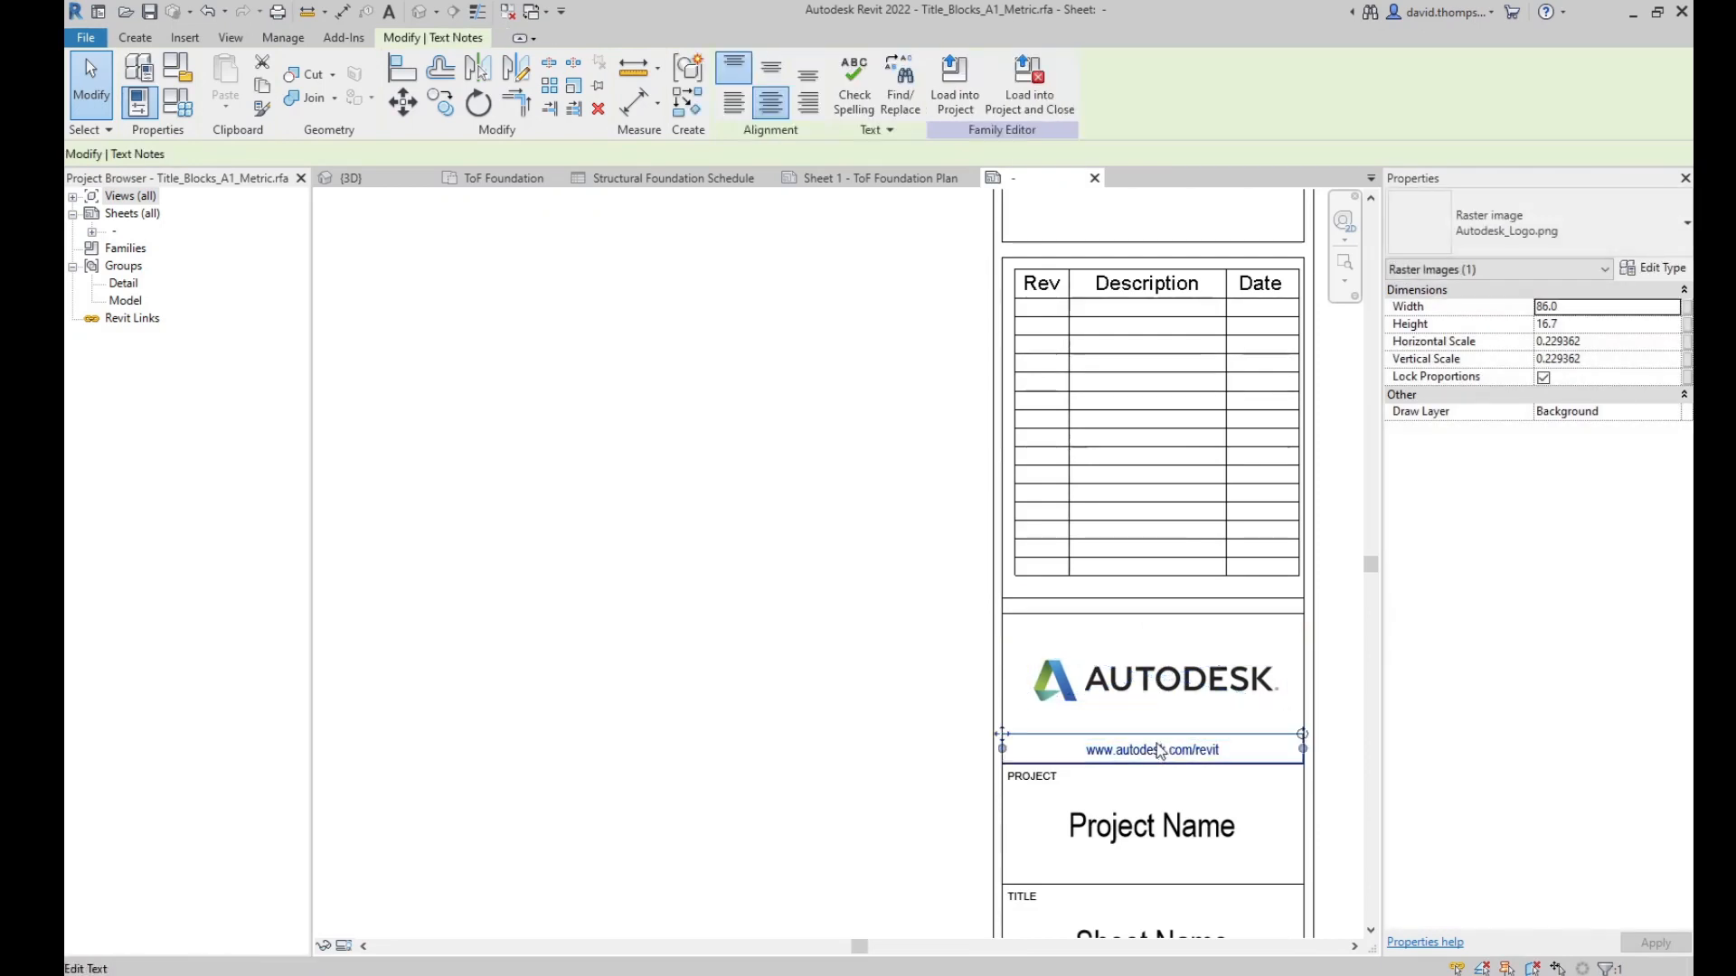
pyautogui.click(1159, 750)
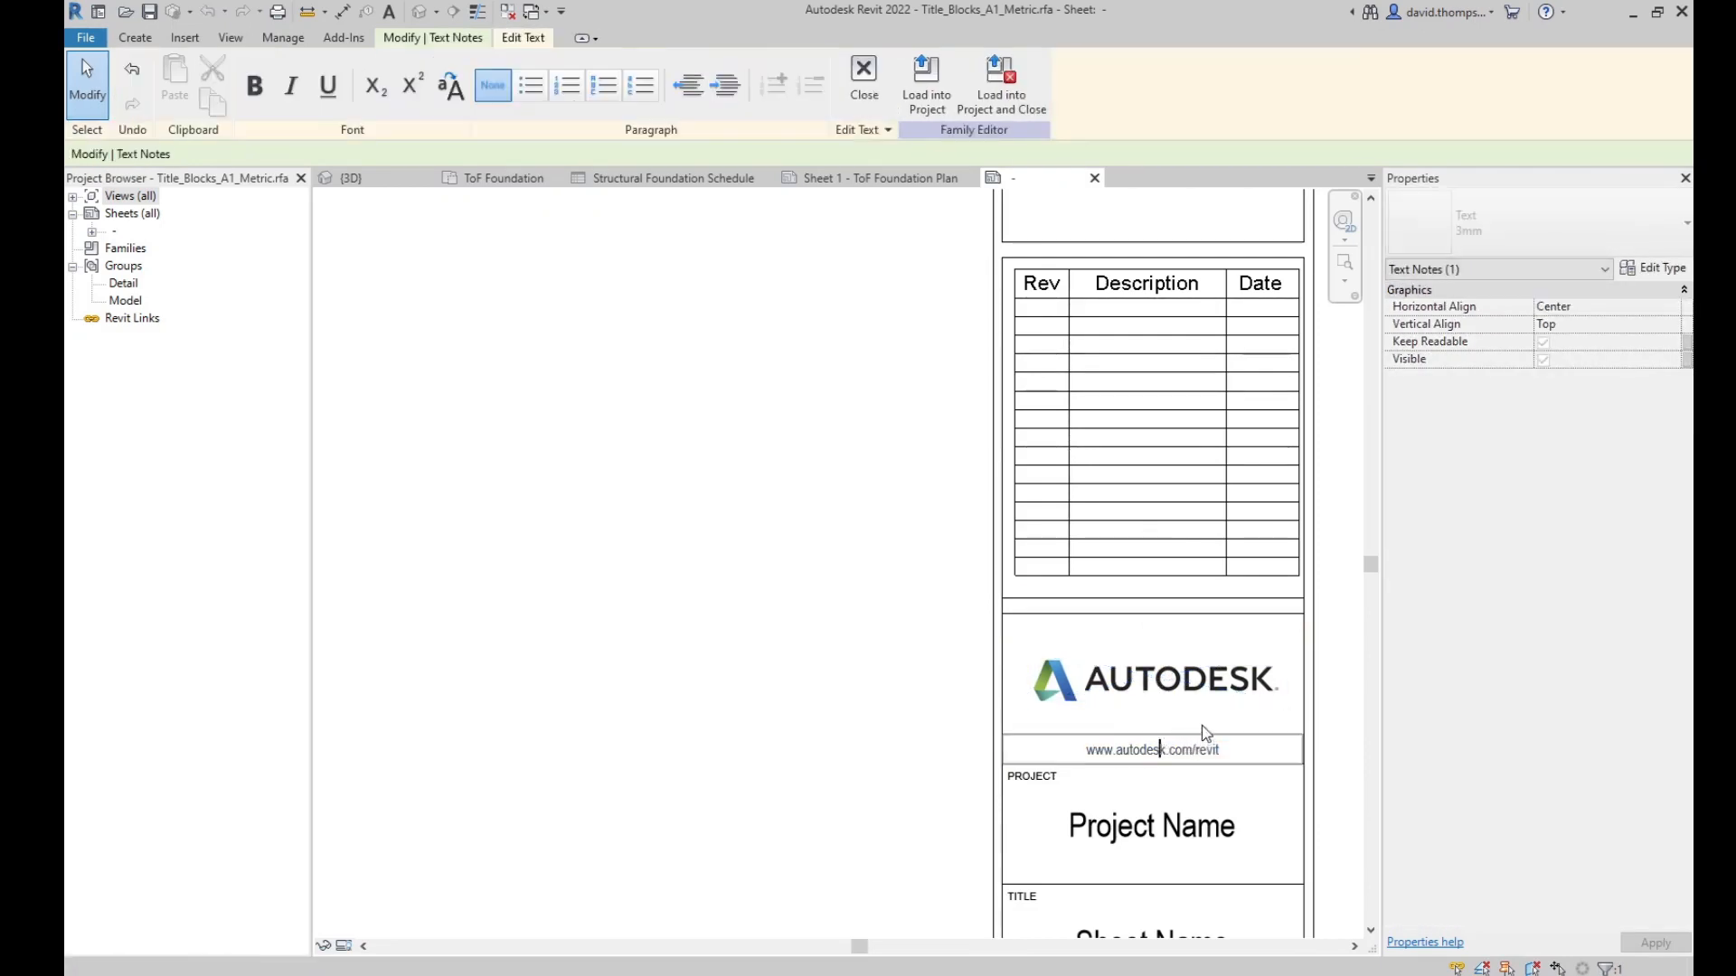
pyautogui.click(1203, 727)
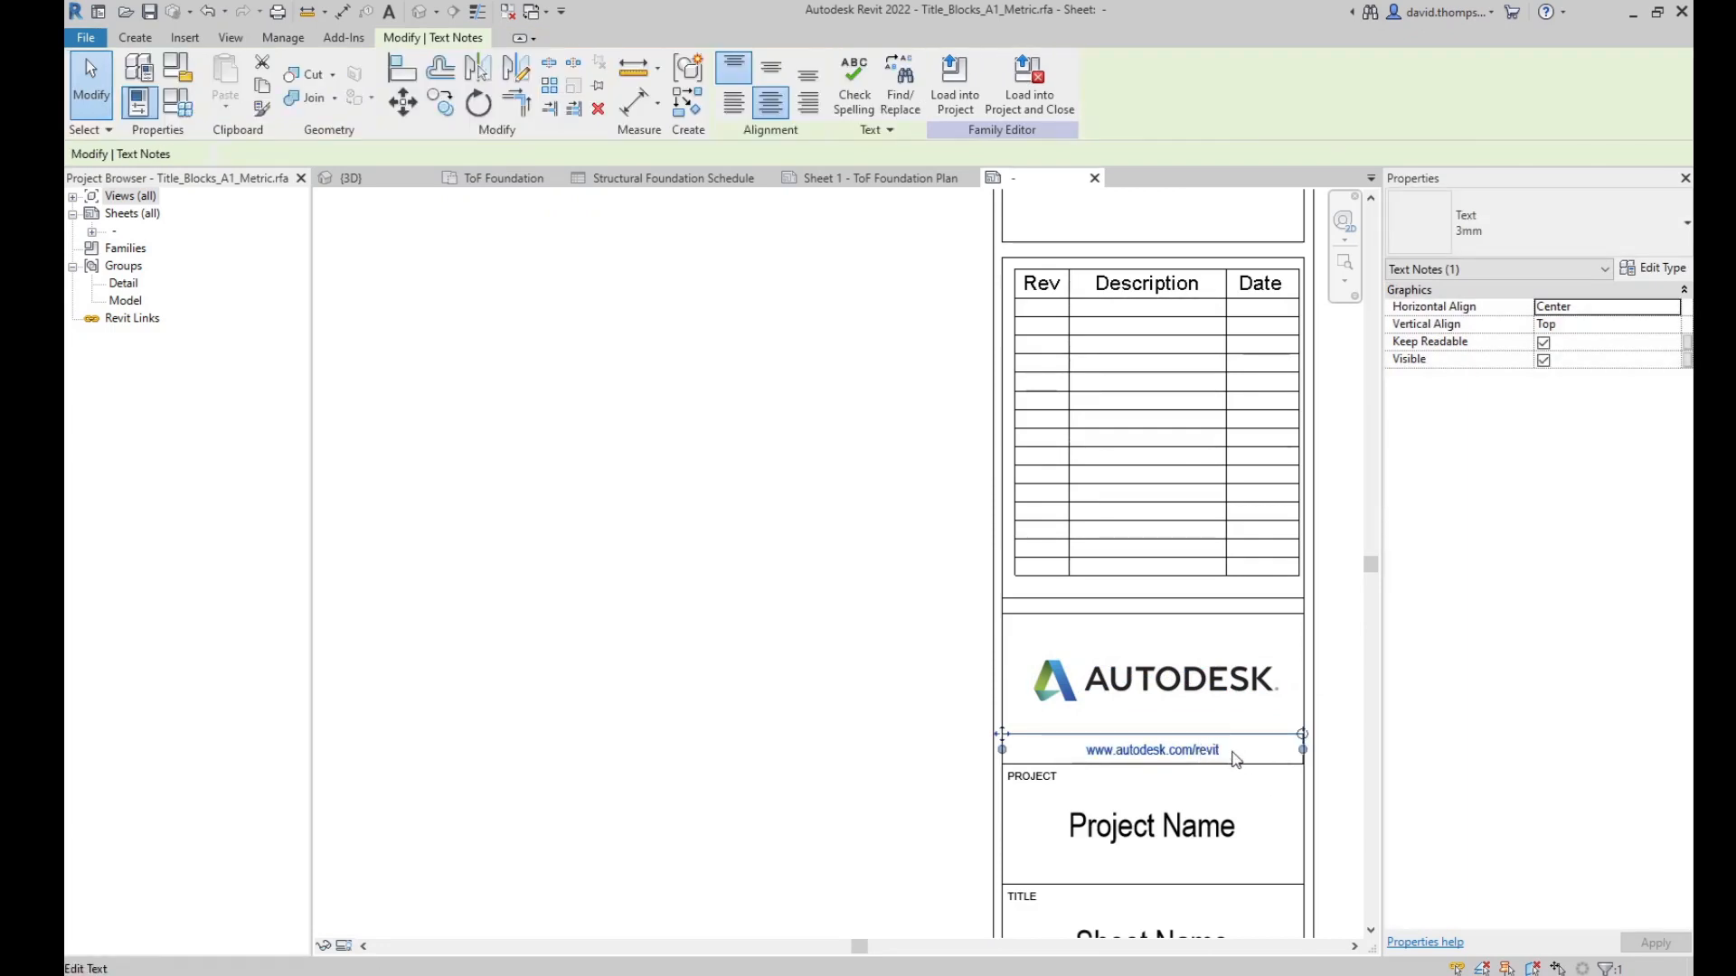
pyautogui.click(1246, 744)
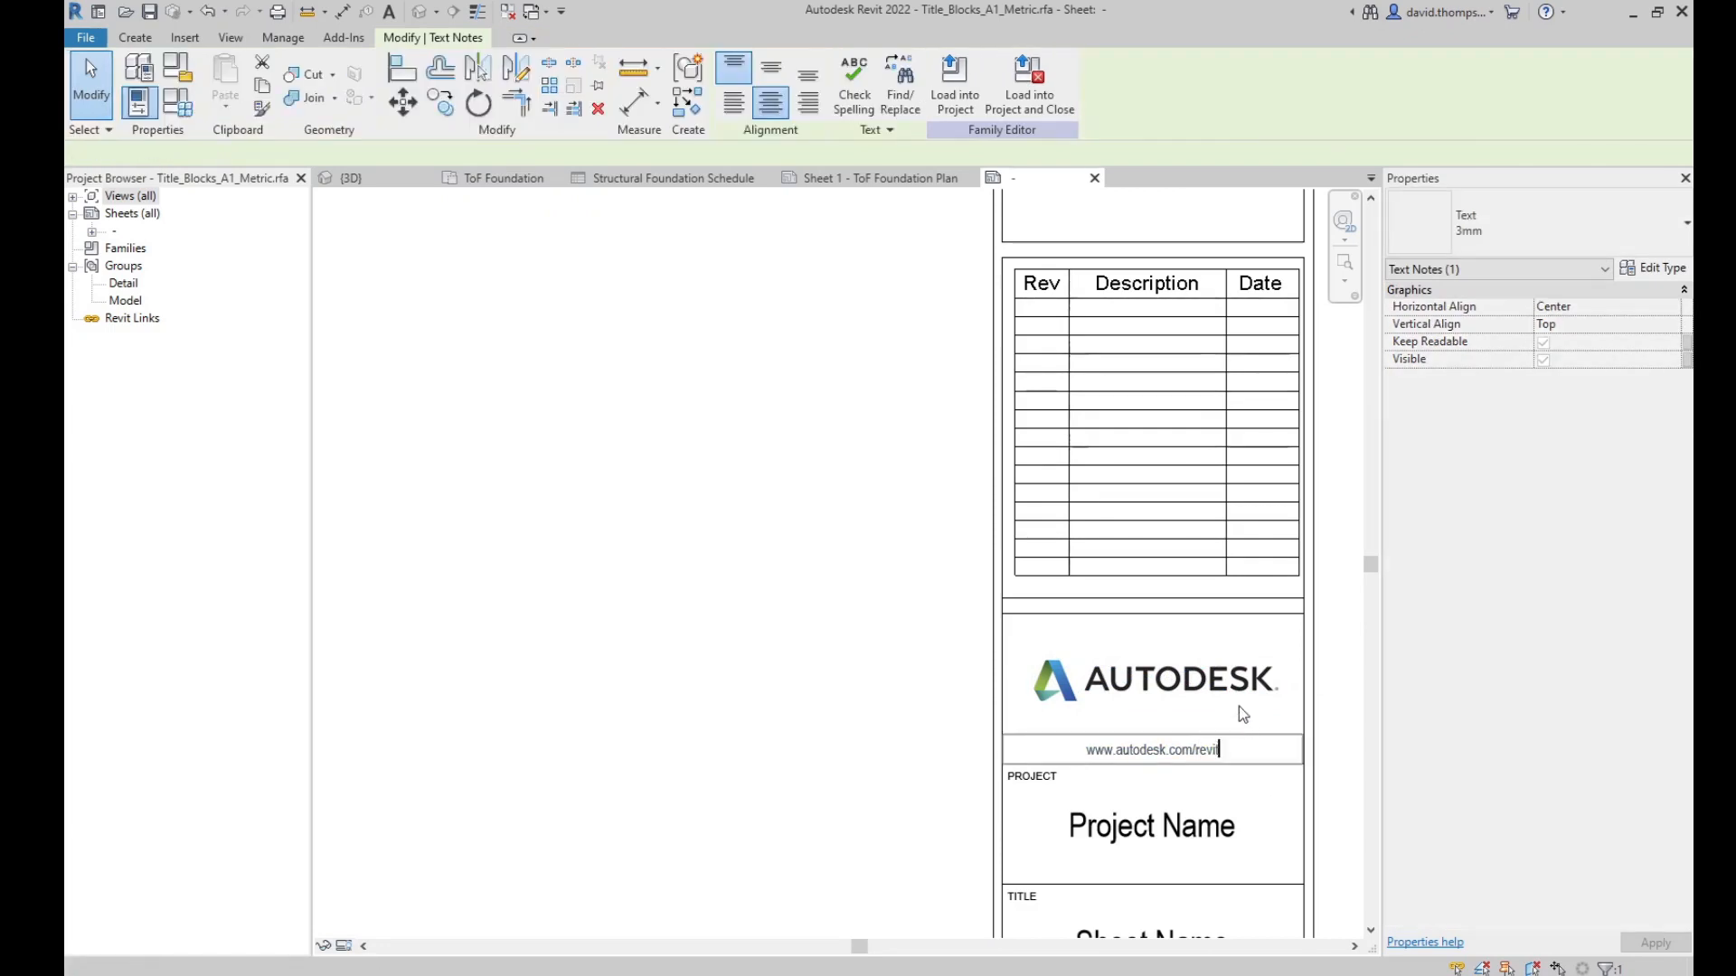
pyautogui.click(1191, 769)
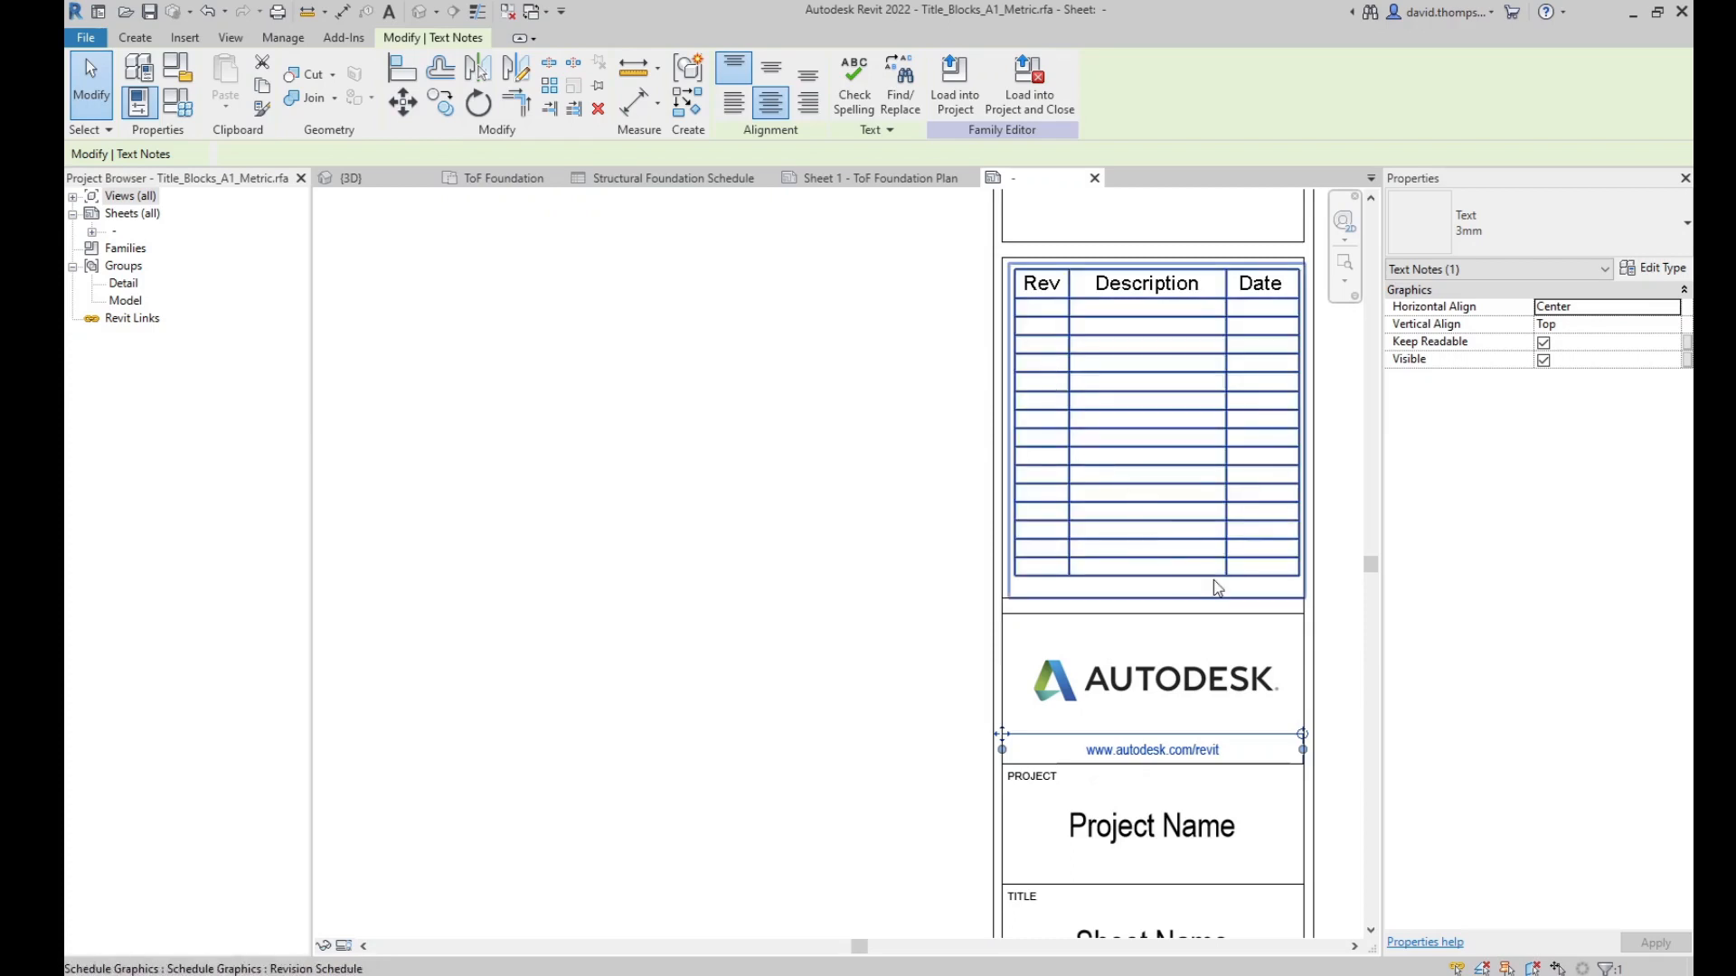
# Open the Revision Schedule from the title block's revision table and close it
pyautogui.click(1153, 583)
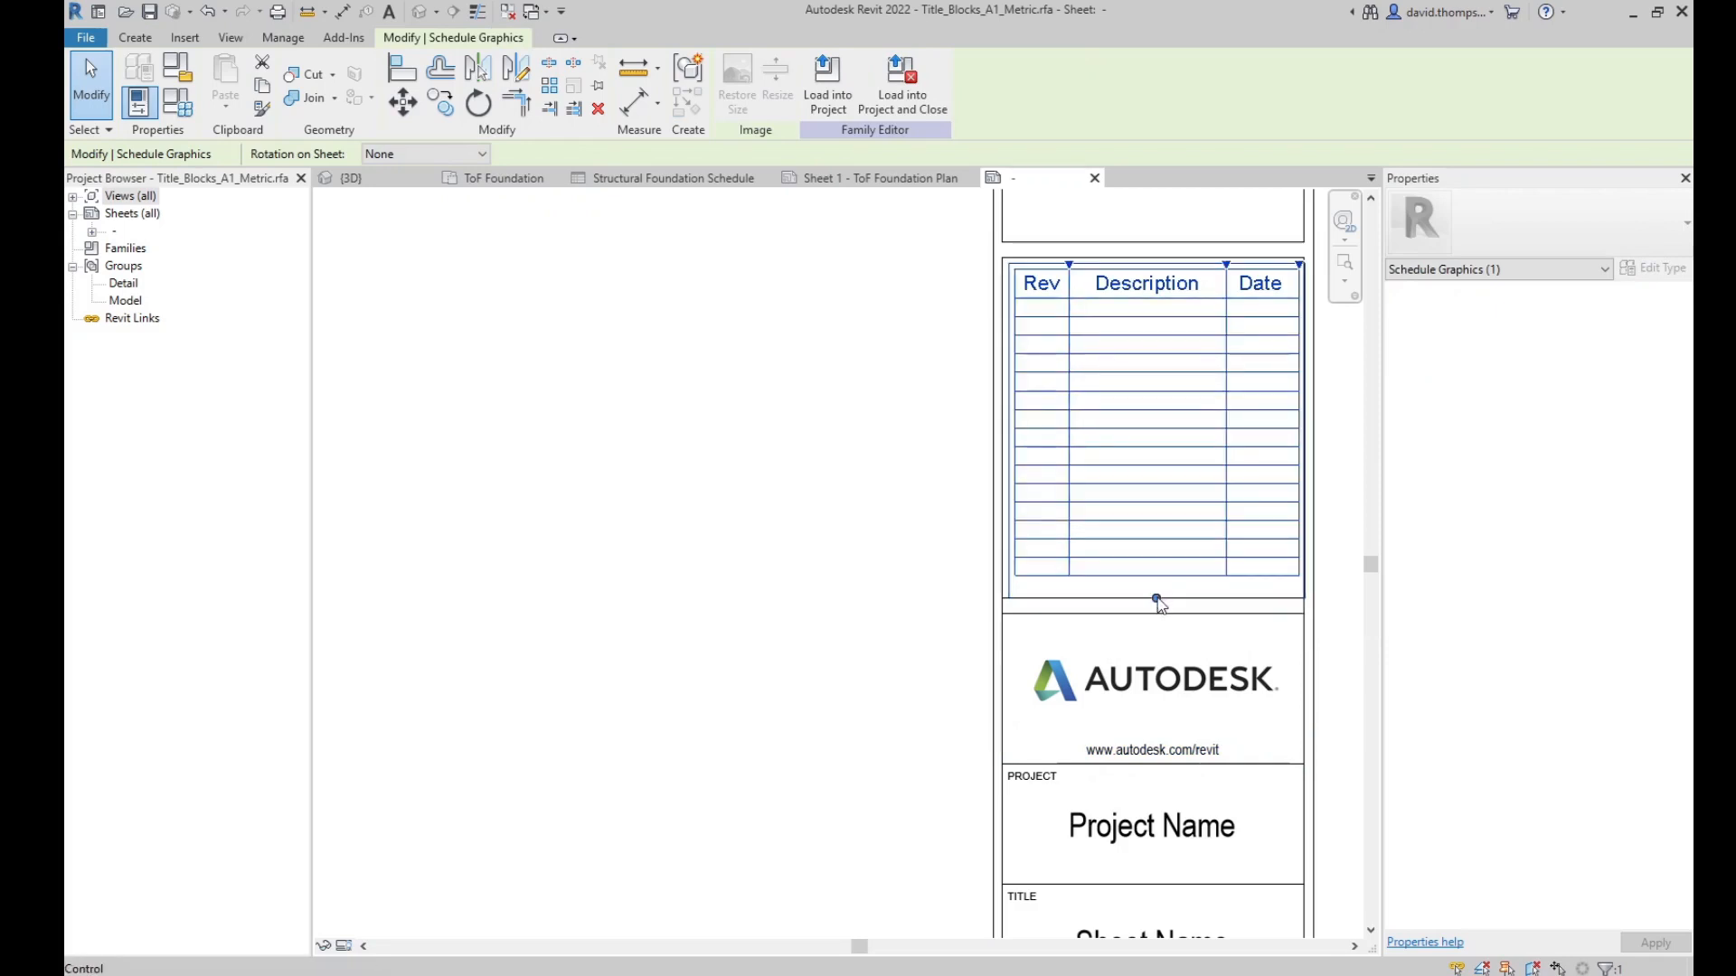
pyautogui.moveTo(1157, 595); pyautogui.dragTo(1158, 591)
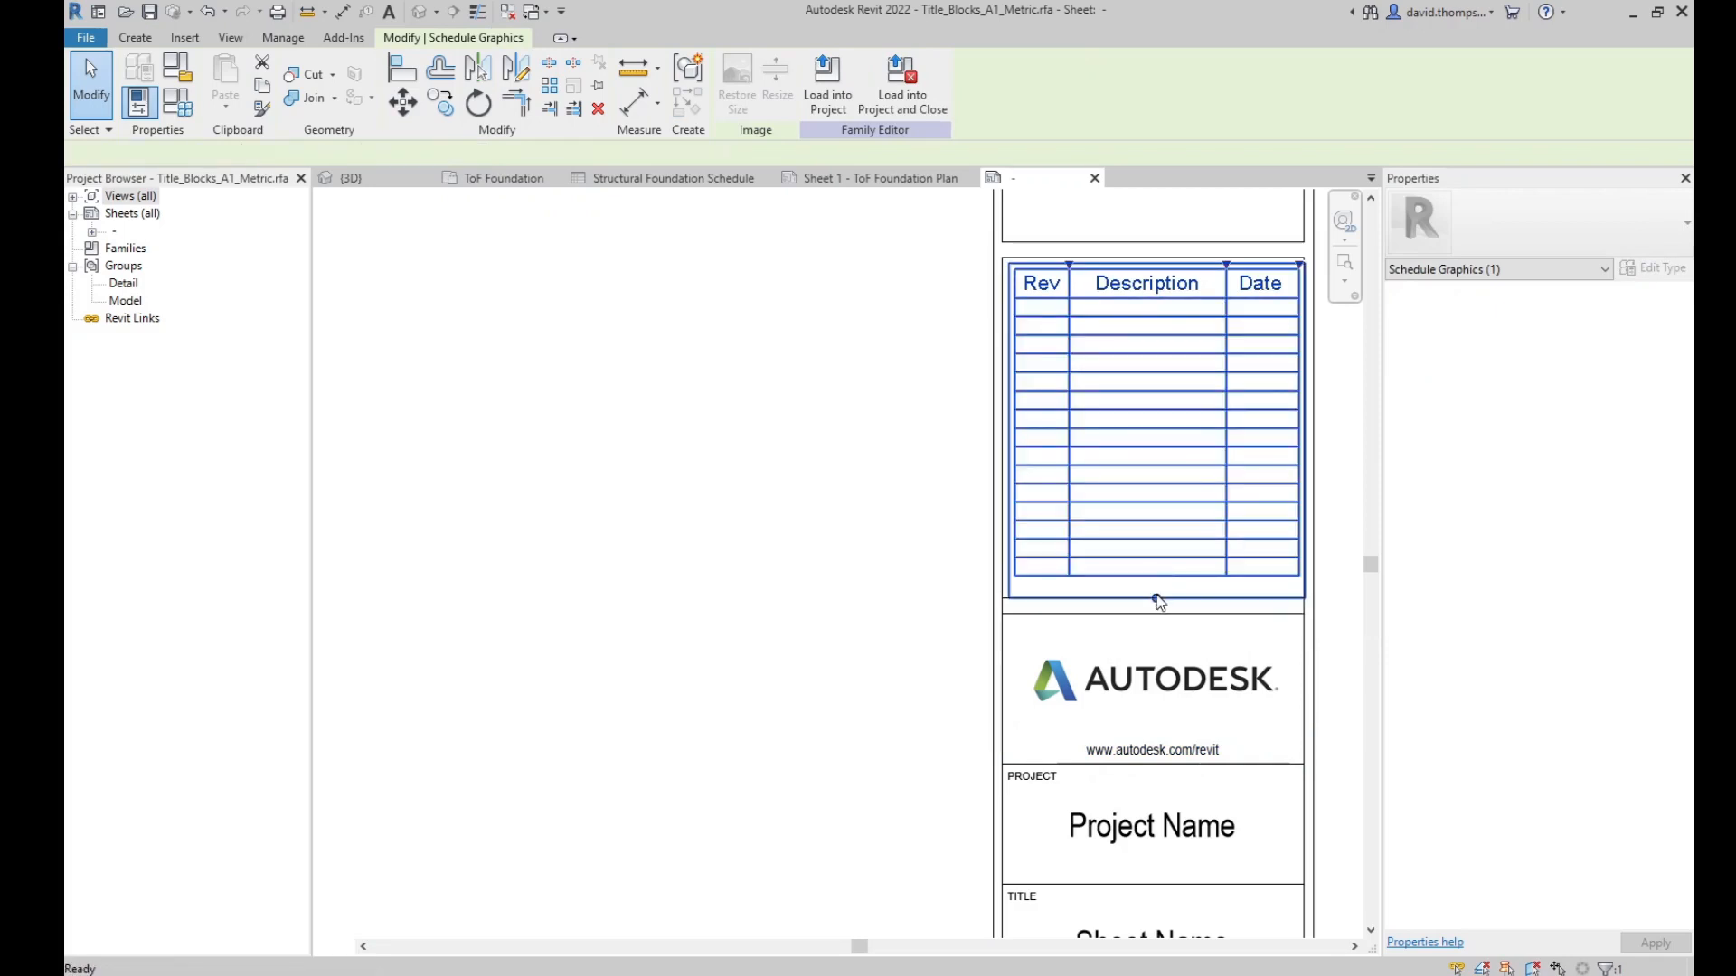
pyautogui.doubleClick(1157, 599)
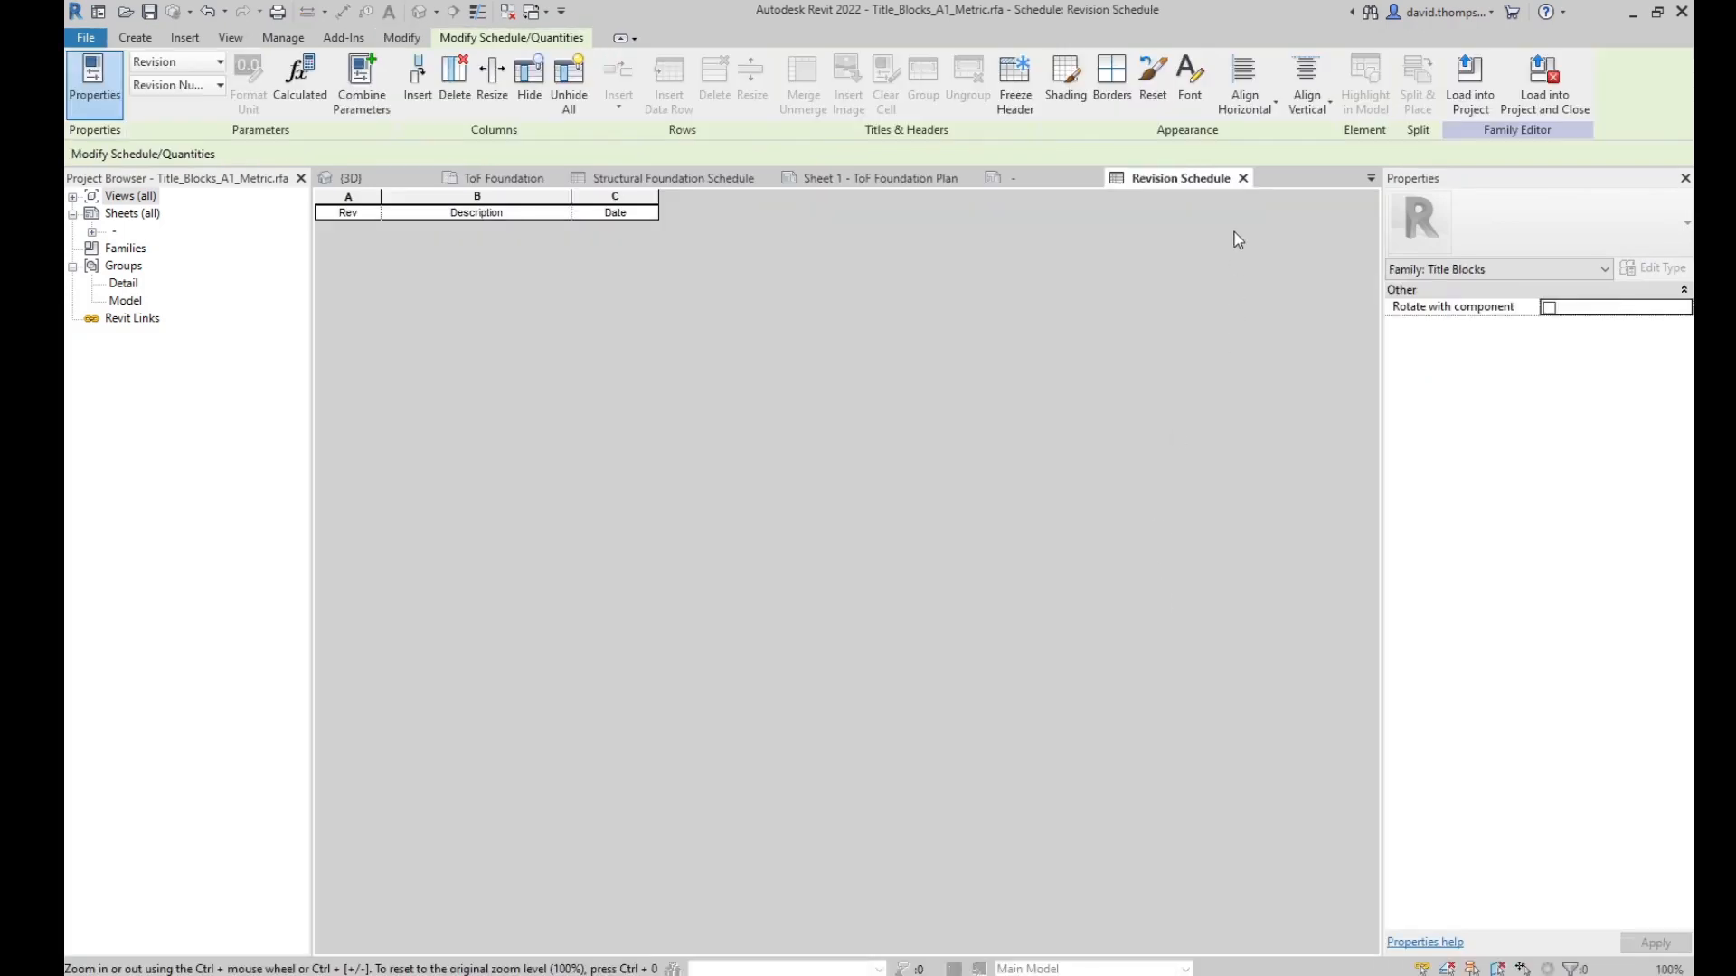
pyautogui.click(1243, 178)
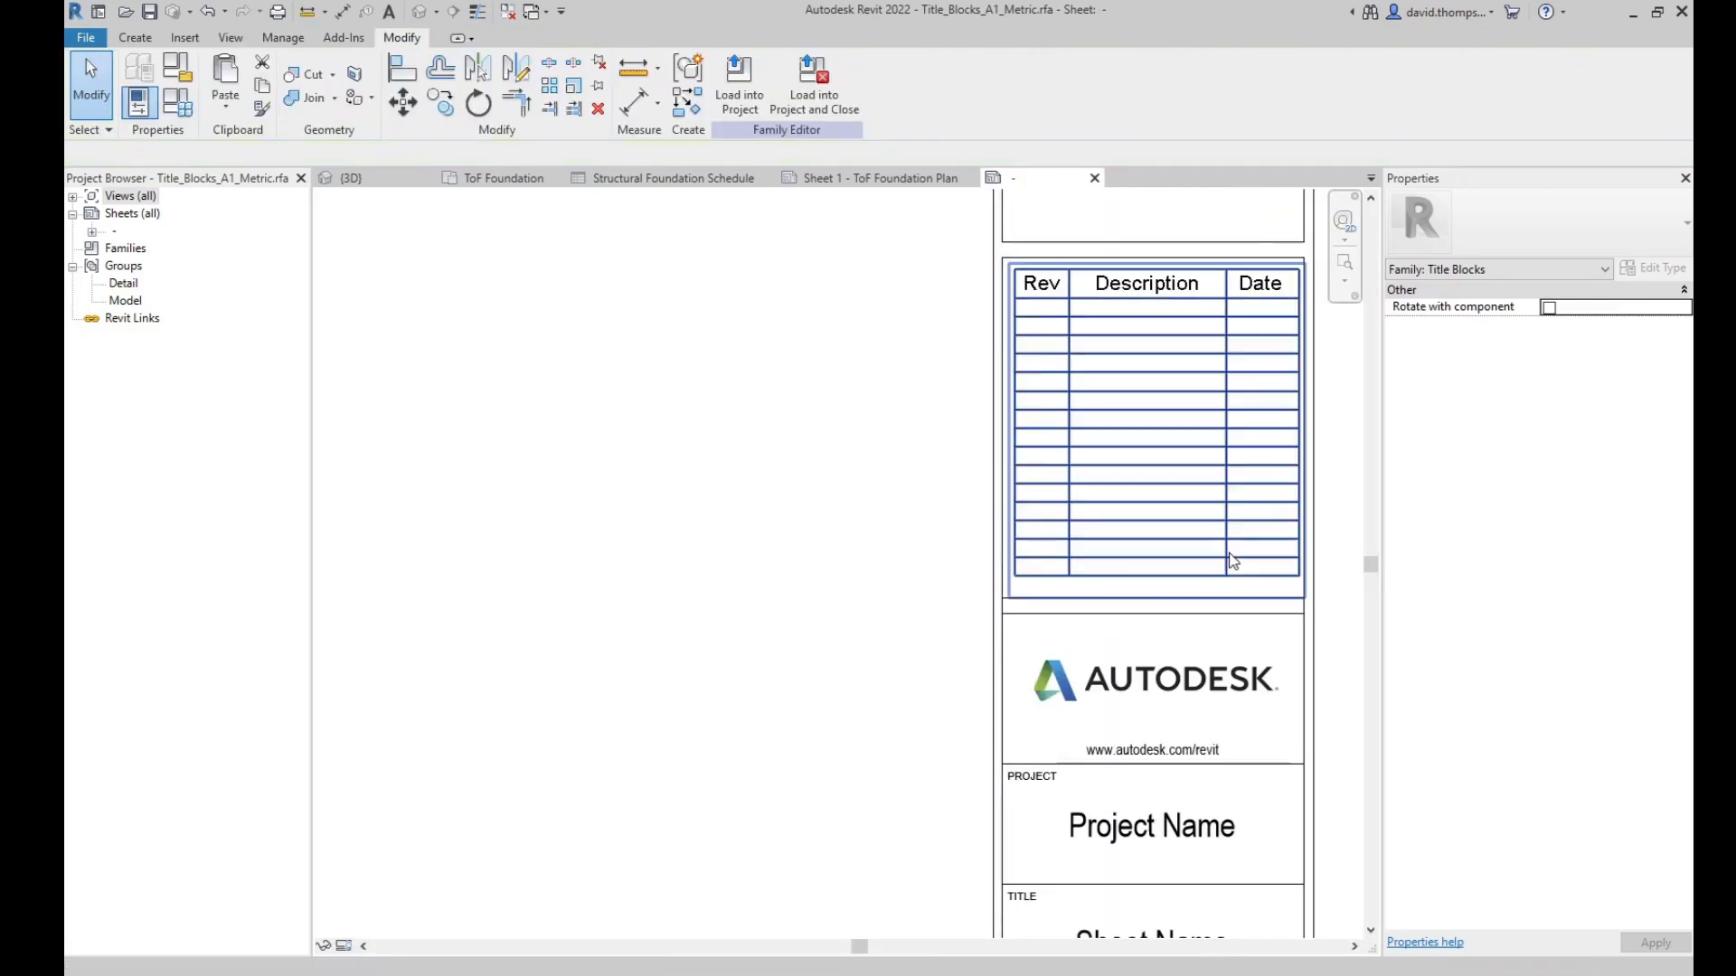
# Shorten the title block's revision table from its lower edge to about 13 blank rows
pyautogui.click(1158, 601)
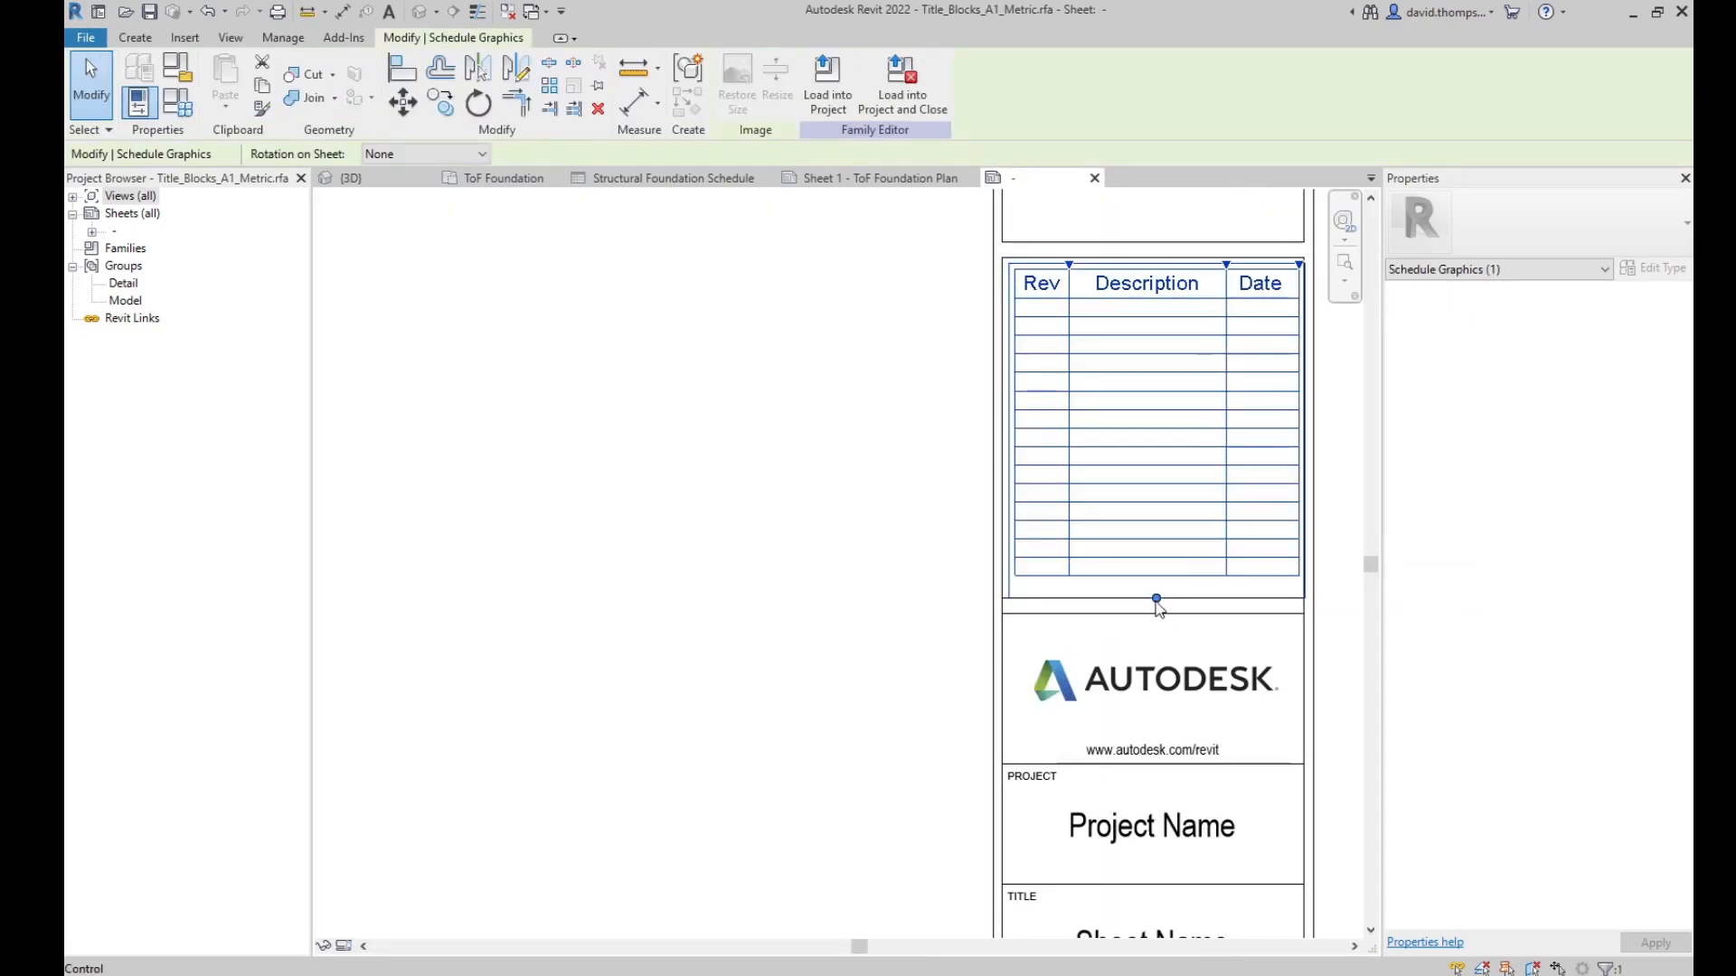
pyautogui.moveTo(1157, 602); pyautogui.dragTo(1159, 524)
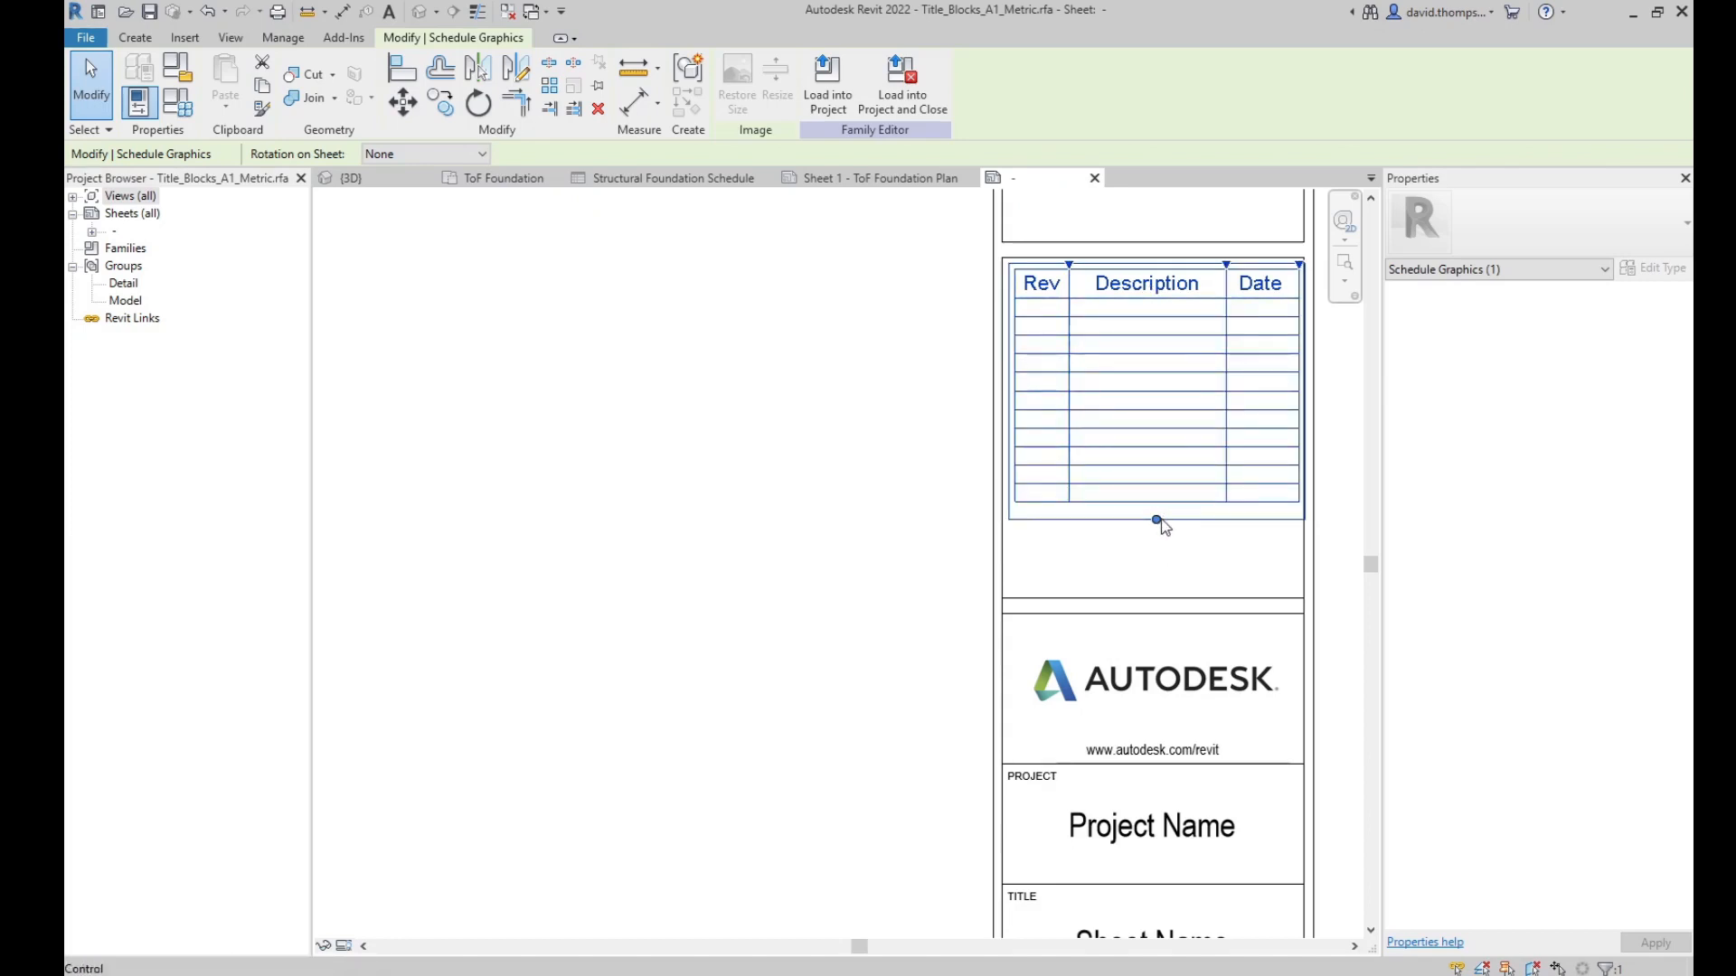
pyautogui.moveTo(1157, 529); pyautogui.dragTo(1153, 568)
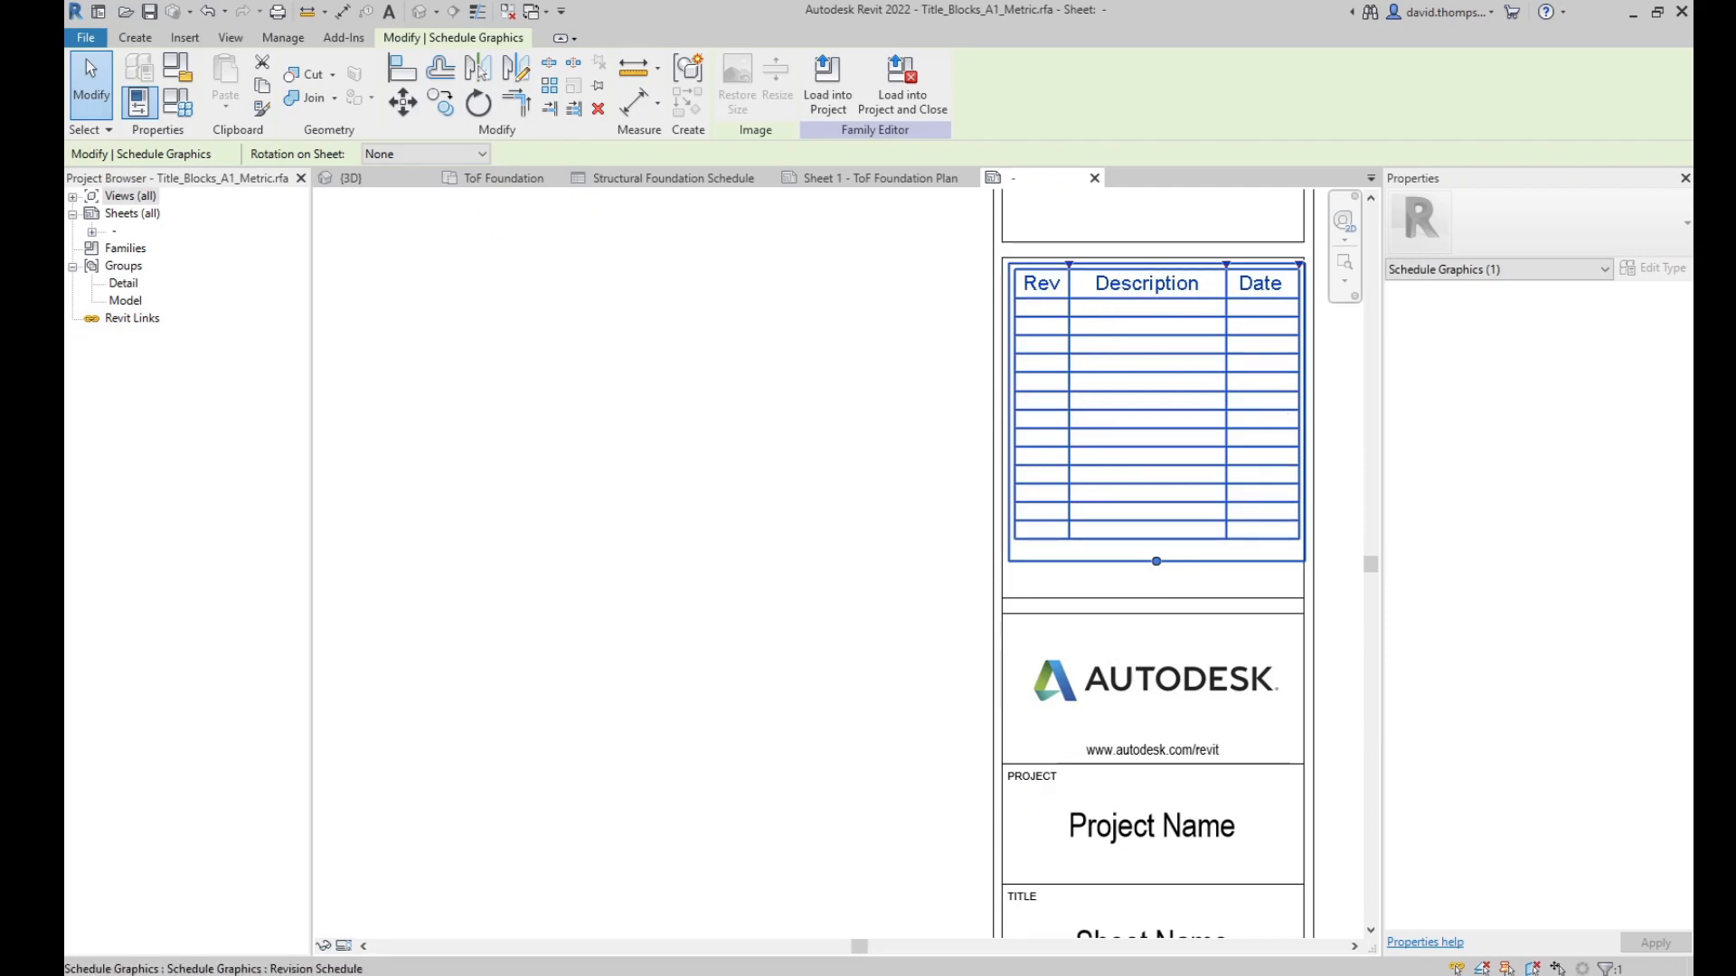
# Save the title block family over the existing Title_Blocks_A1_Metric.rfa, and try to load it into the project
pyautogui.scroll(-1, 1130, 471)
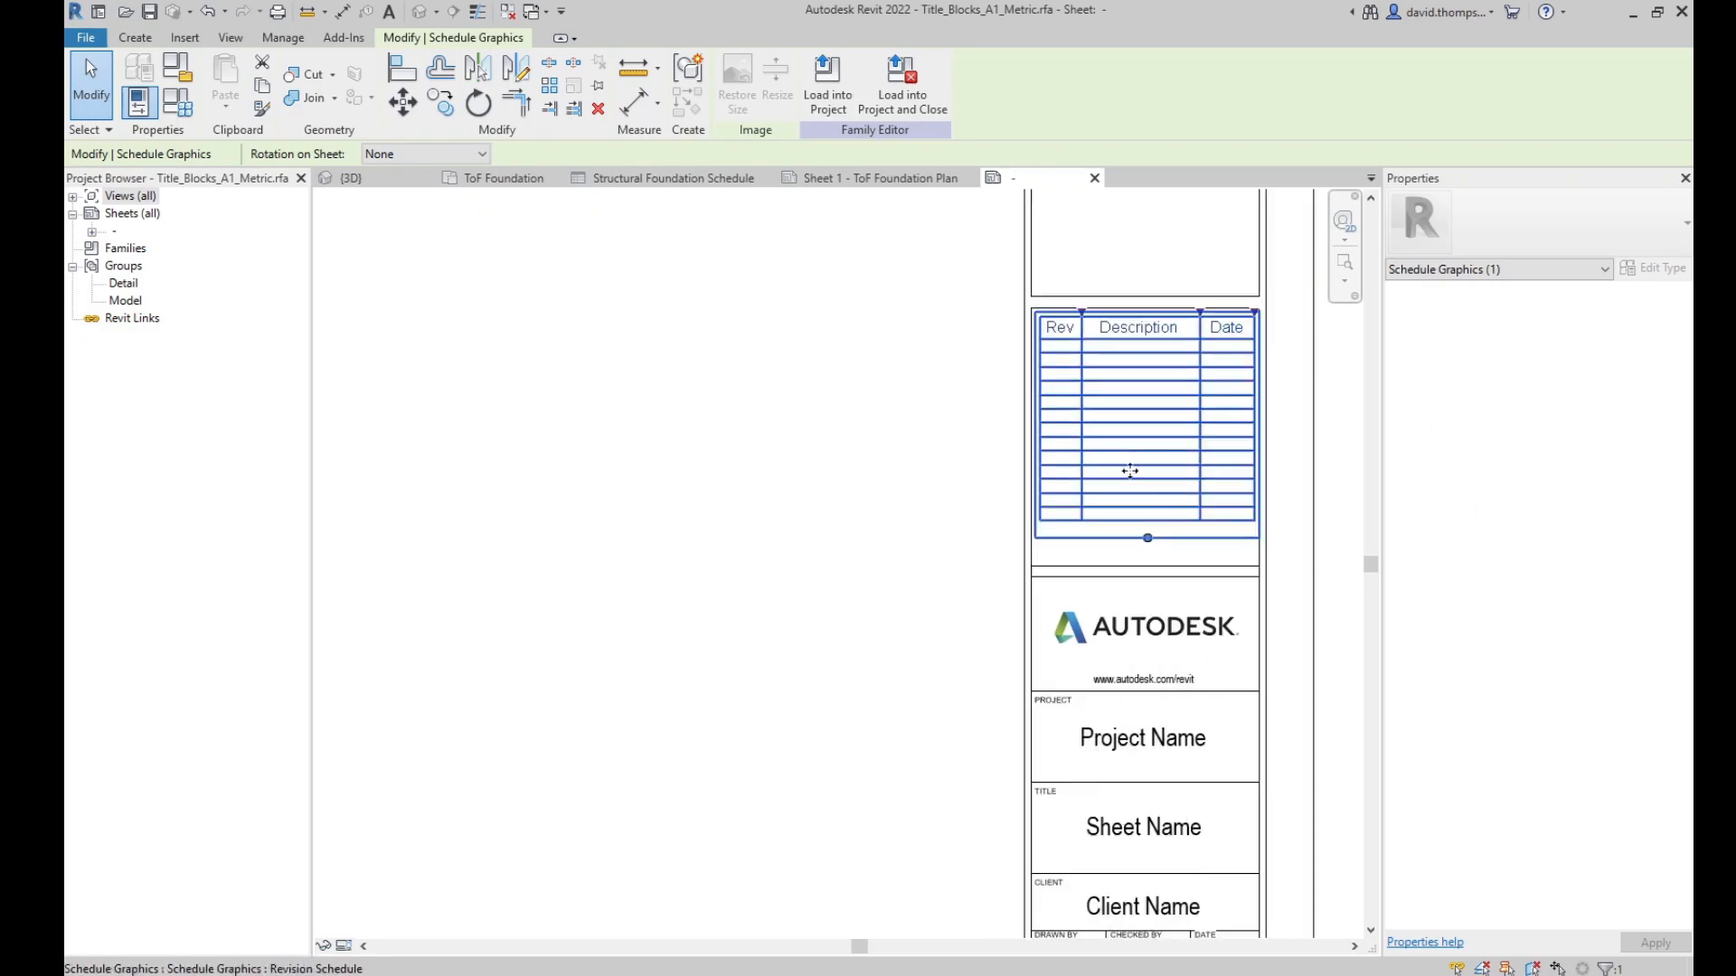
pyautogui.scroll(-2, 1130, 471)
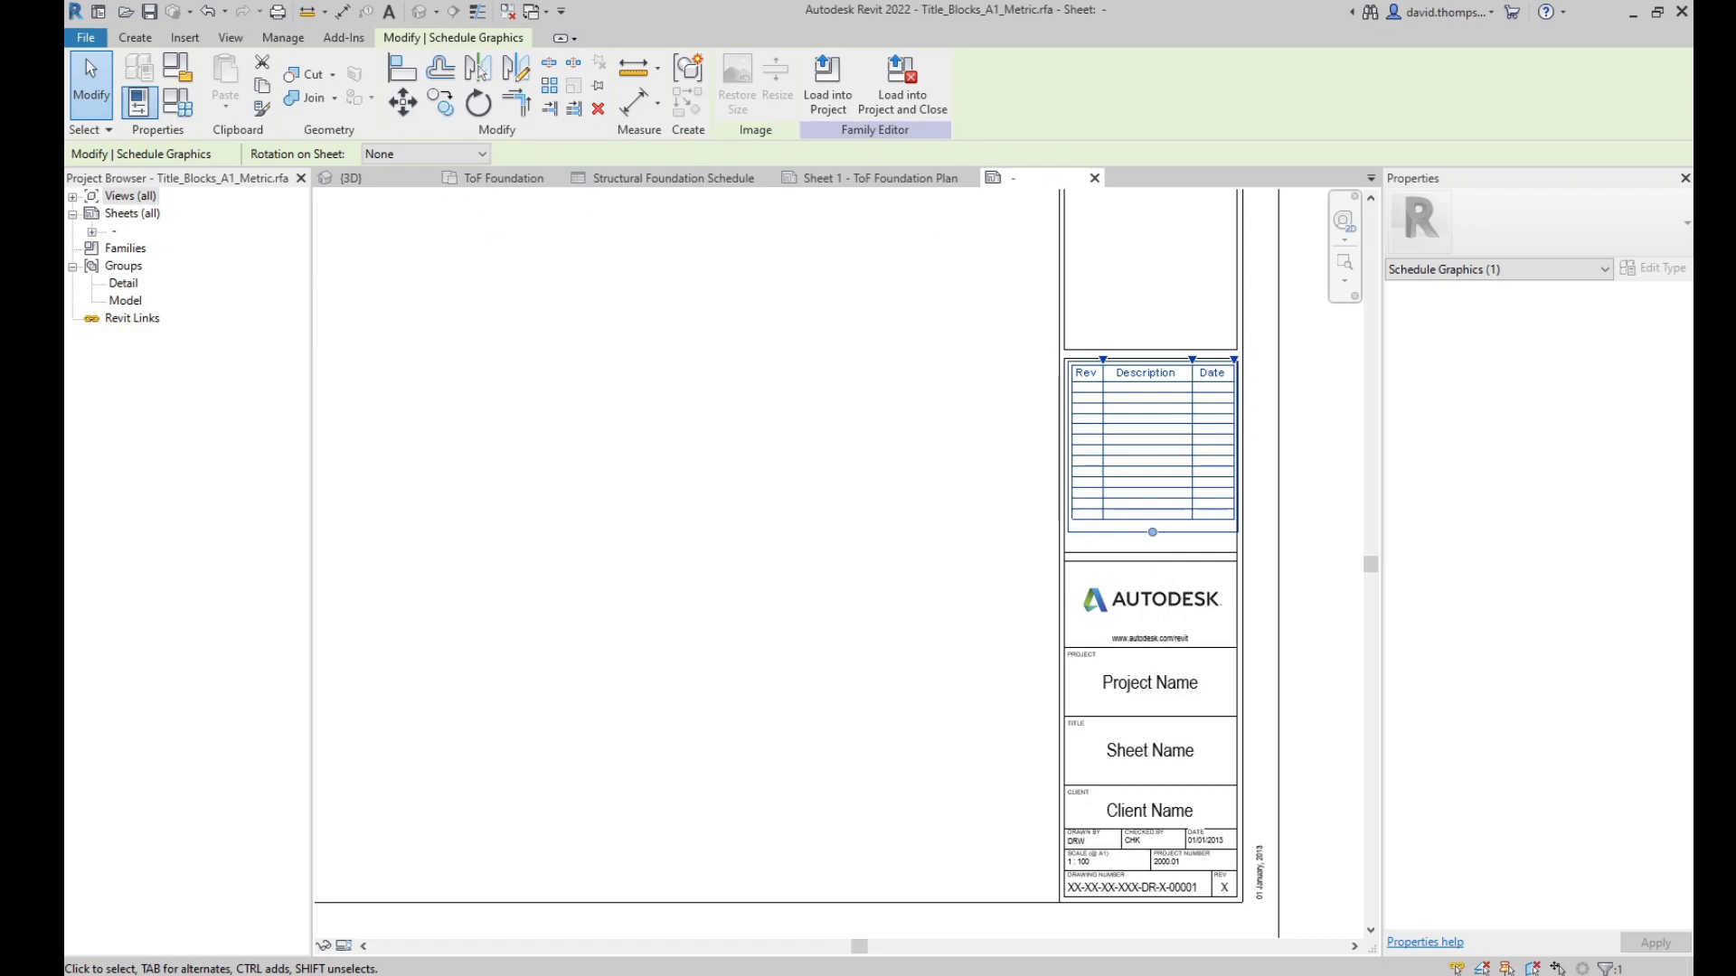
pyautogui.click(913, 118)
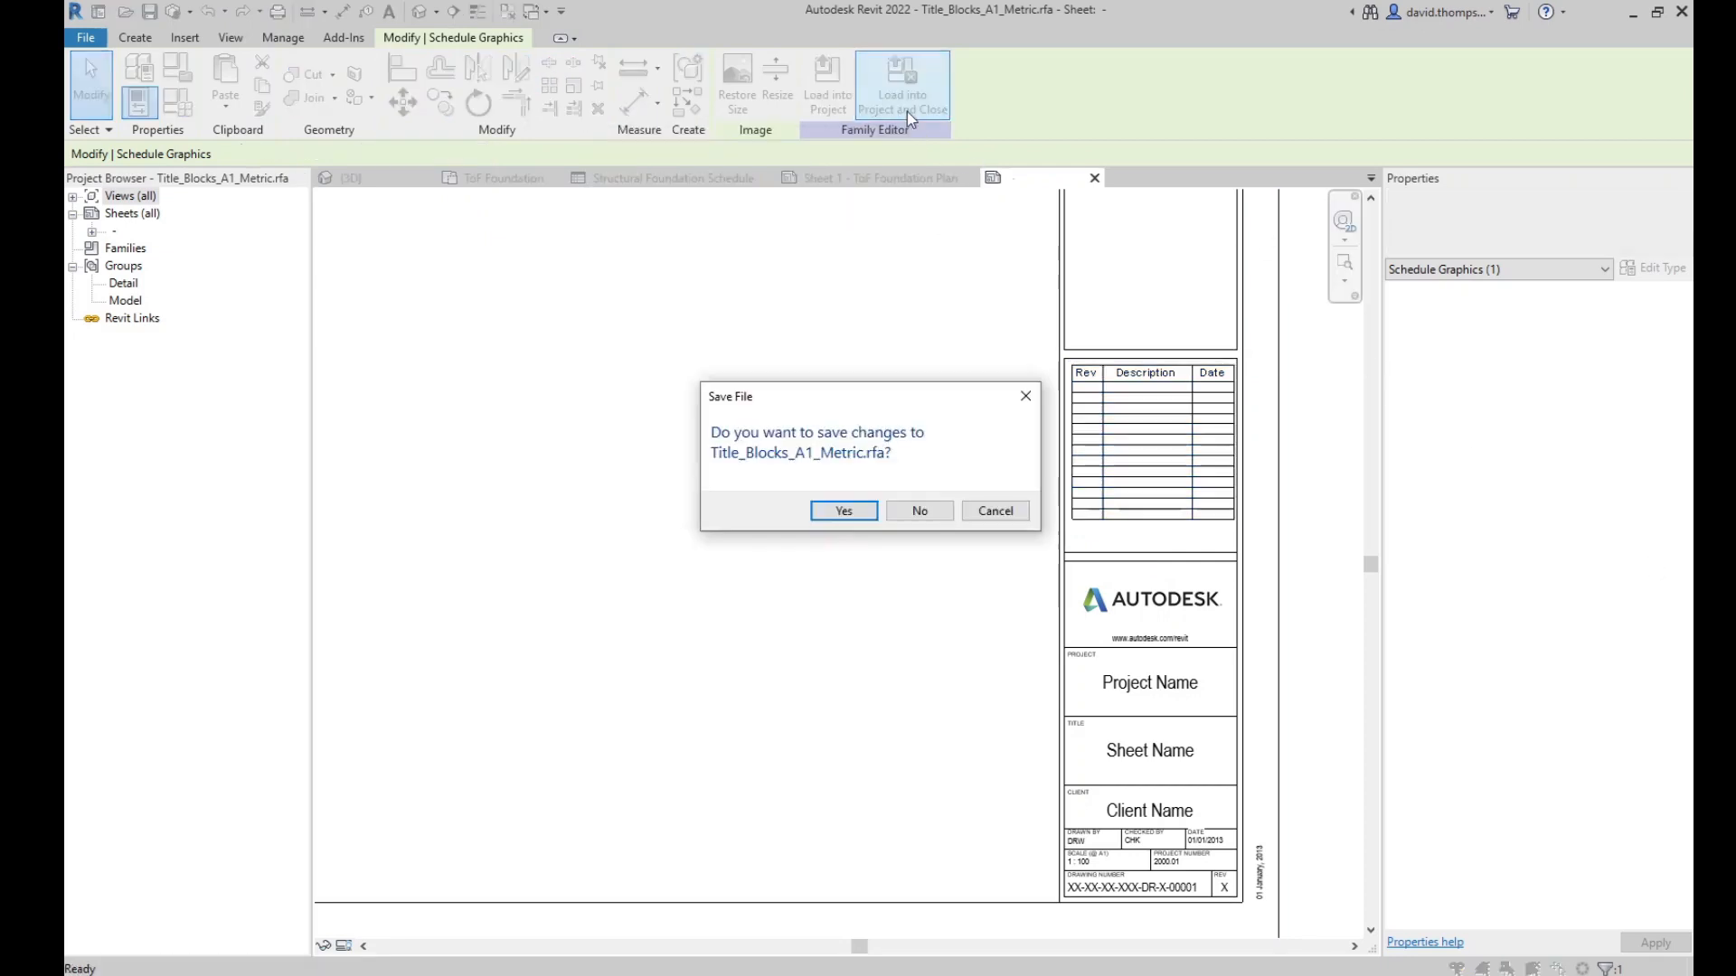
pyautogui.click(843, 509)
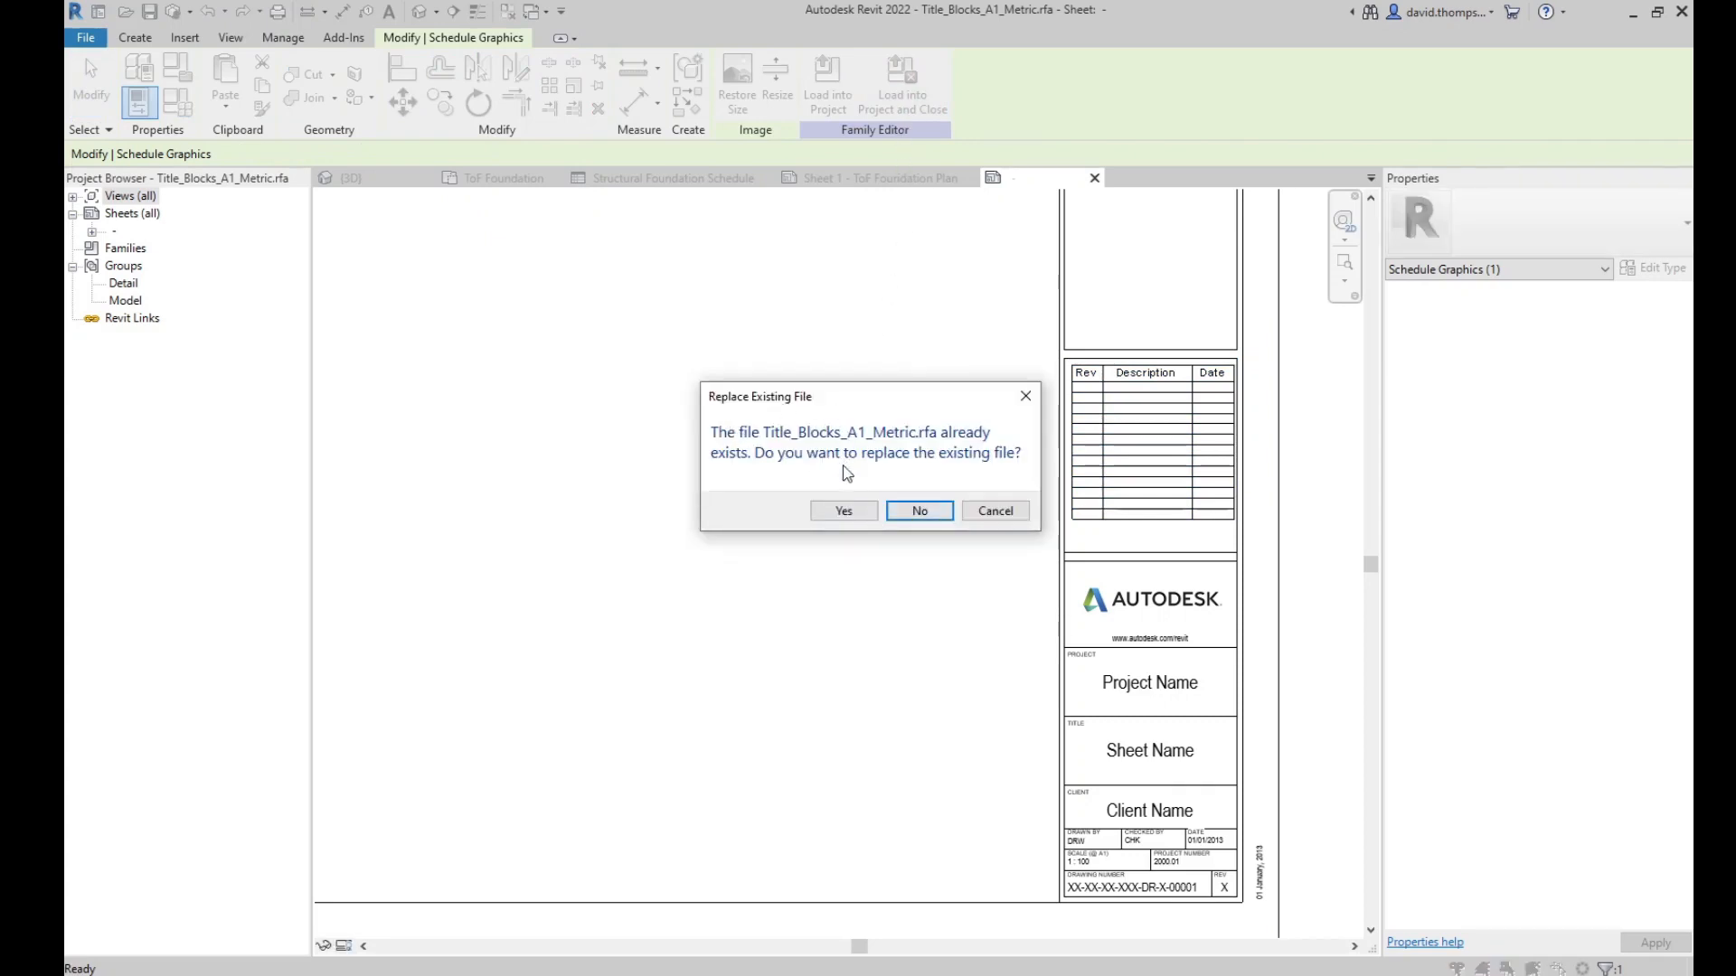
pyautogui.click(855, 509)
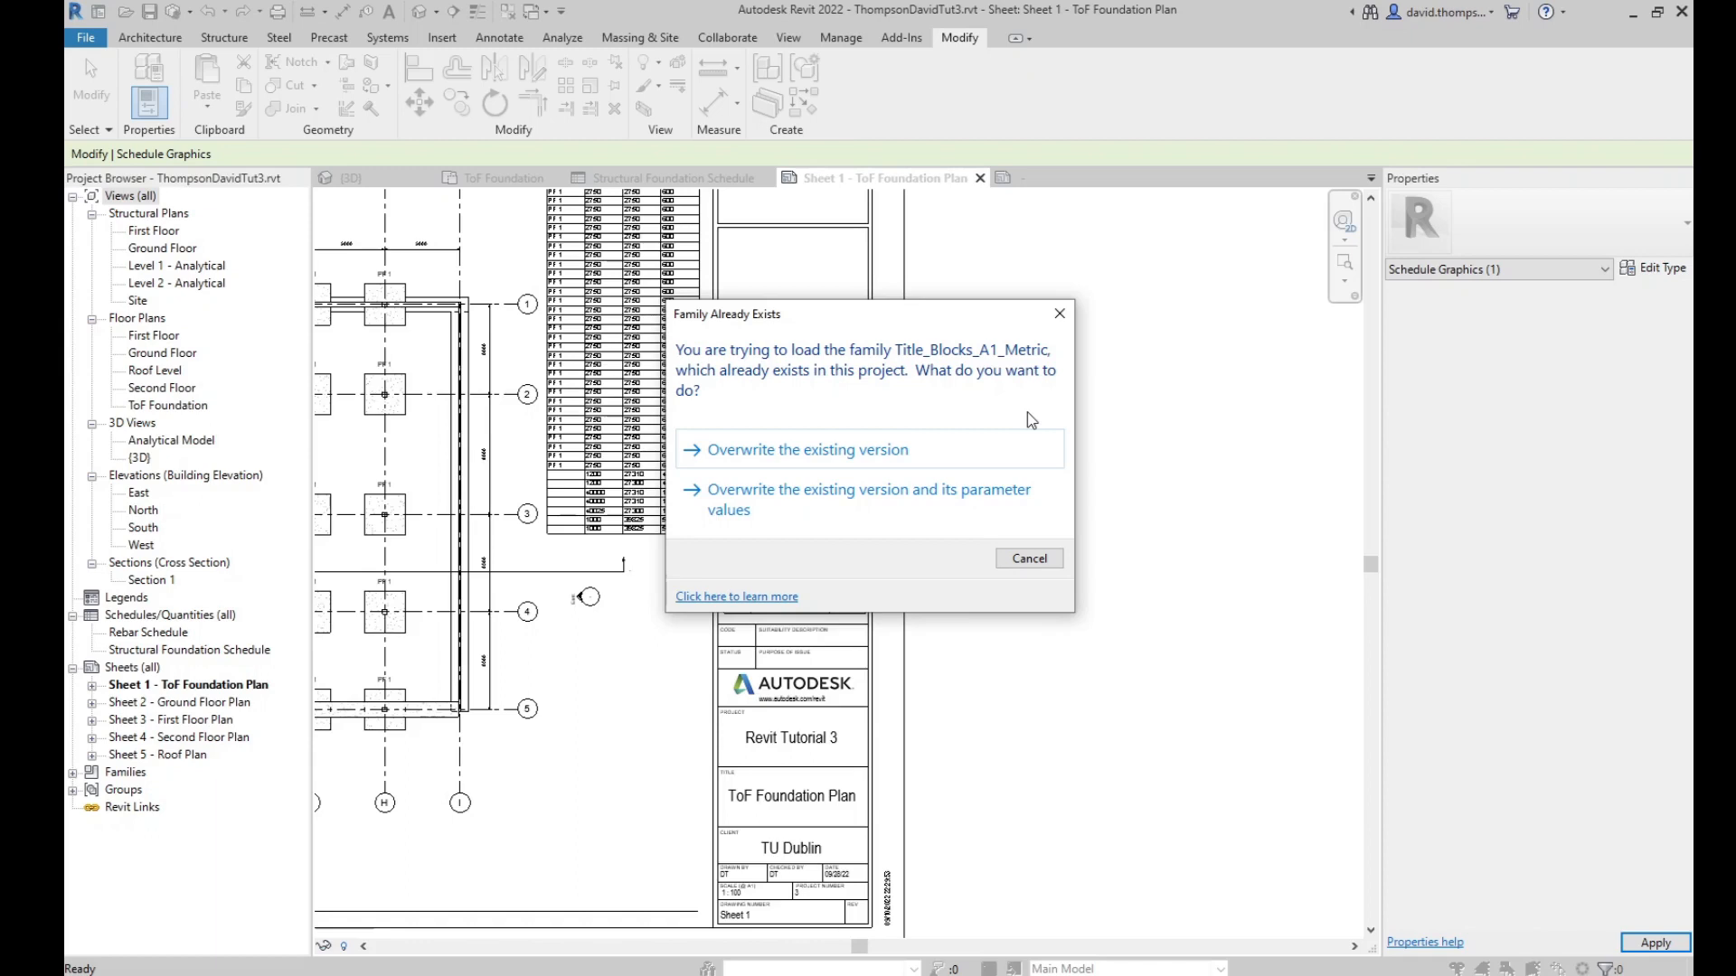
pyautogui.click(1040, 560)
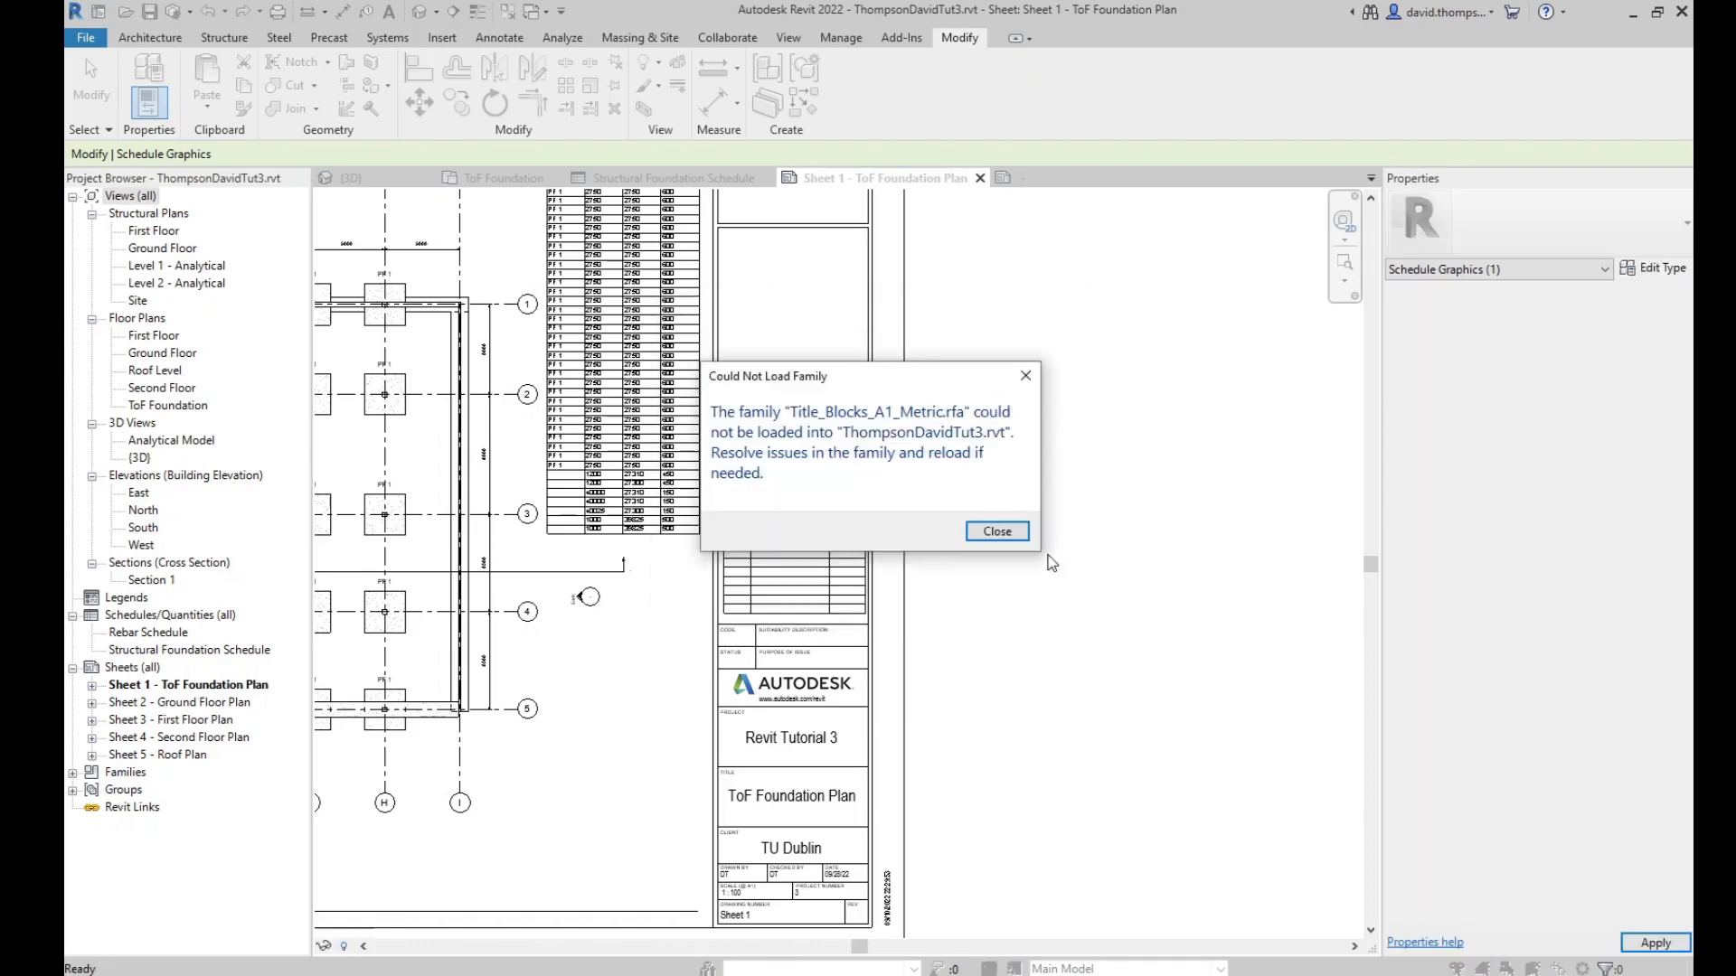
pyautogui.click(997, 531)
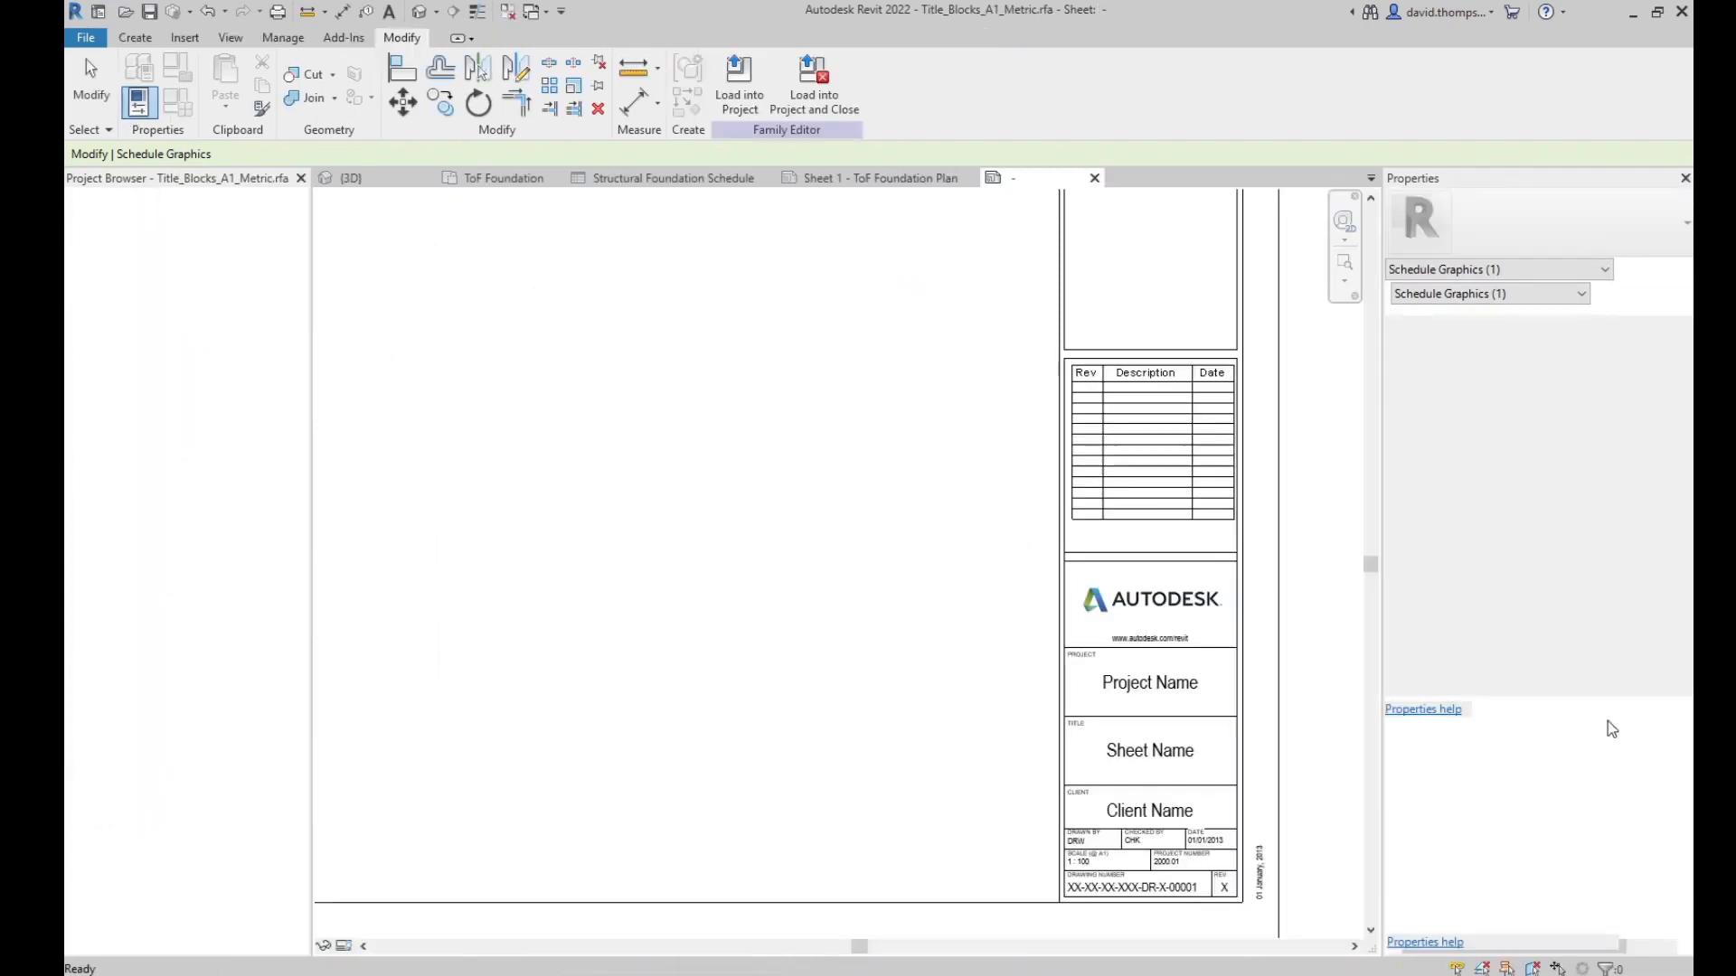
# Load the edited title block family into the project and close it, overwriting the existing version without its parameter values
pyautogui.click(841, 81)
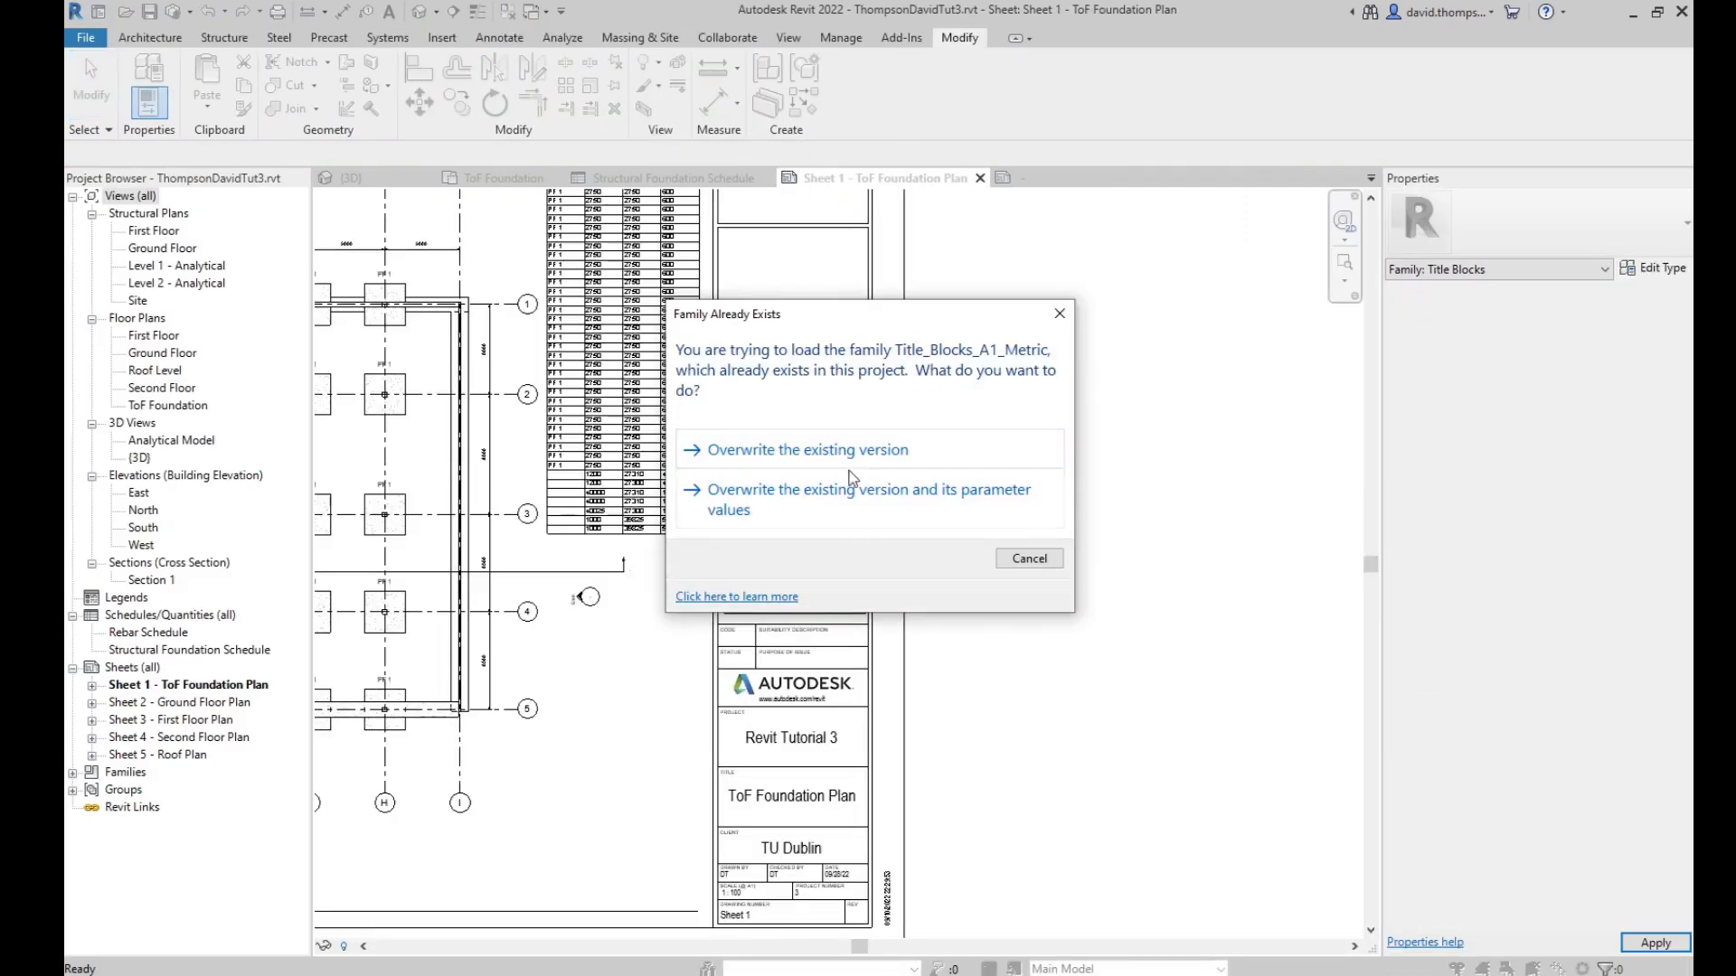
pyautogui.click(853, 460)
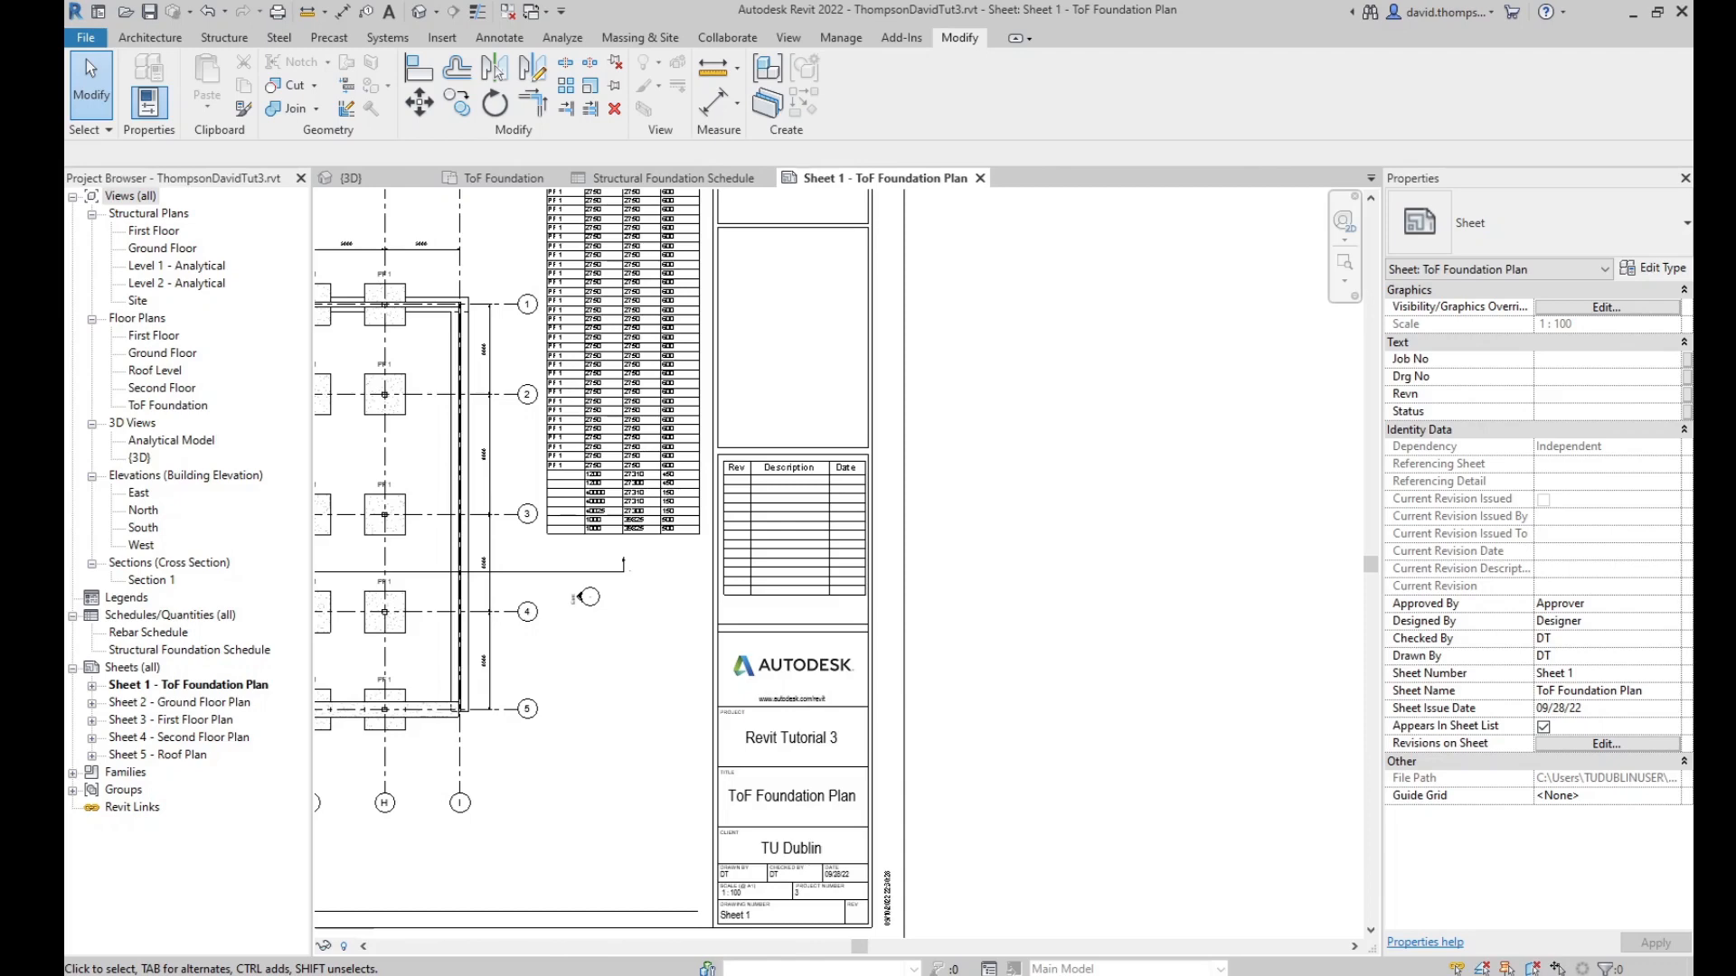
pyautogui.click(338, 691)
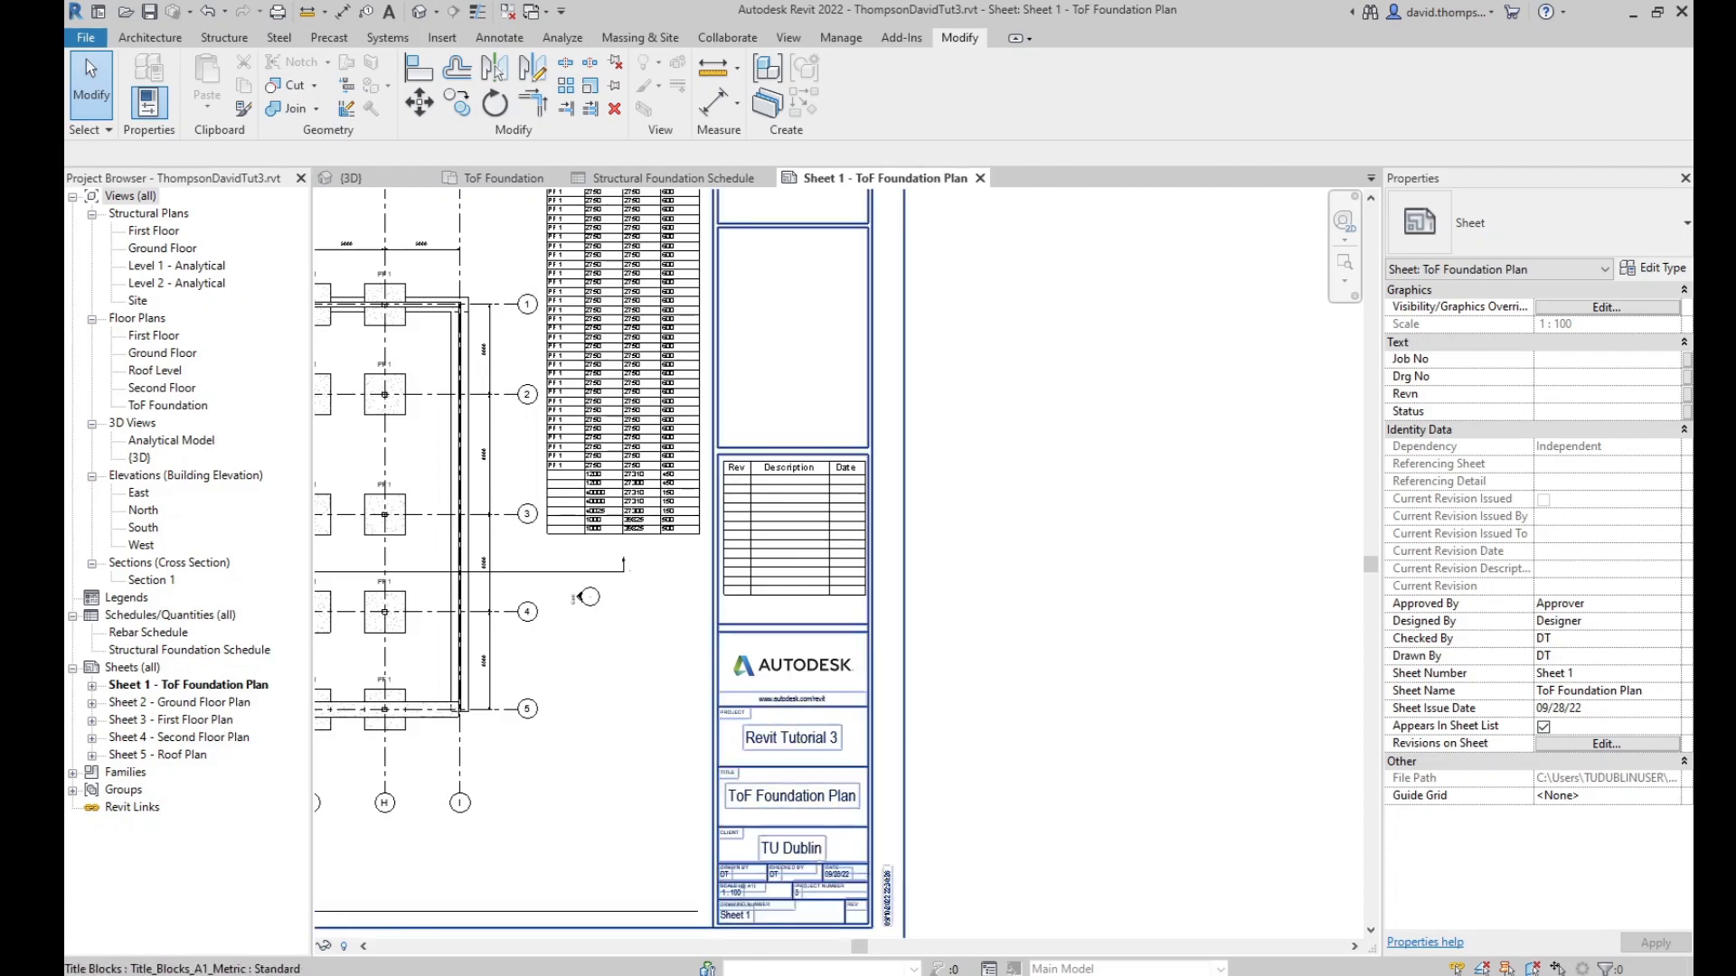
pyautogui.scroll(-3, 1089, 601)
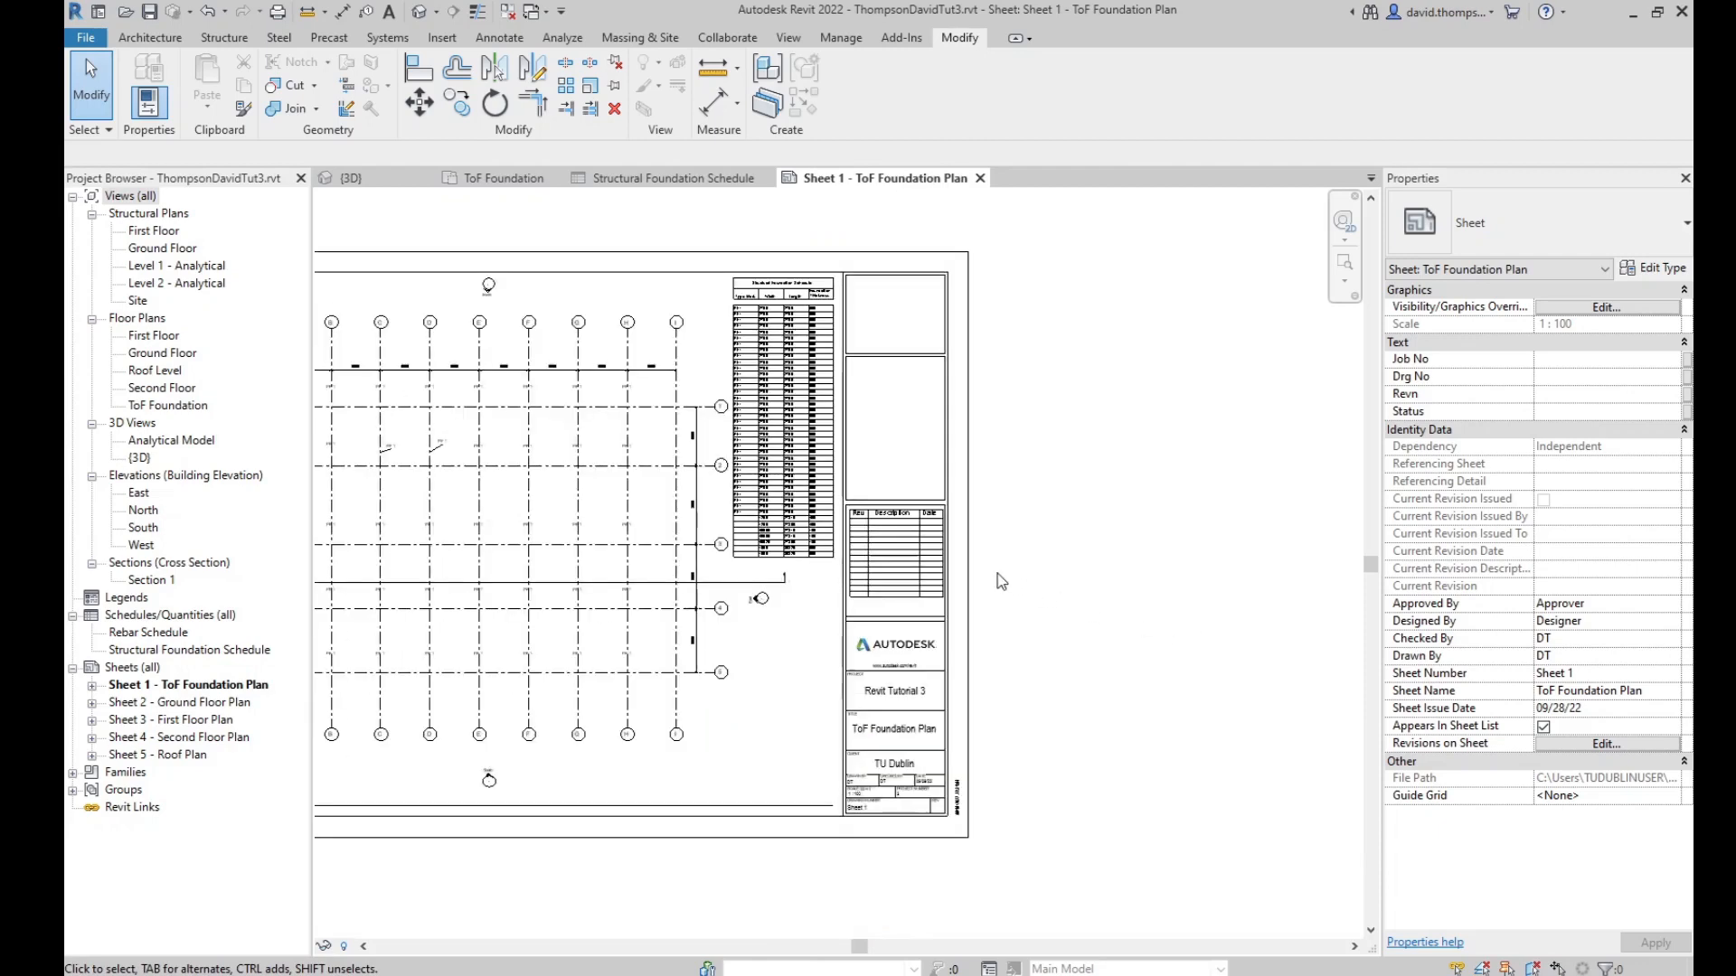